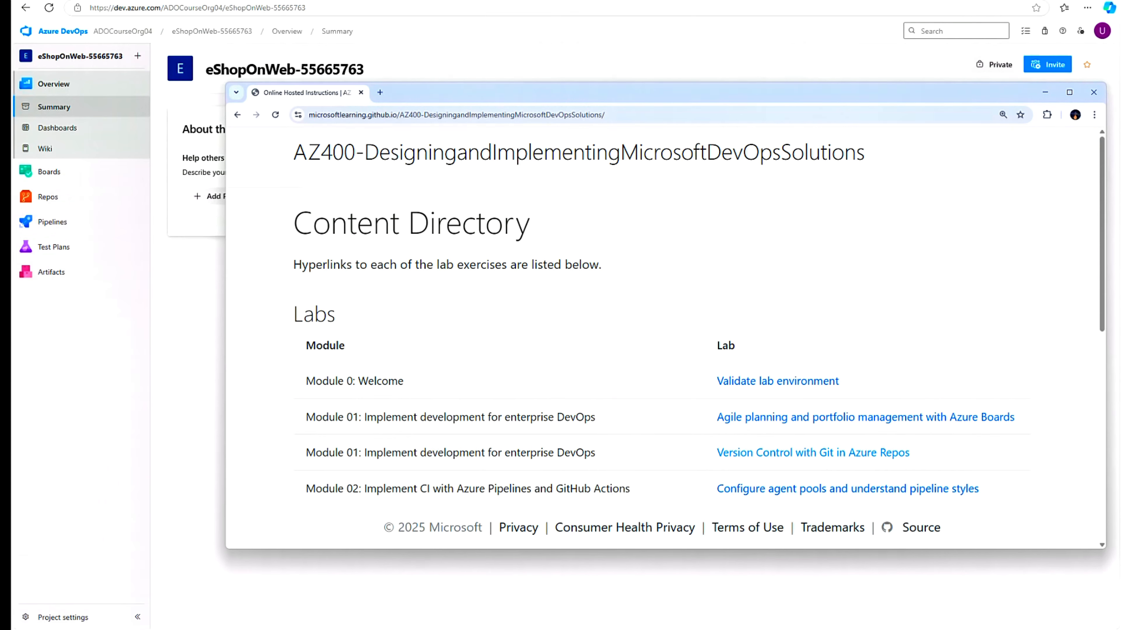
# - Open the Module 02 'Configure agent pools and understand pipeline styles' lab instructions
pyautogui.scroll(-3, 397, 426)
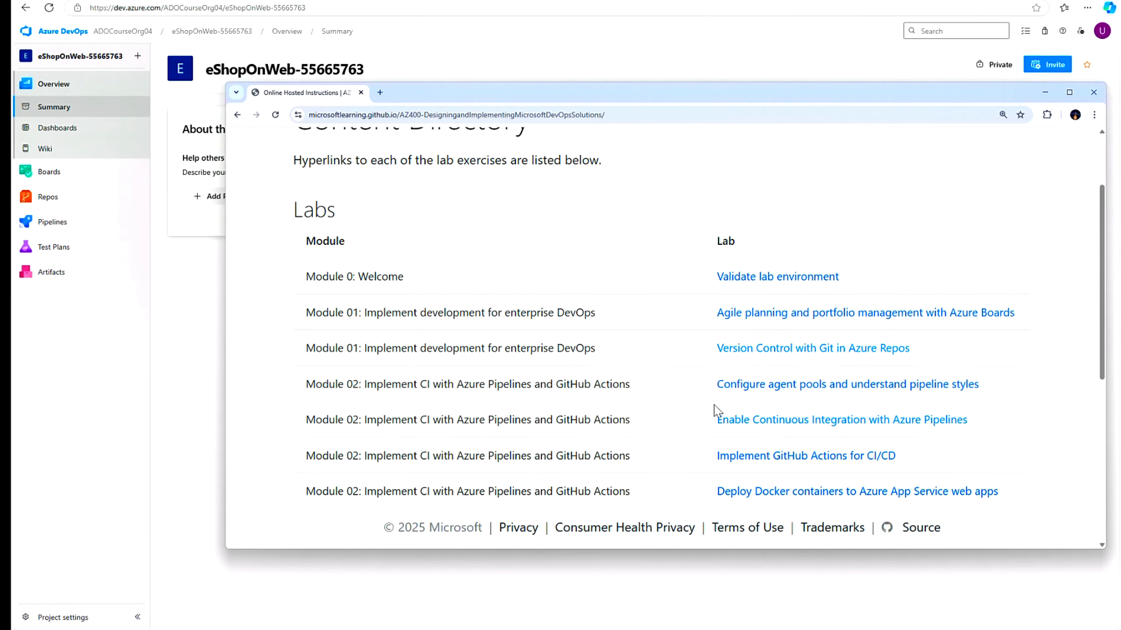
pyautogui.moveTo(303, 387); pyautogui.dragTo(630, 394)
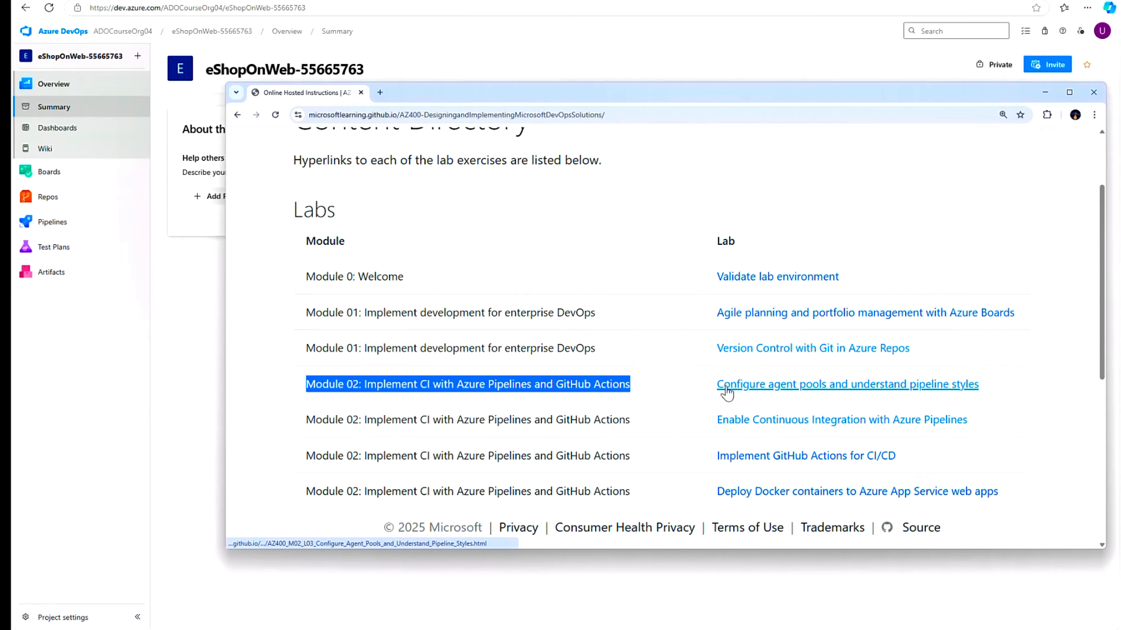
pyautogui.click(952, 388)
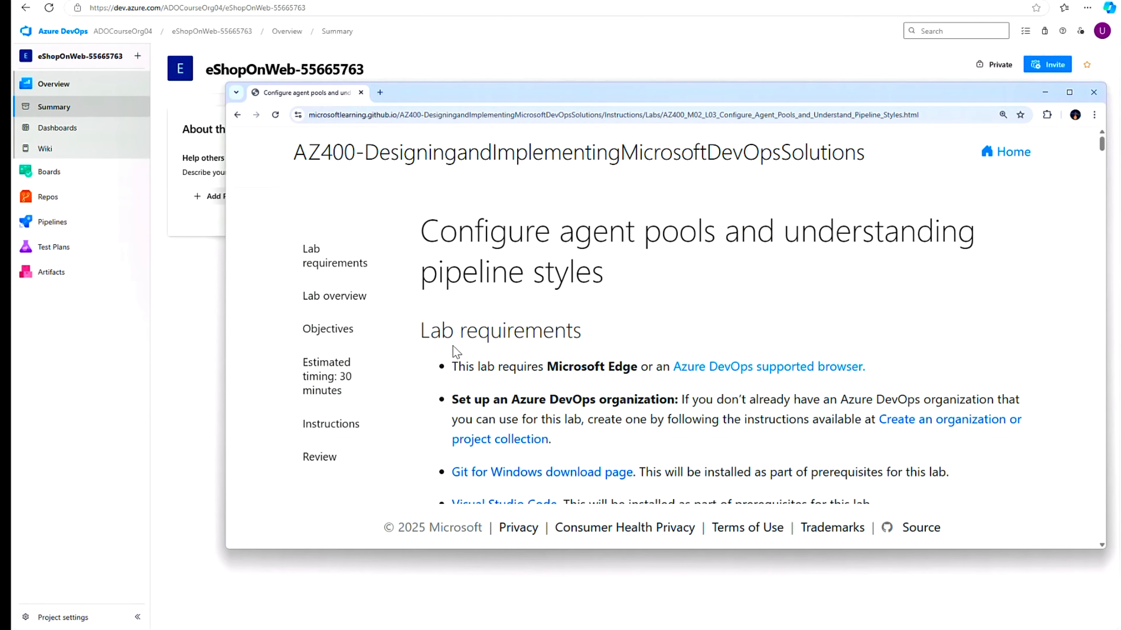
# - Scroll down to the lab's Instructions, then minimize the lab window
pyautogui.scroll(-5, 450, 348)
pyautogui.scroll(-4, 723, 318)
pyautogui.scroll(-5, 504, 335)
pyautogui.scroll(-4, 508, 335)
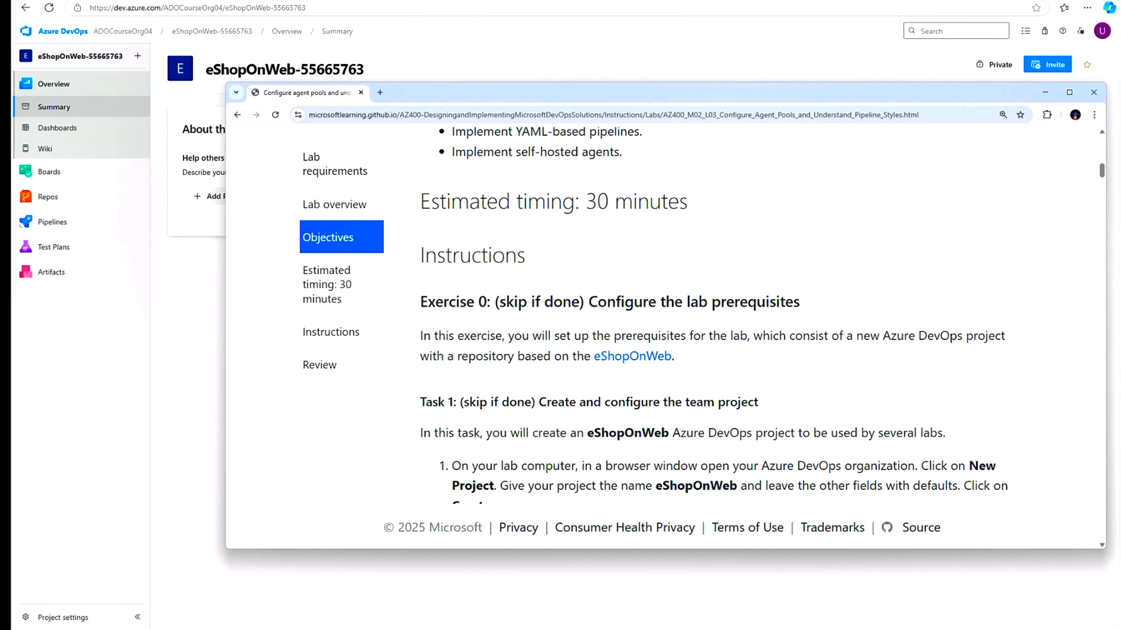
pyautogui.scroll(-2, 759, 265)
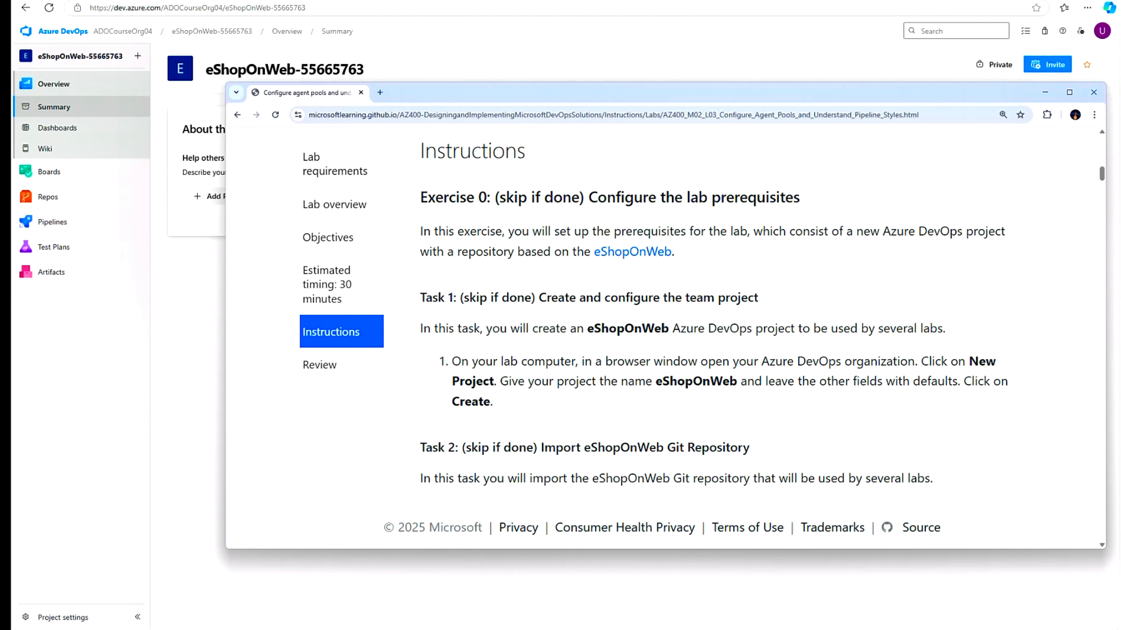
pyautogui.moveTo(488, 297); pyautogui.dragTo(791, 326)
pyautogui.scroll(-4, 736, 367)
pyautogui.press('super+Down')
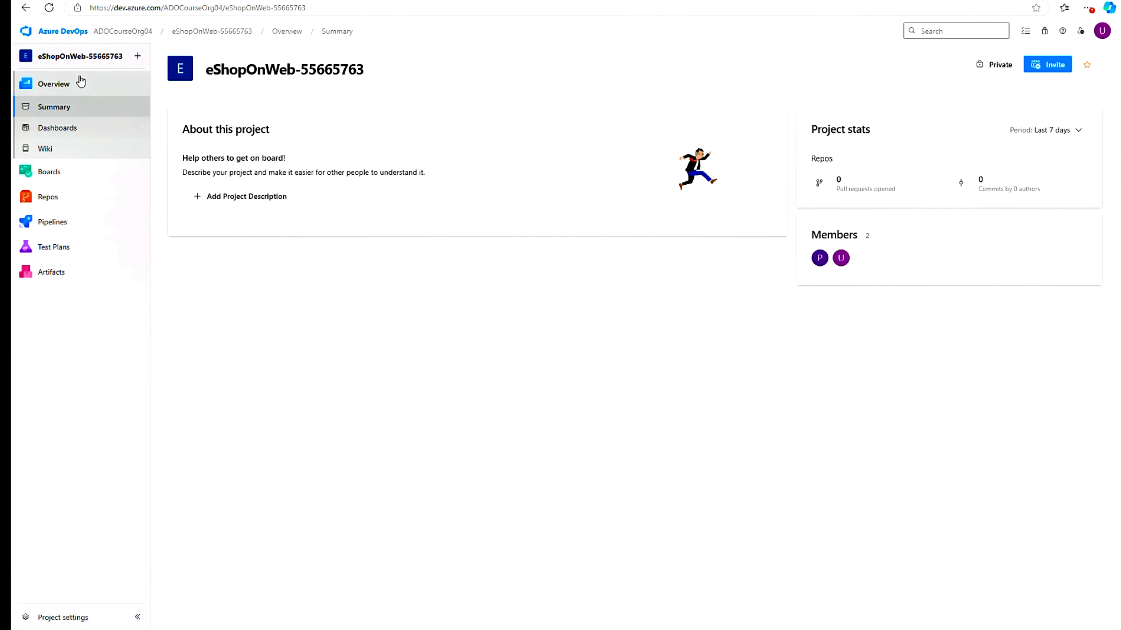
# - Go to the project's Service connections in Project settings and zoom the page in
pyautogui.click(57, 619)
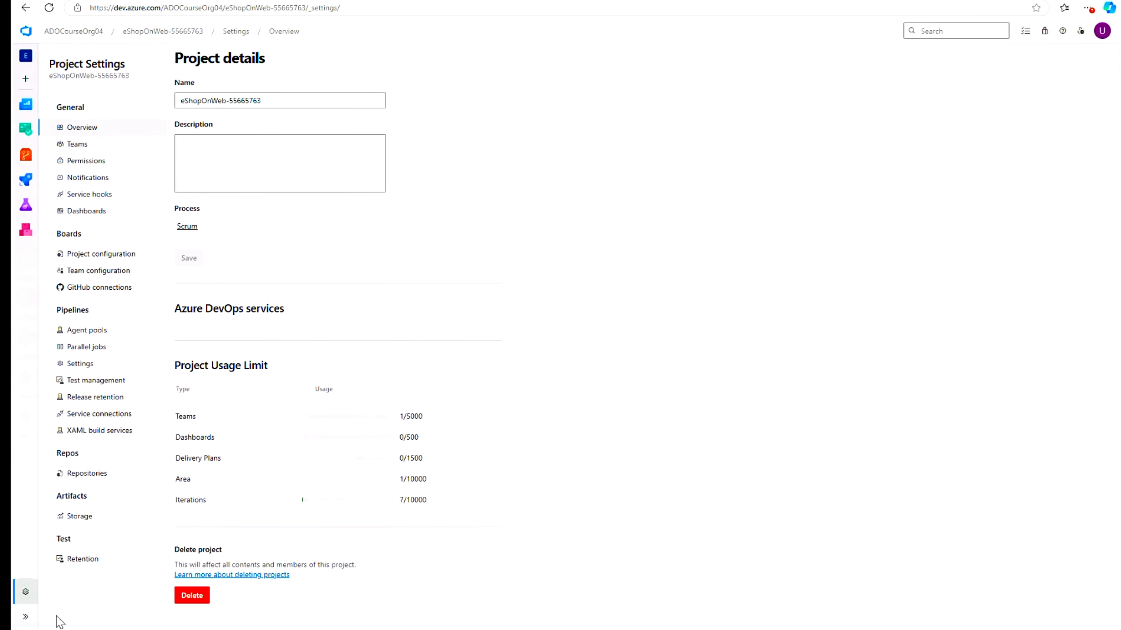
pyautogui.click(88, 413)
pyautogui.click(1087, 7)
pyautogui.click(1060, 98)
pyautogui.press('Escape')
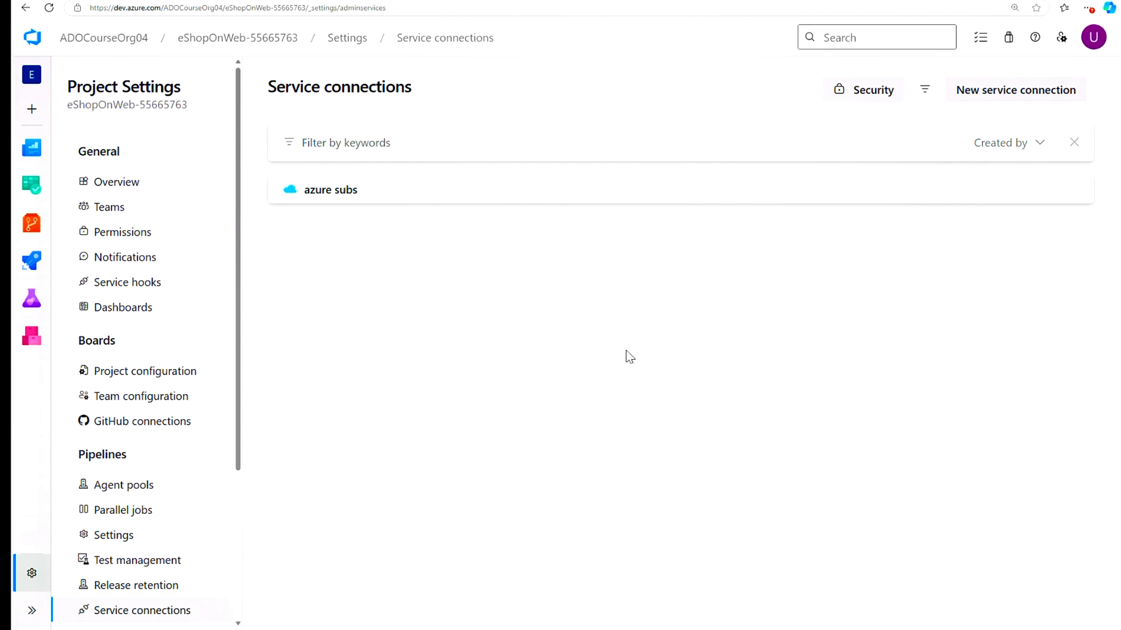
# - Review the azure subs service connection details, then go to the repository's Files page
pyautogui.click(331, 191)
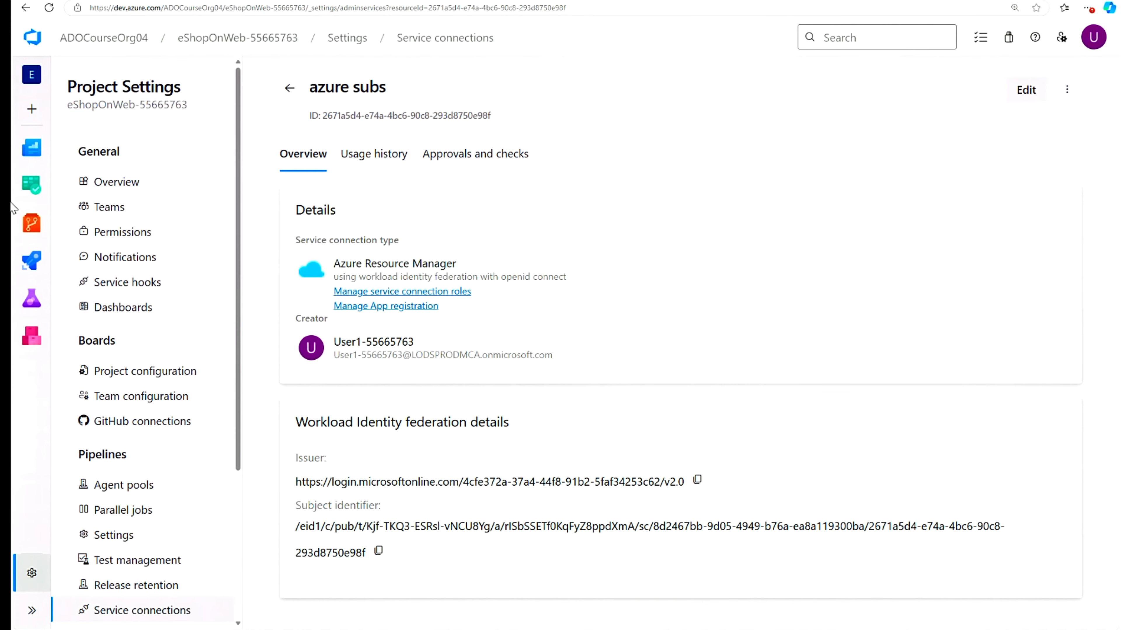
pyautogui.moveTo(32, 223)
pyautogui.click(94, 249)
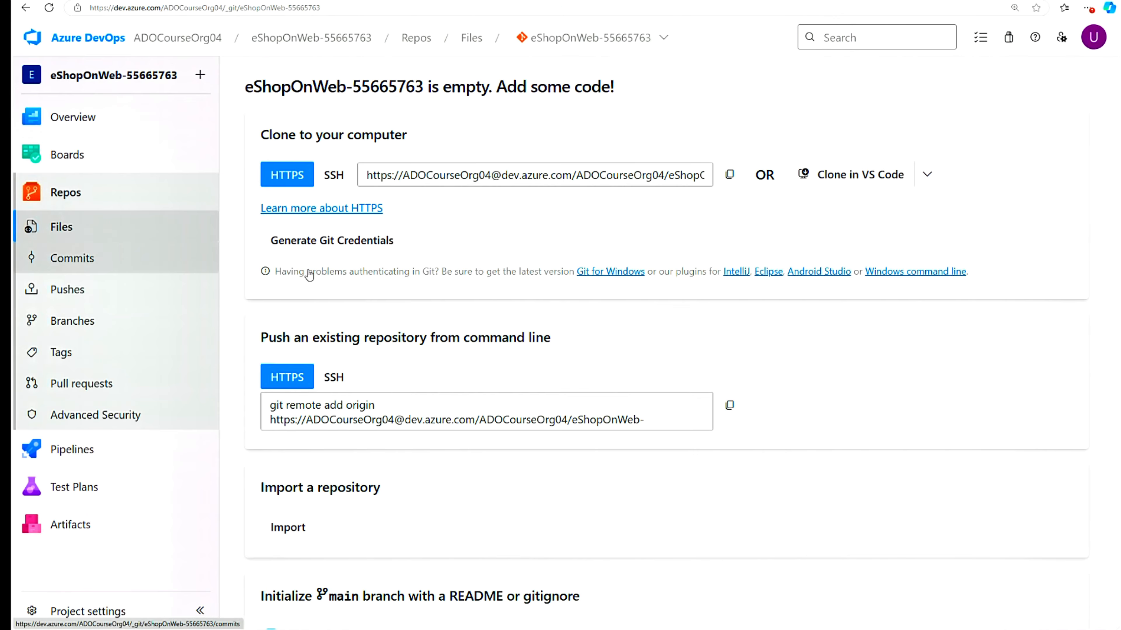
pyautogui.click(288, 528)
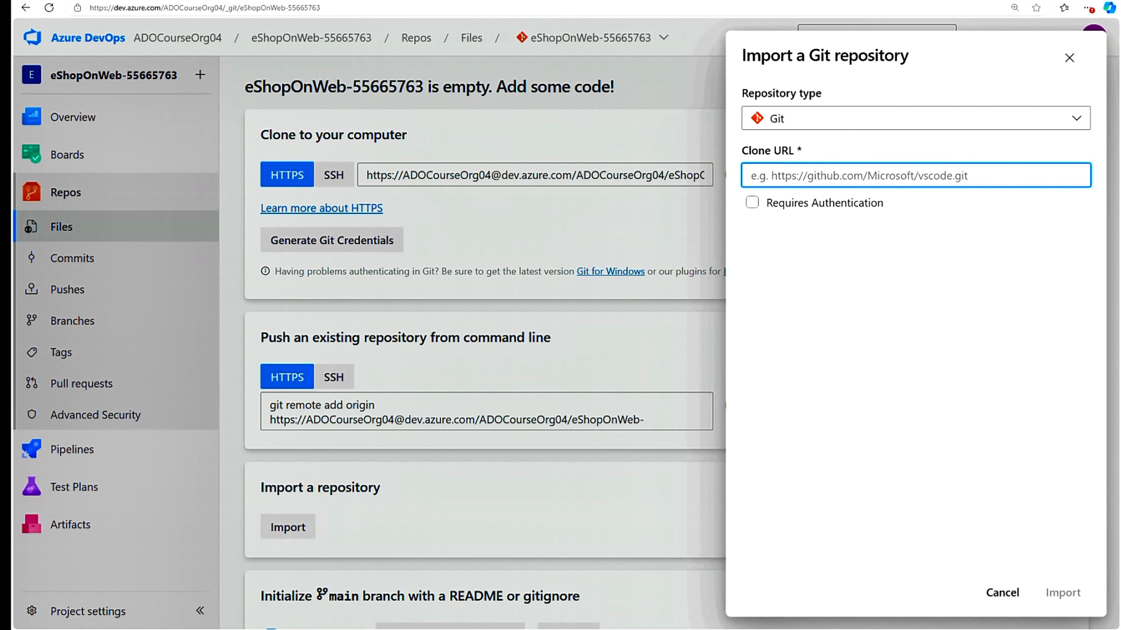
pyautogui.write('https://github.com/MicrosoftLearning/eShopOnWeb.git')
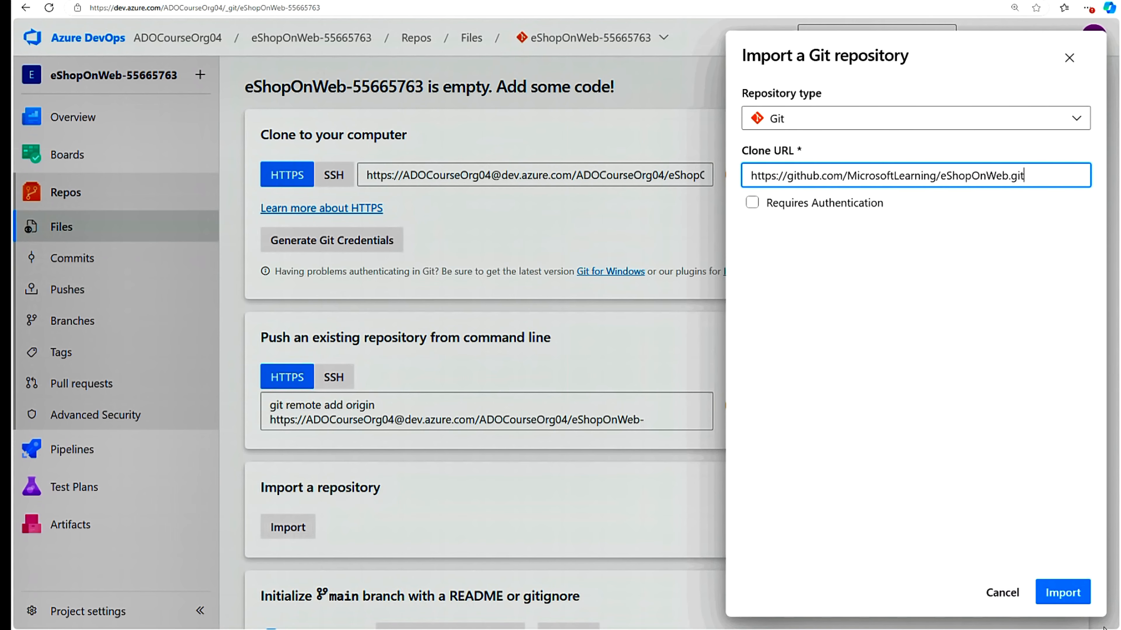
pyautogui.click(1065, 594)
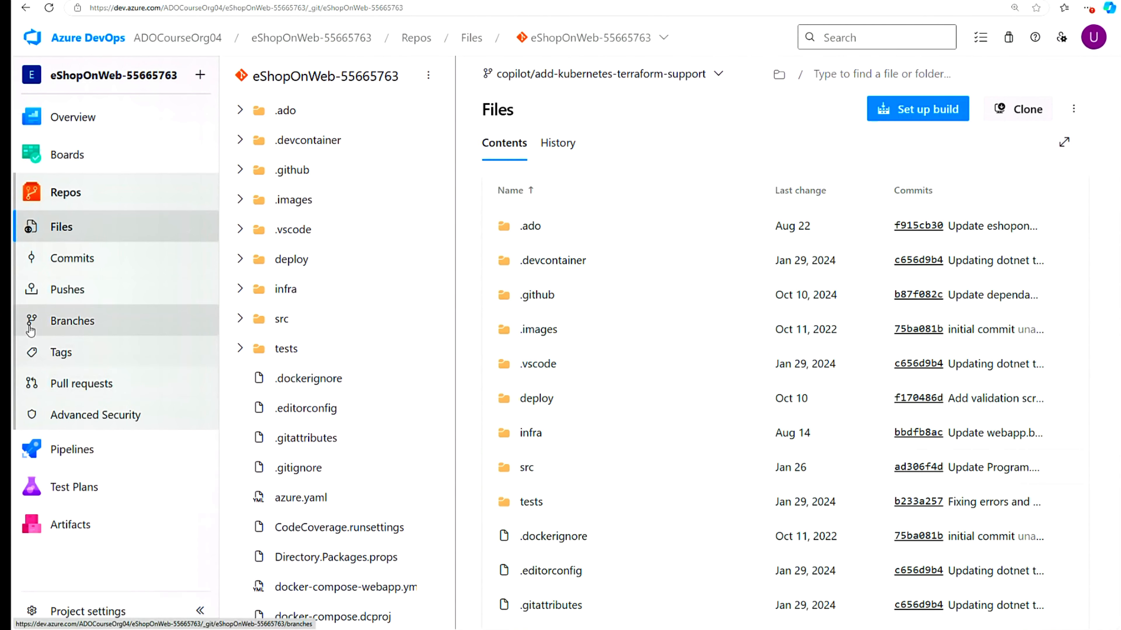
# - Set main as the default branch, then go to Virtual machines in the Azure portal
pyautogui.click(50, 324)
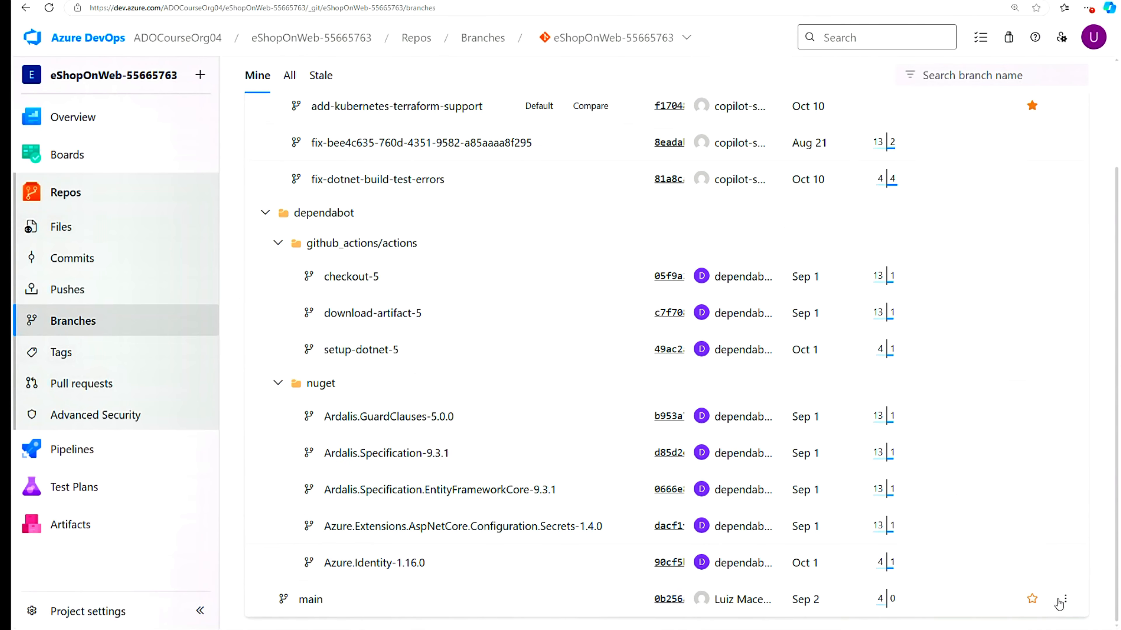
pyautogui.click(1063, 601)
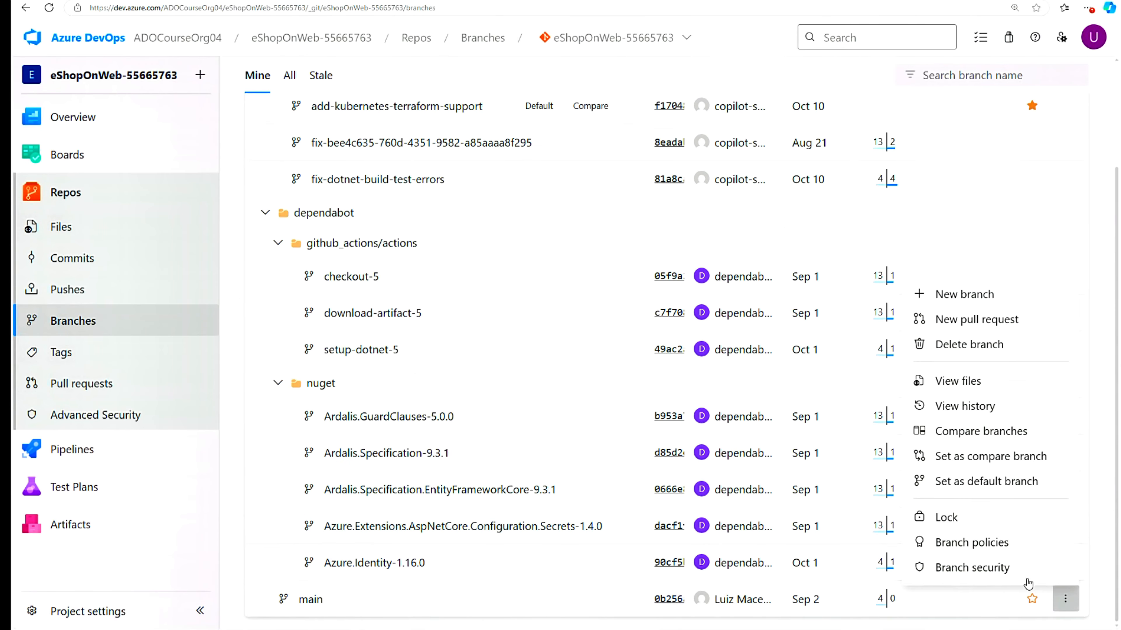
pyautogui.click(989, 488)
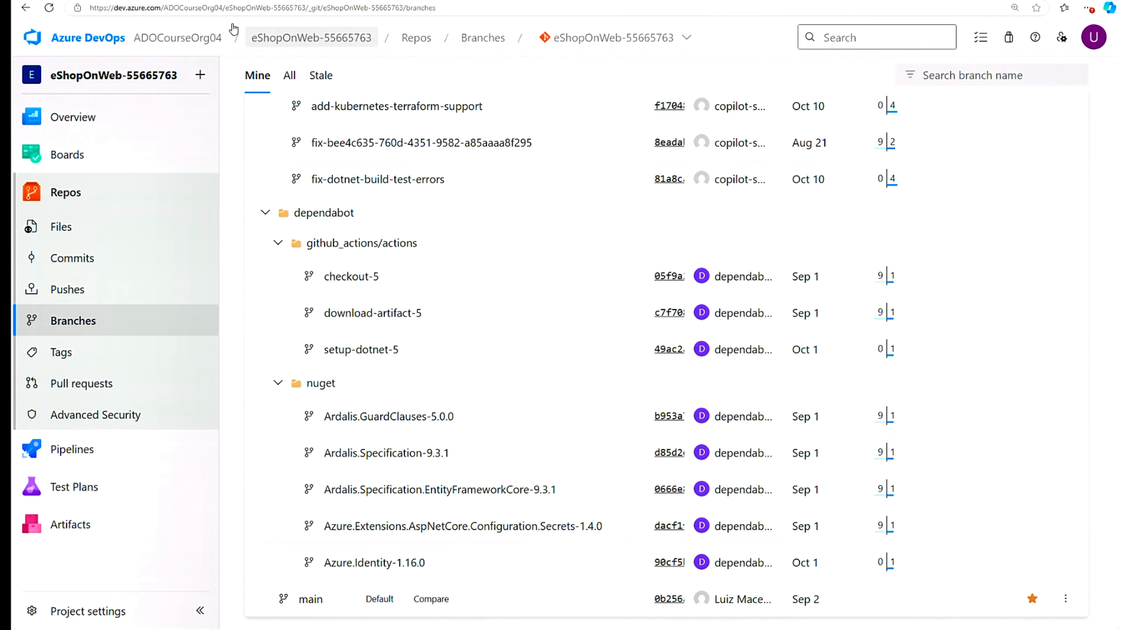
pyautogui.hotkey('ctrl', 'Tab')
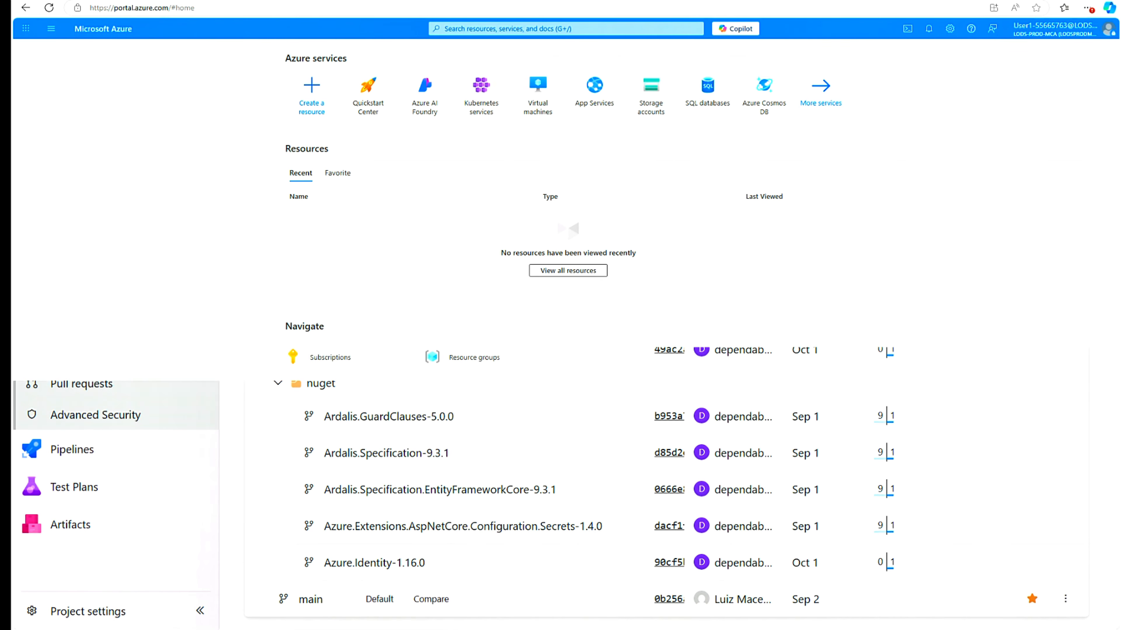
pyautogui.click(543, 100)
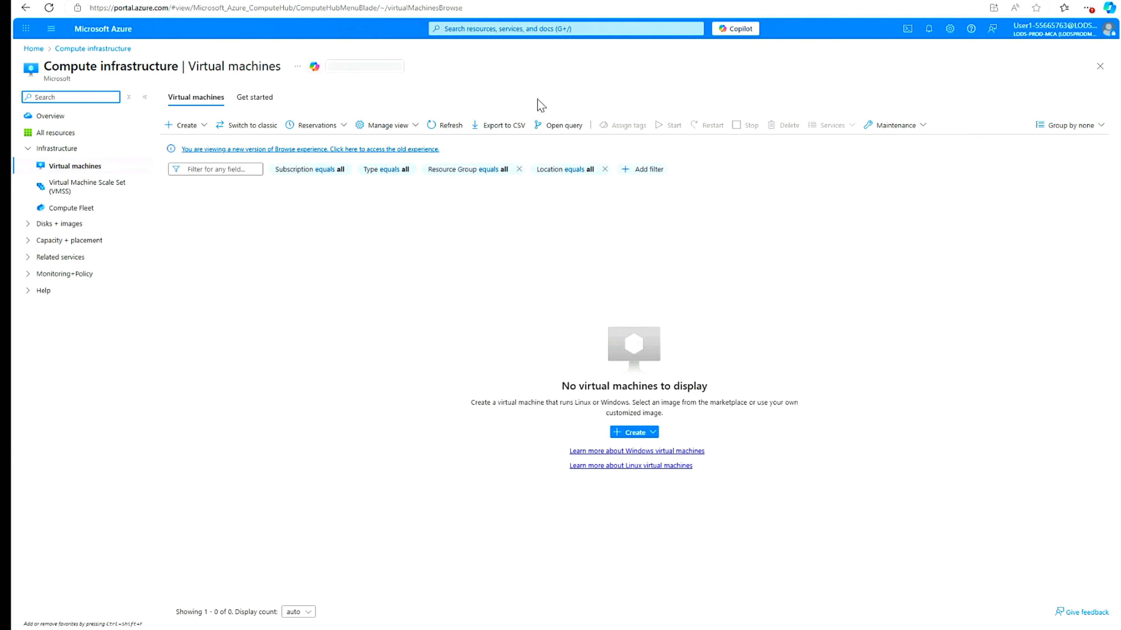
# - Start a new VM from the Create > Presets option and continue to the form
pyautogui.click(205, 127)
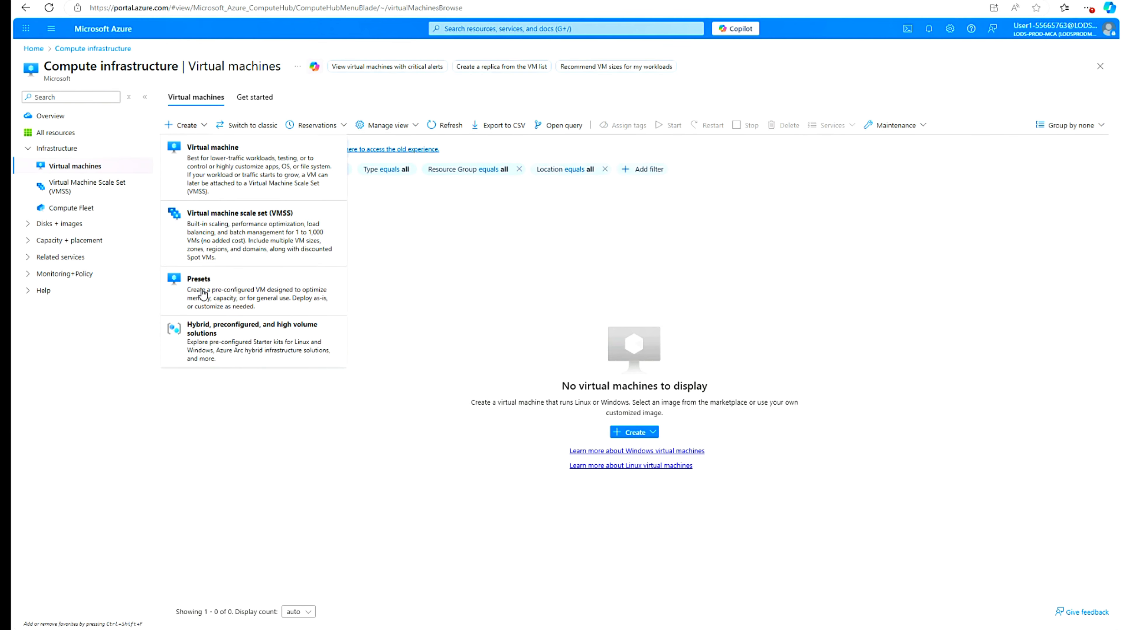
pyautogui.click(198, 279)
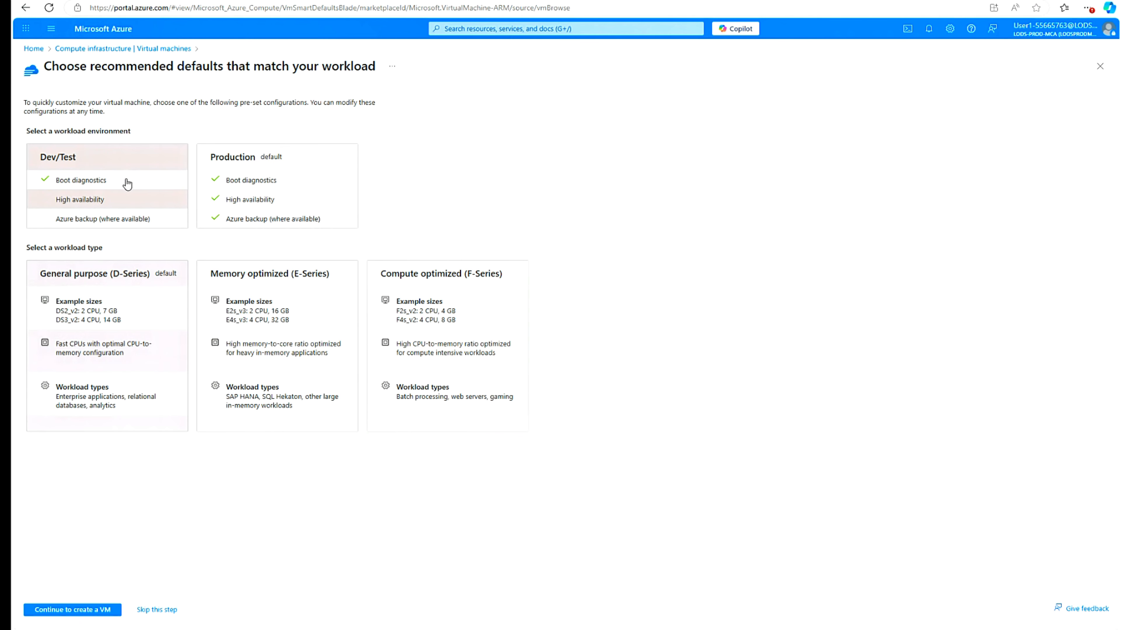
pyautogui.click(84, 610)
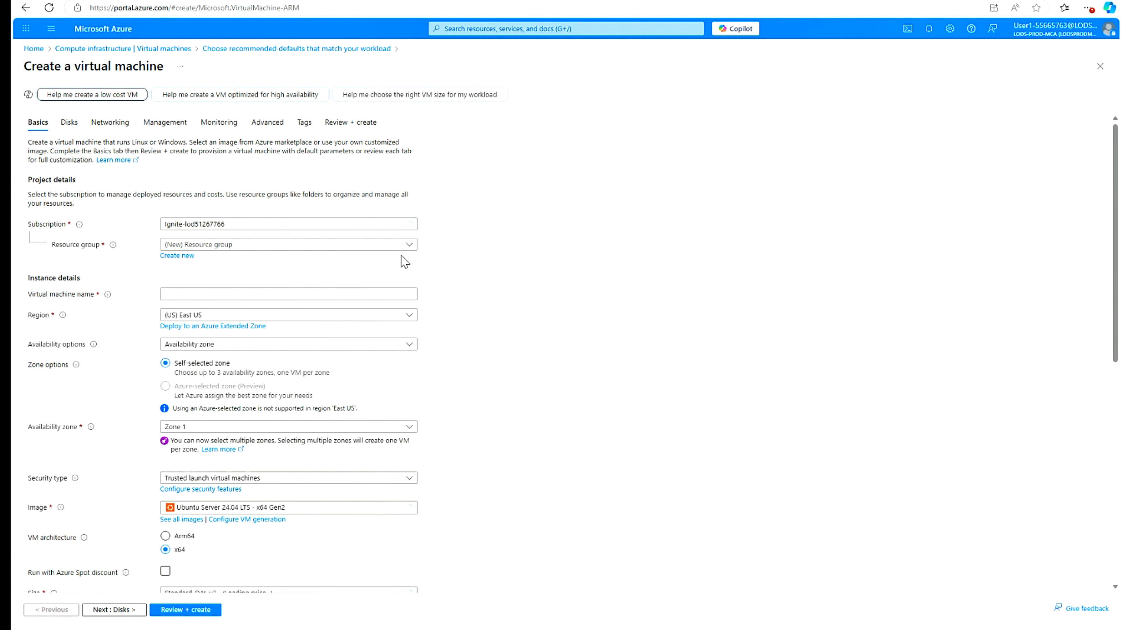
# - Put the VM in resource group rg-eshoponweb-agentpool and name it eshoponweb-vm
pyautogui.click(409, 250)
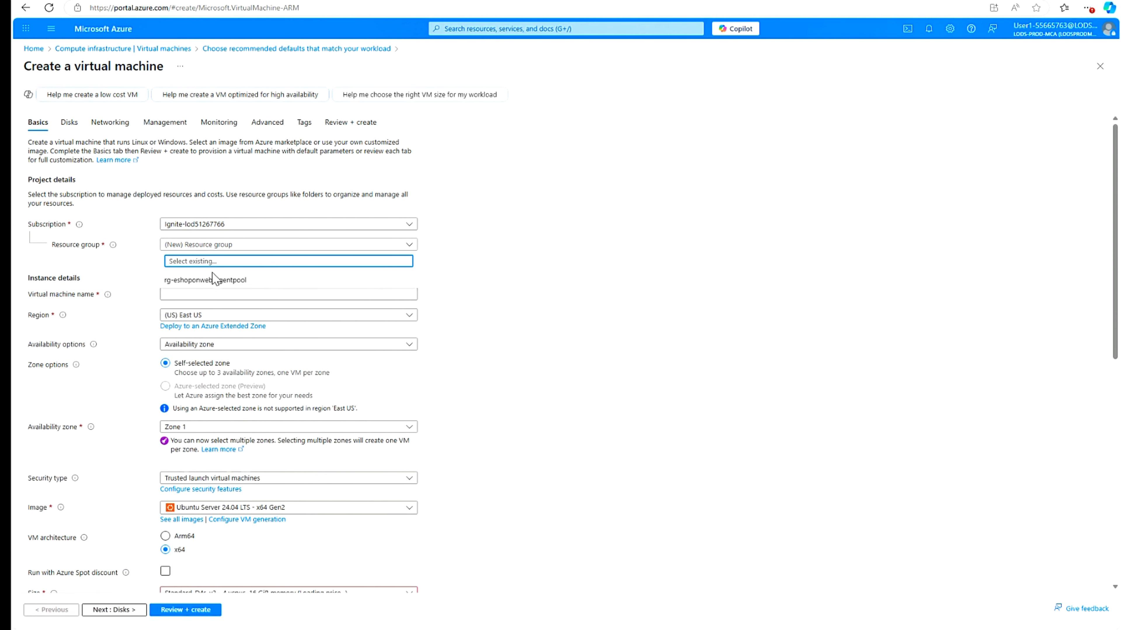
pyautogui.click(199, 281)
pyautogui.click(177, 293)
pyautogui.write('eshoponweb-vm')
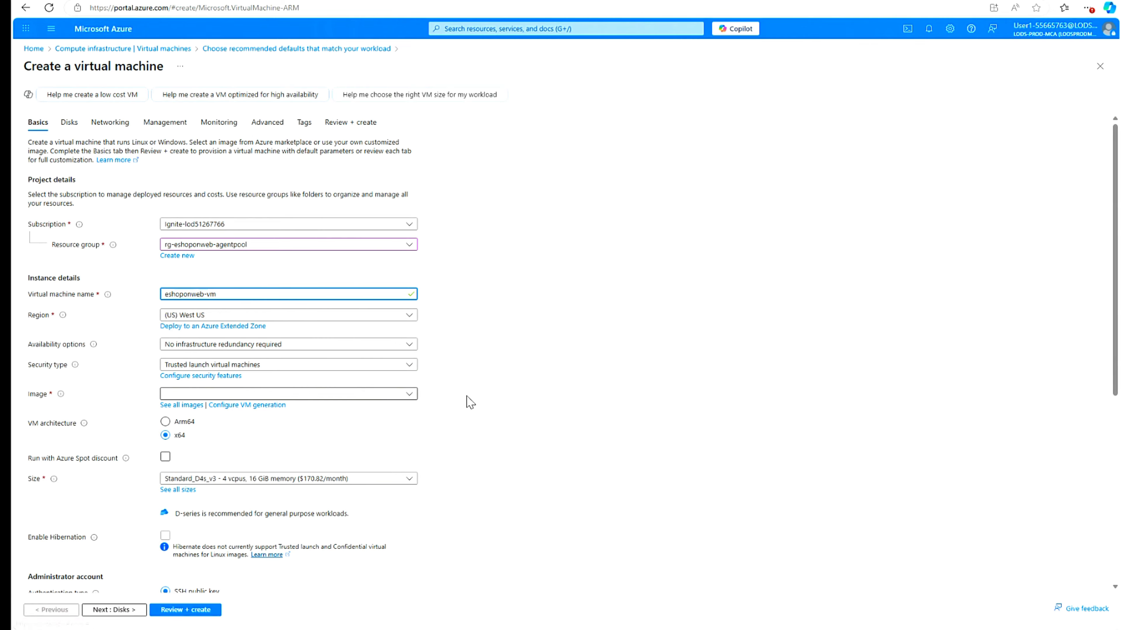
# - Choose the Windows Server 2022 Datacenter: Azure Edition image and the D2s_v3 size
pyautogui.click(410, 395)
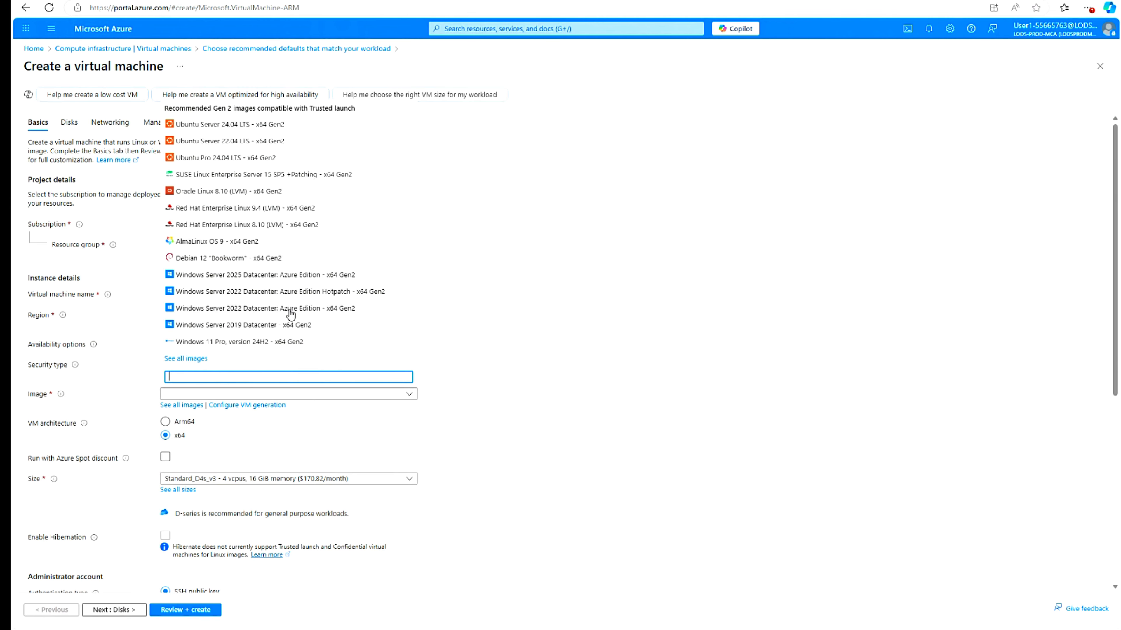
pyautogui.click(344, 309)
pyautogui.click(175, 511)
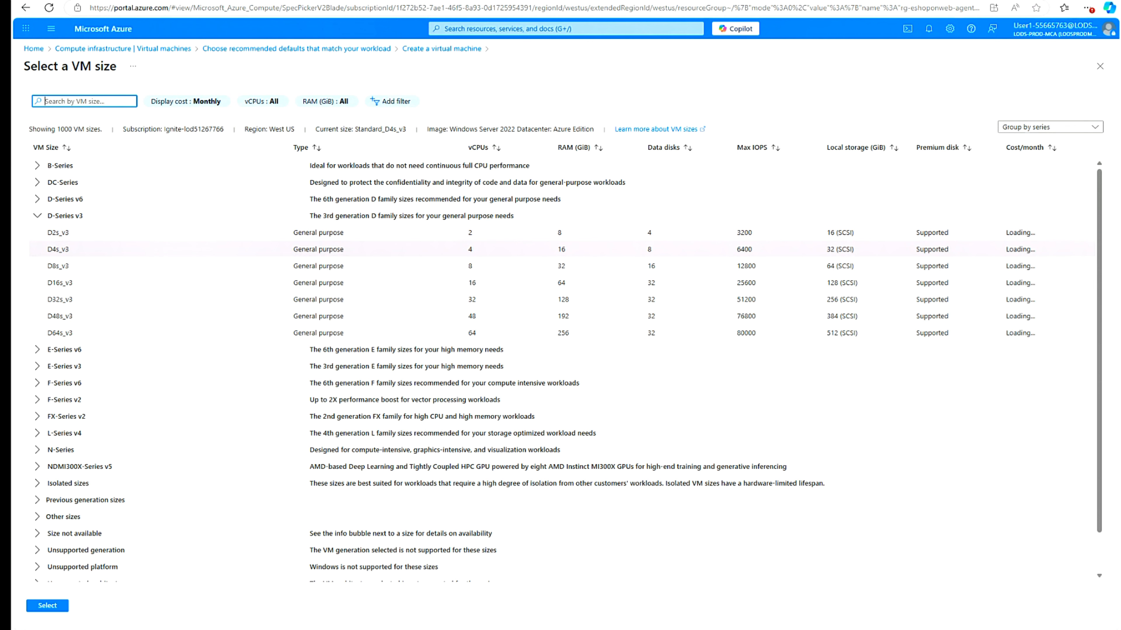
pyautogui.click(558, 233)
pyautogui.click(47, 605)
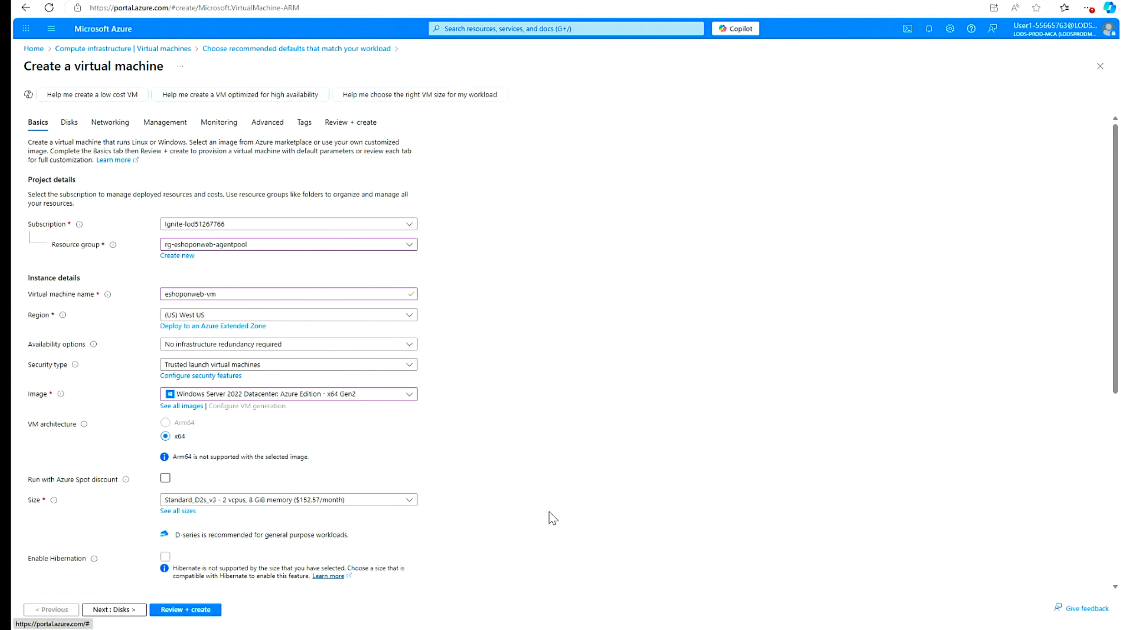
# - Enter administrator username devadm with the account password and its confirmation
pyautogui.scroll(-5, 549, 512)
pyautogui.click(286, 405)
pyautogui.write('devadmin')
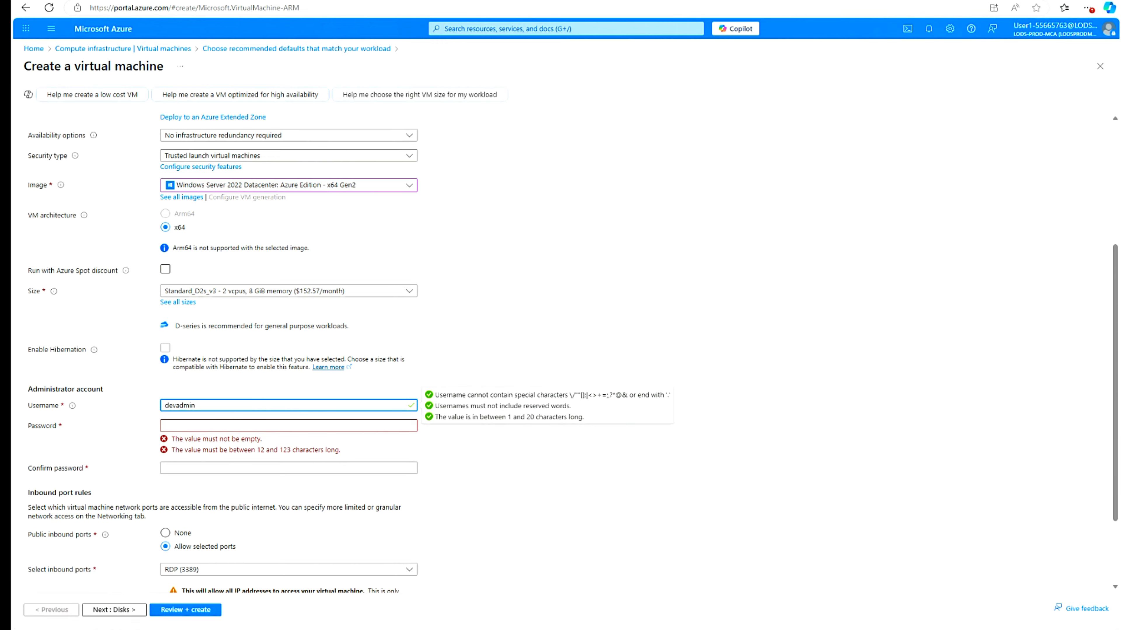
pyautogui.click(181, 427)
pyautogui.write('Pa')
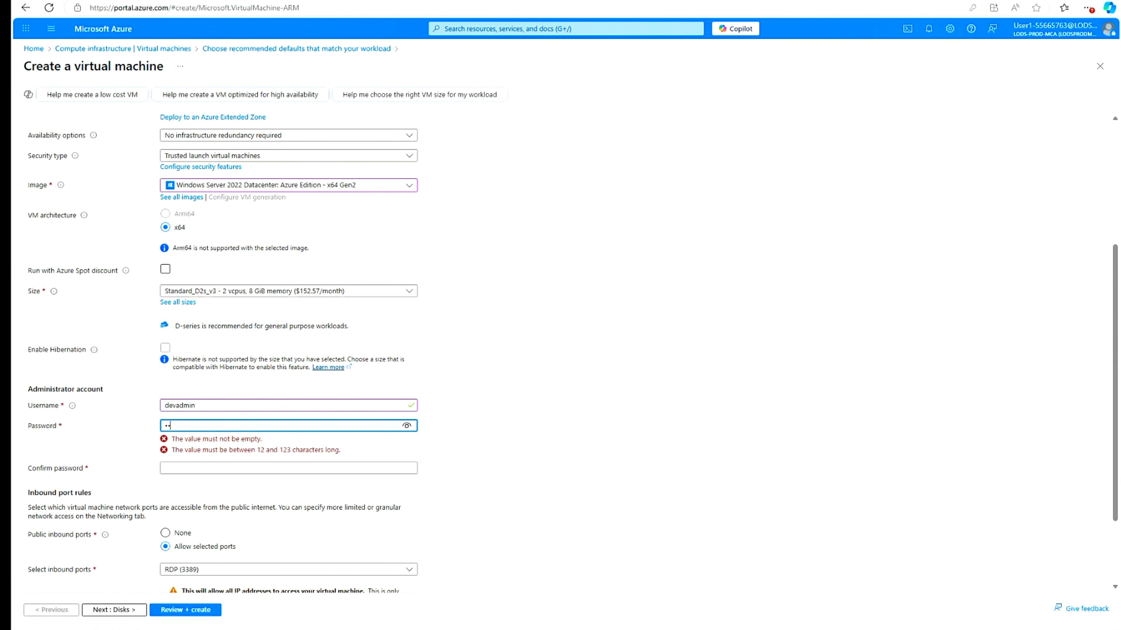
pyautogui.write('55w.rd1')
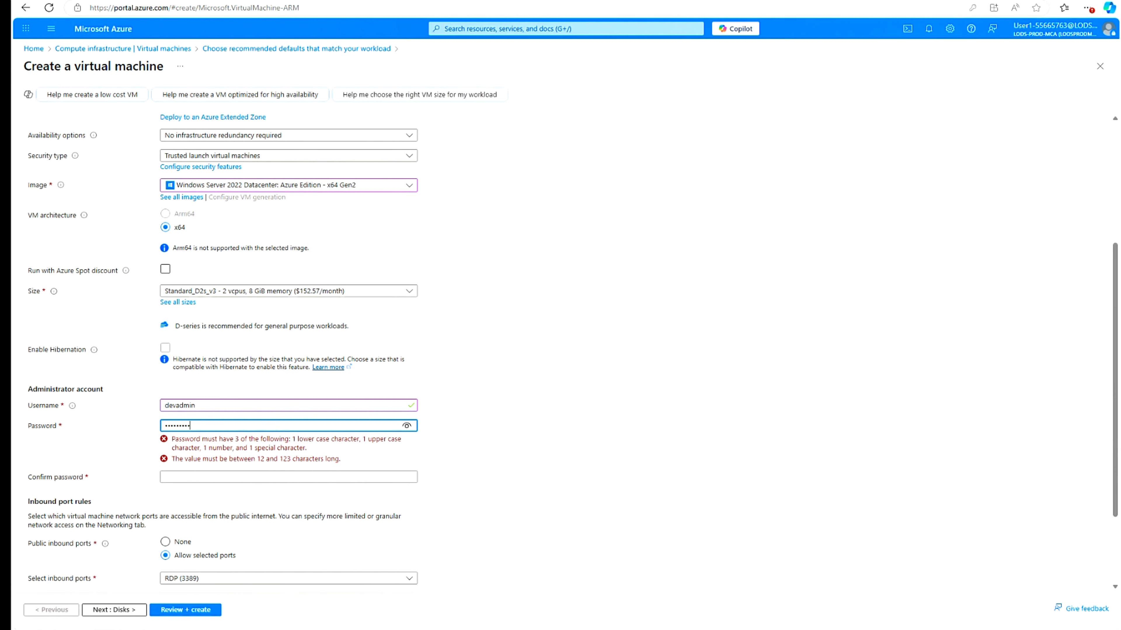
pyautogui.write('4')
pyautogui.press('Tab')
pyautogui.write('P')
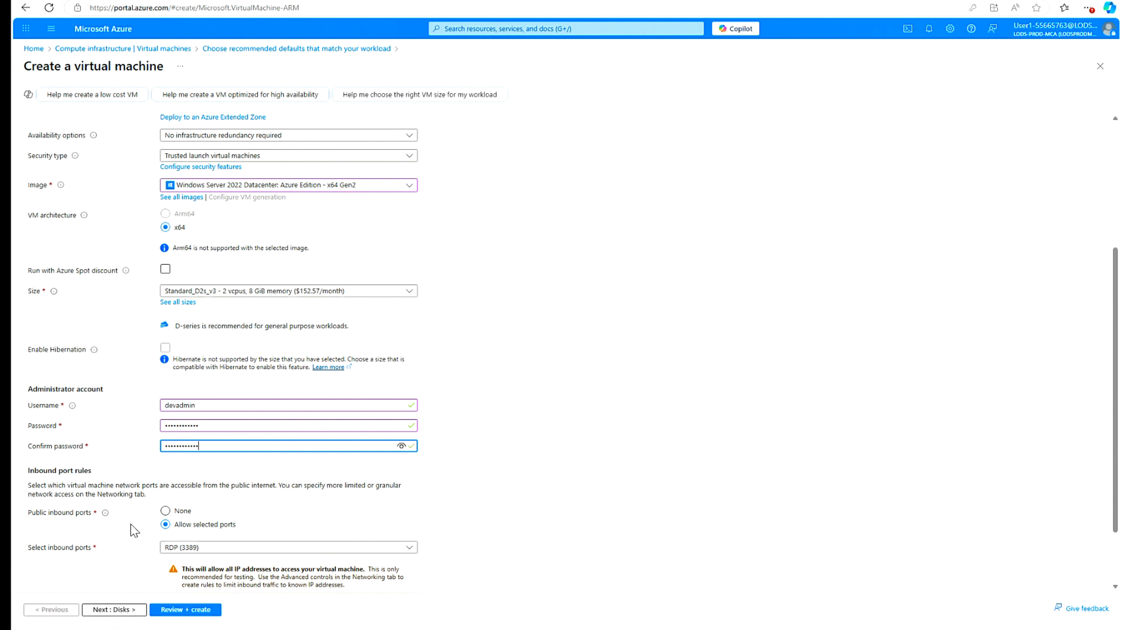
pyautogui.click(117, 614)
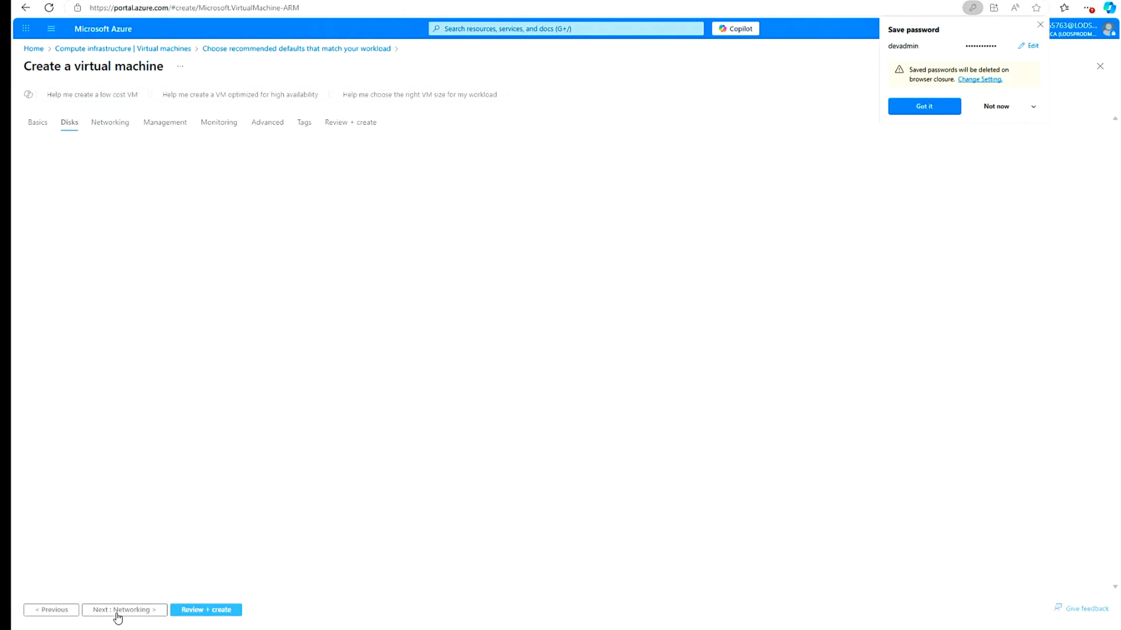
# - Enable a system-assigned managed identity for eshoponweb-vm, then review and create the VM
pyautogui.click(995, 107)
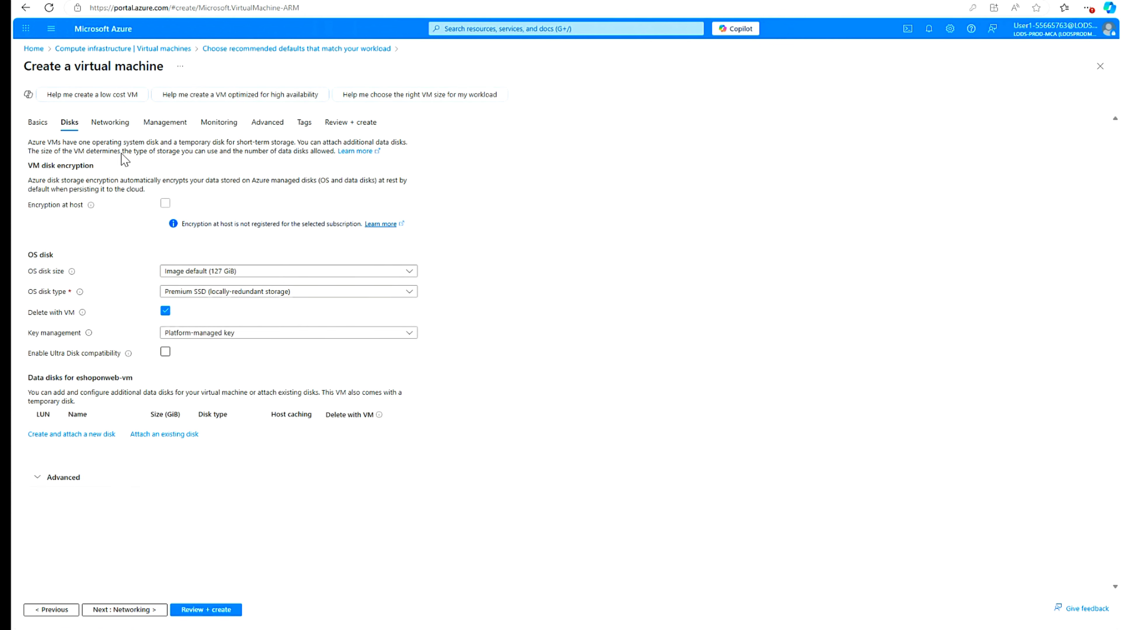
pyautogui.click(171, 128)
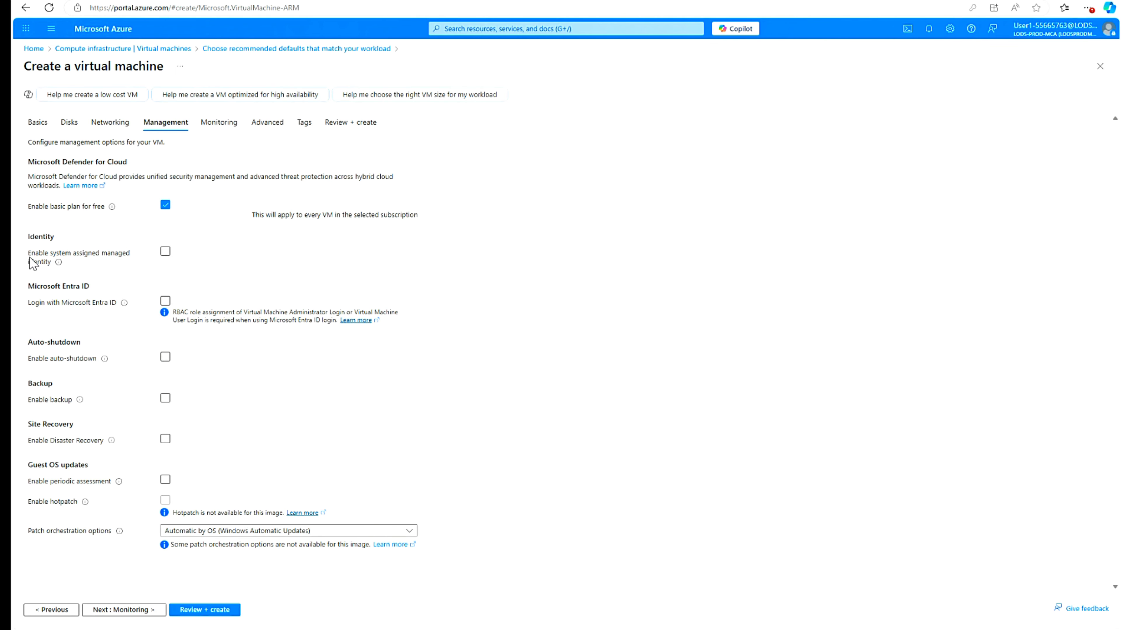
pyautogui.click(165, 253)
pyautogui.click(200, 610)
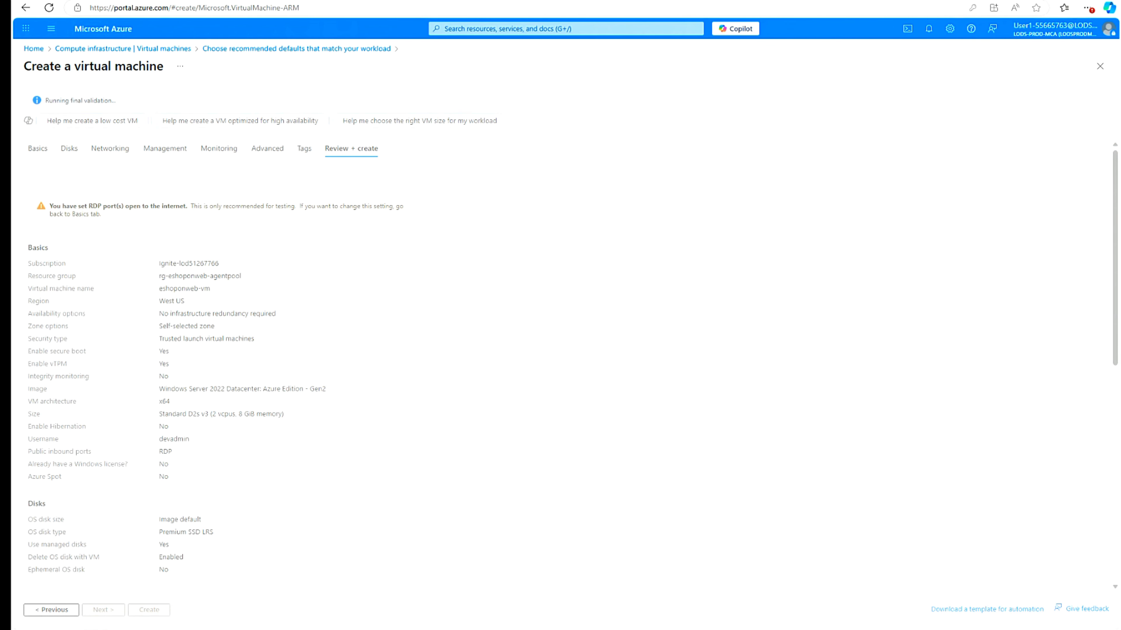
pyautogui.click(150, 611)
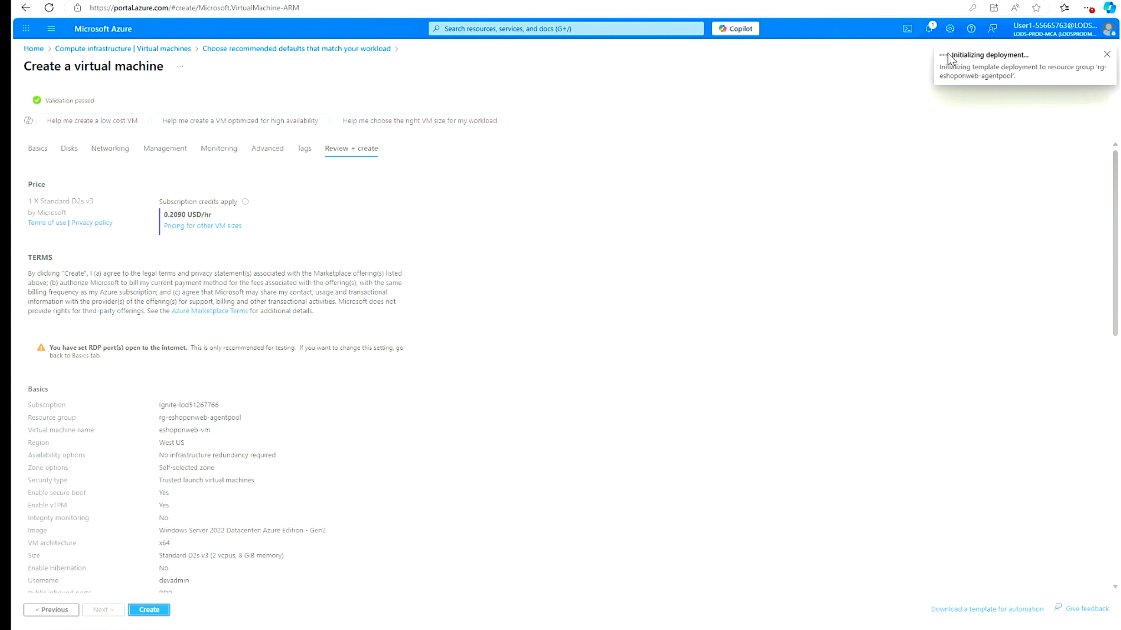
pyautogui.click(929, 29)
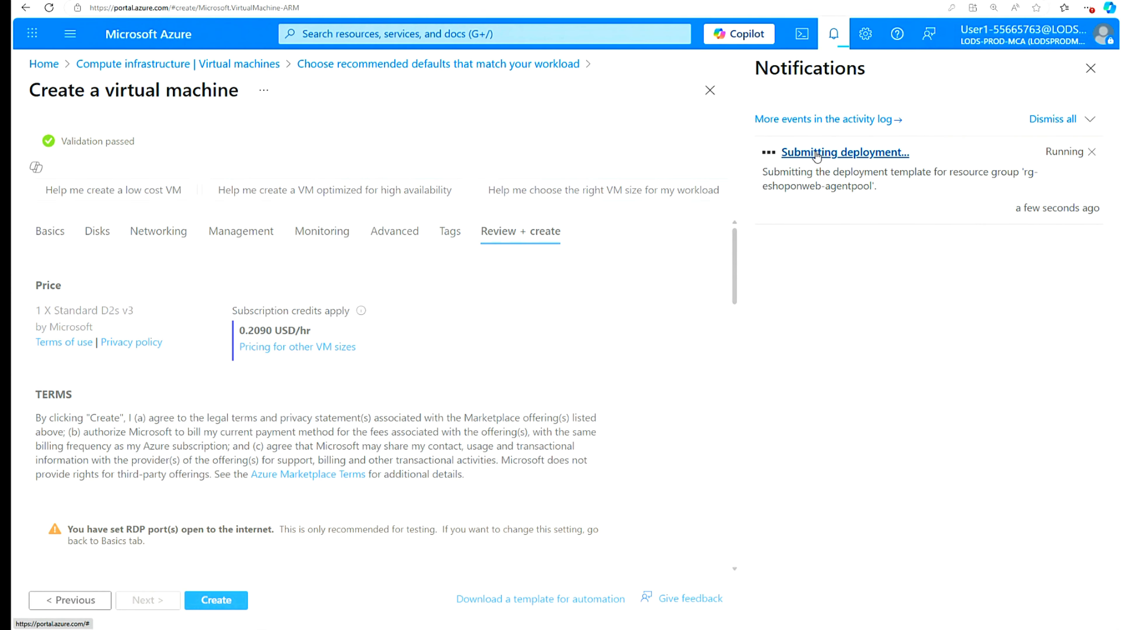
# - Track the eshoponweb-vm deployment until it completes, then go to the new VM
pyautogui.click(887, 155)
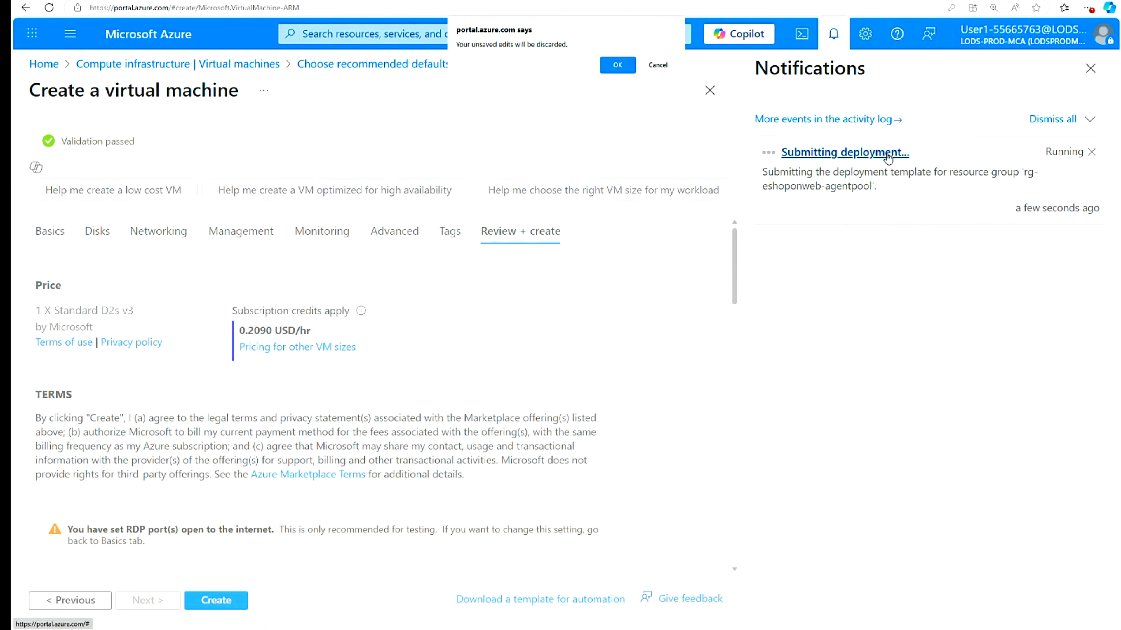
pyautogui.click(658, 65)
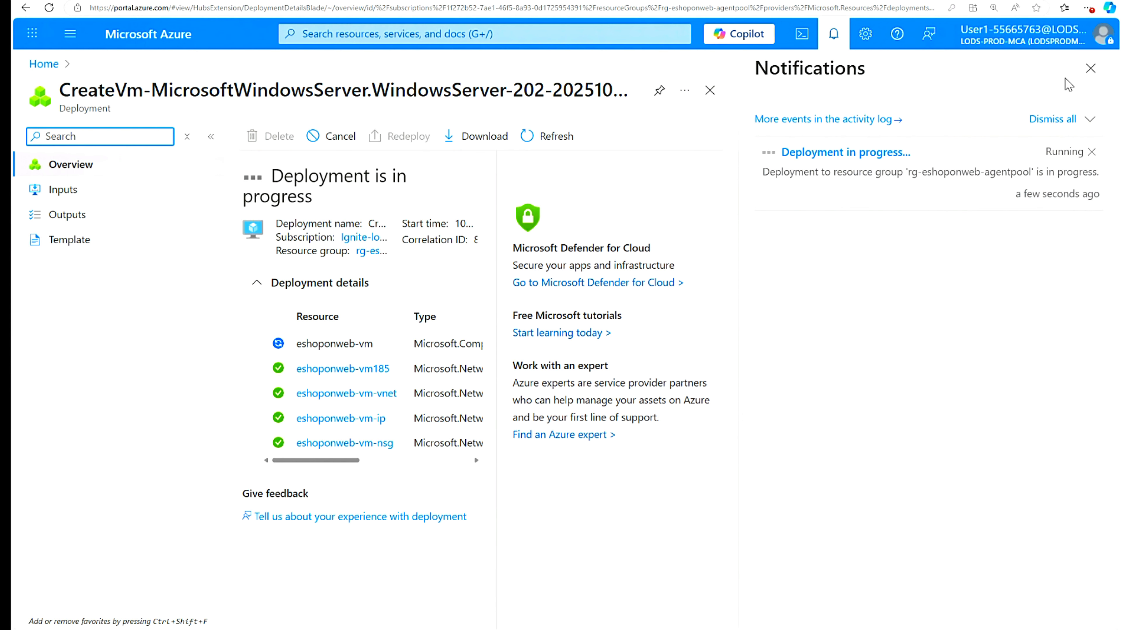
pyautogui.press('Escape')
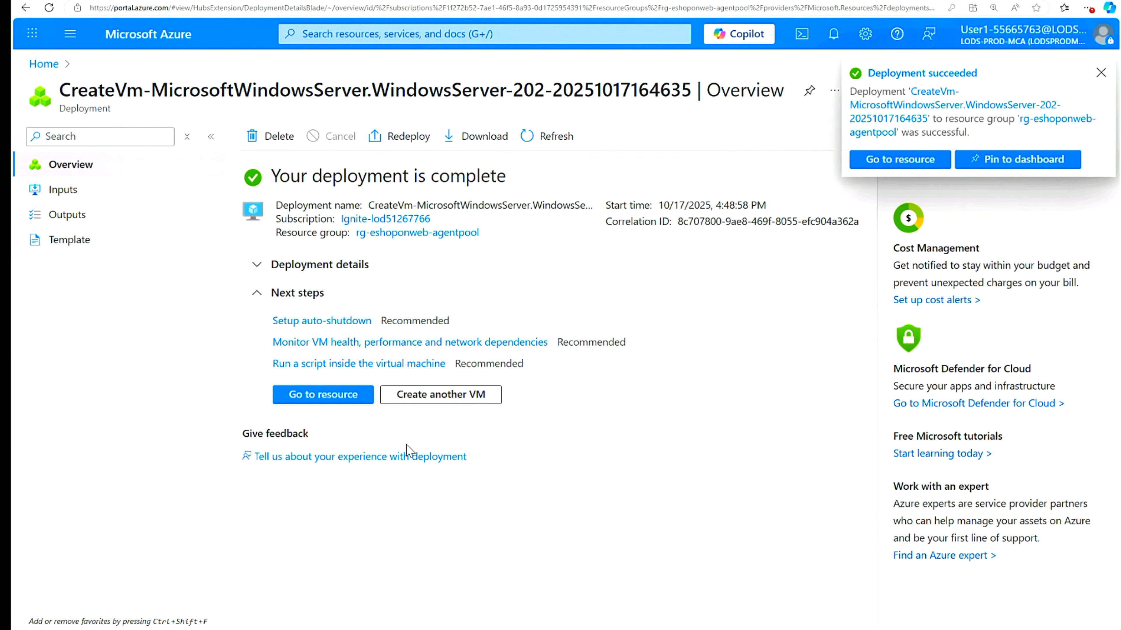
pyautogui.click(335, 395)
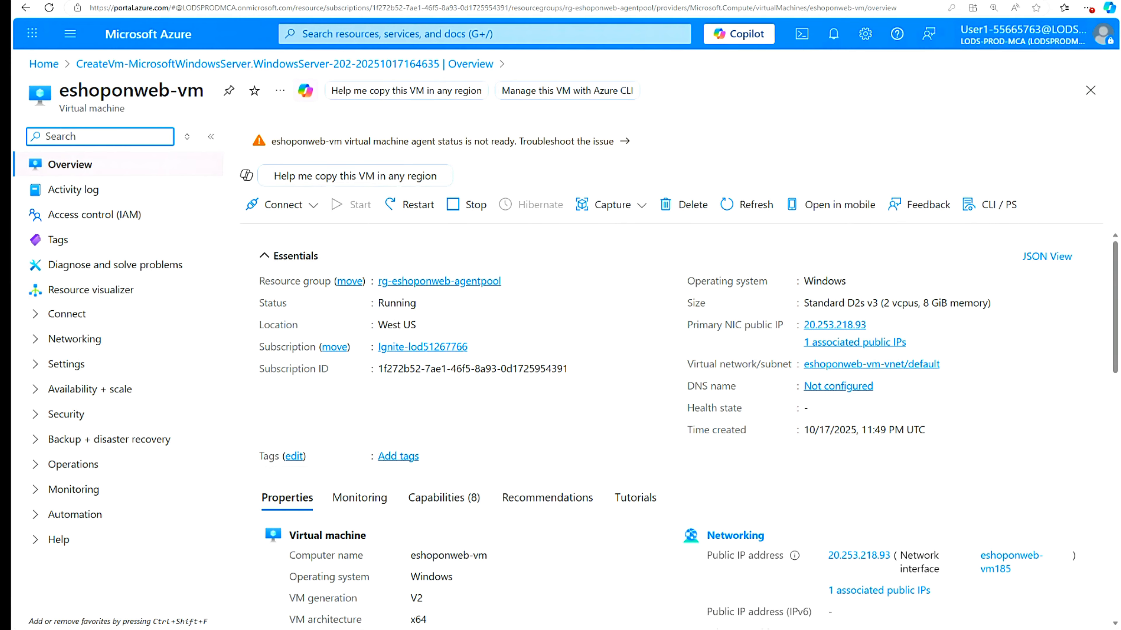
# - Open the eshoponweb-vm Connect page from the overview's Connect menu
pyautogui.click(313, 205)
pyautogui.click(296, 241)
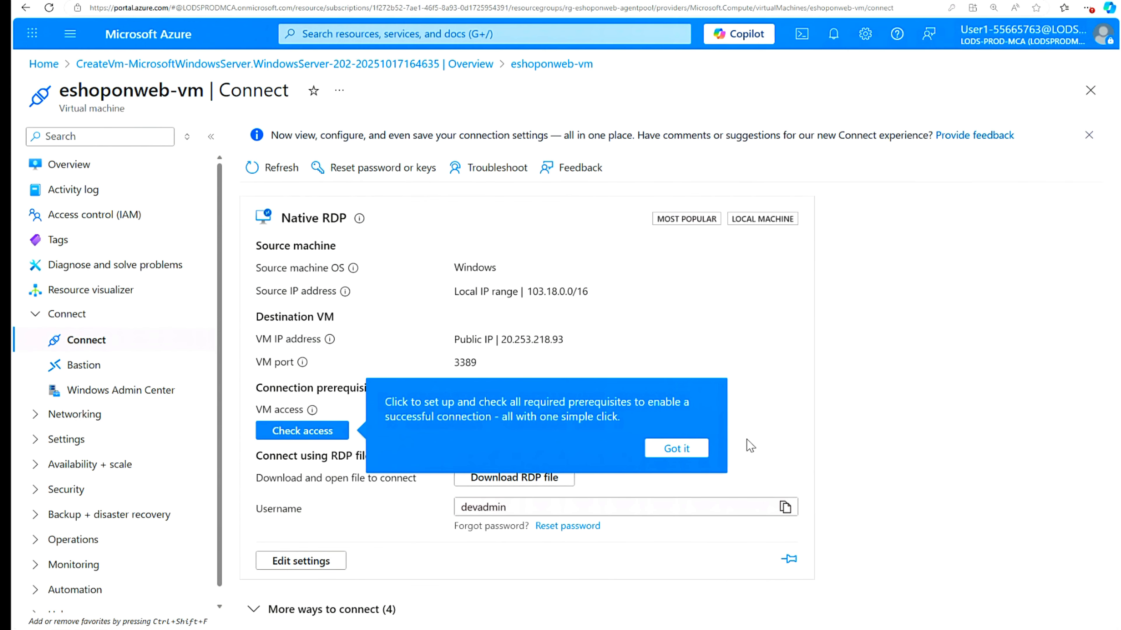
# - Download and open the eshoponweb-vm RDP file, sign in with the admin password, and accept the certificate
pyautogui.click(681, 450)
pyautogui.click(513, 481)
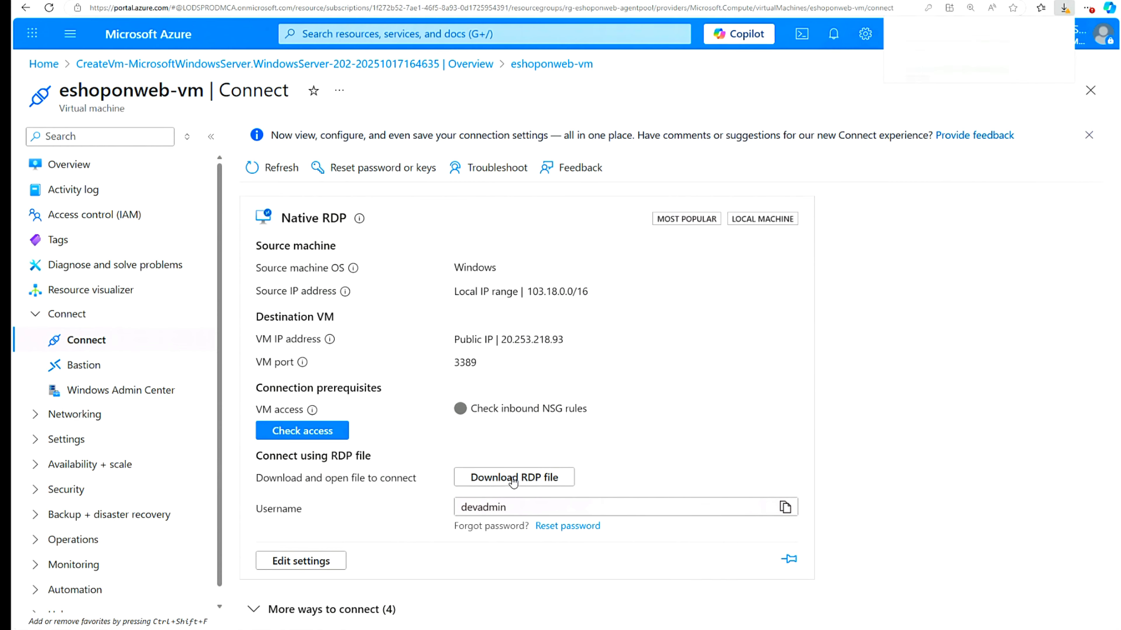
pyautogui.click(937, 67)
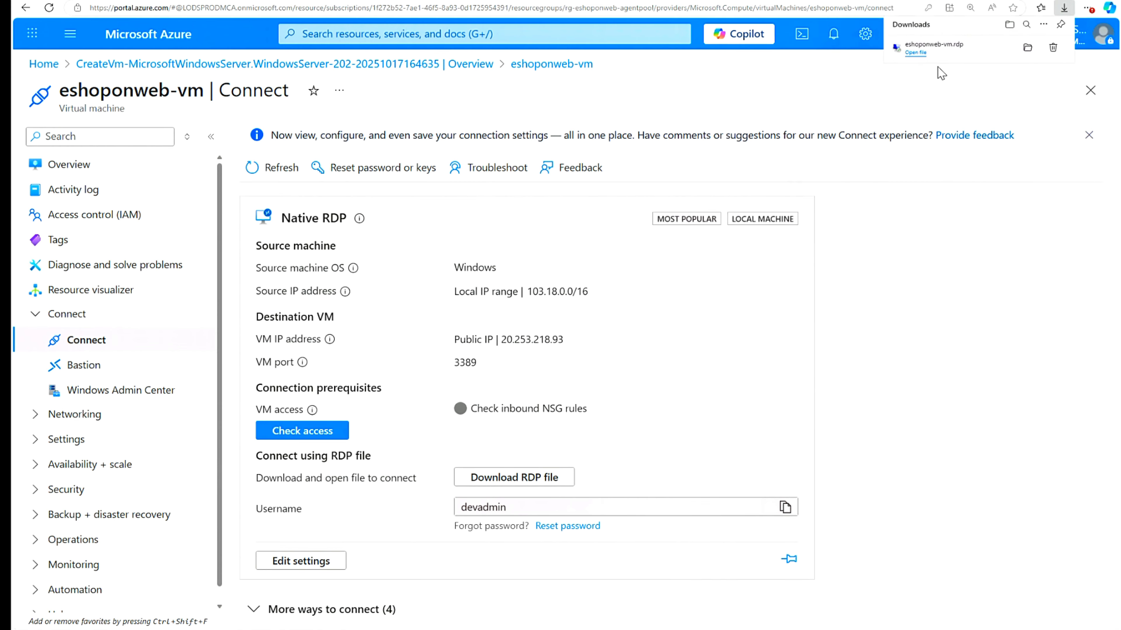
pyautogui.click(916, 52)
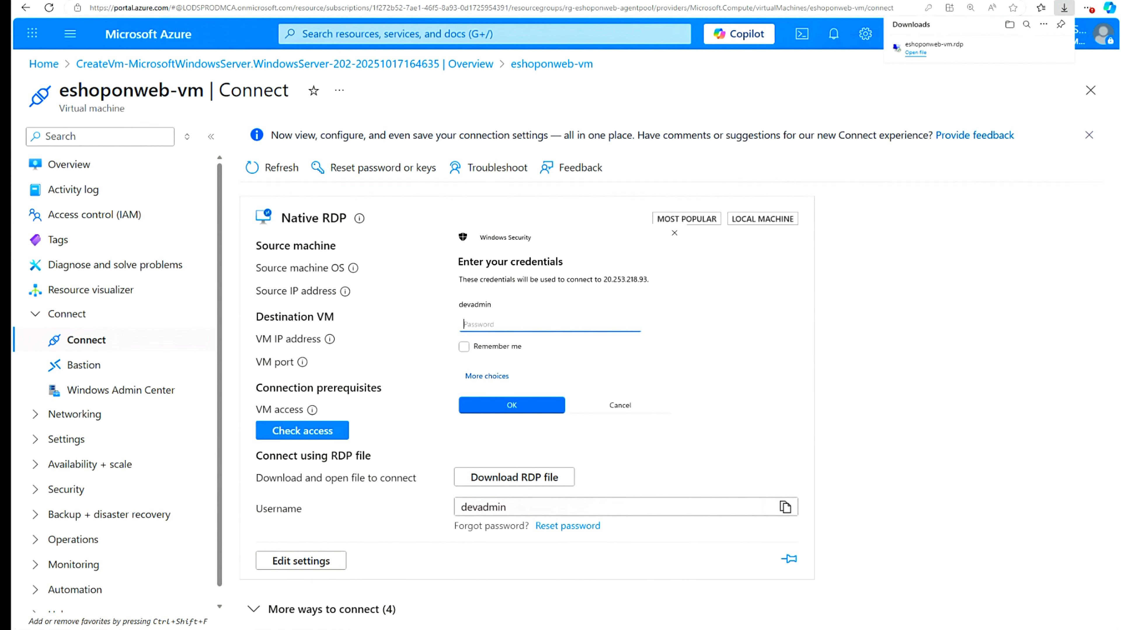
pyautogui.write('************')
pyautogui.click(511, 404)
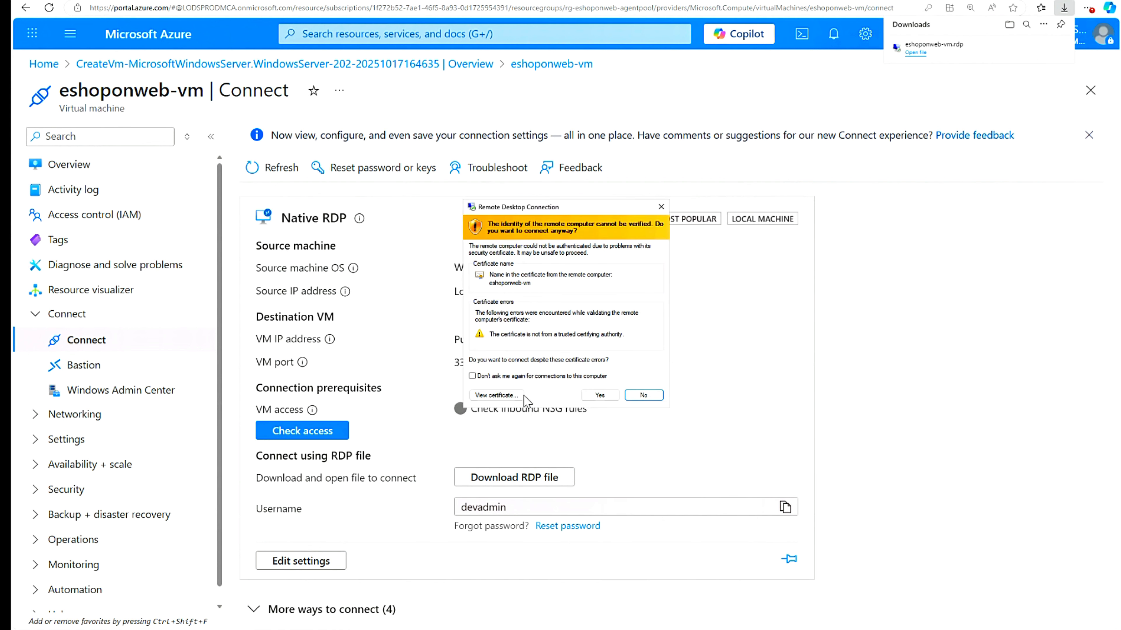
pyautogui.click(600, 395)
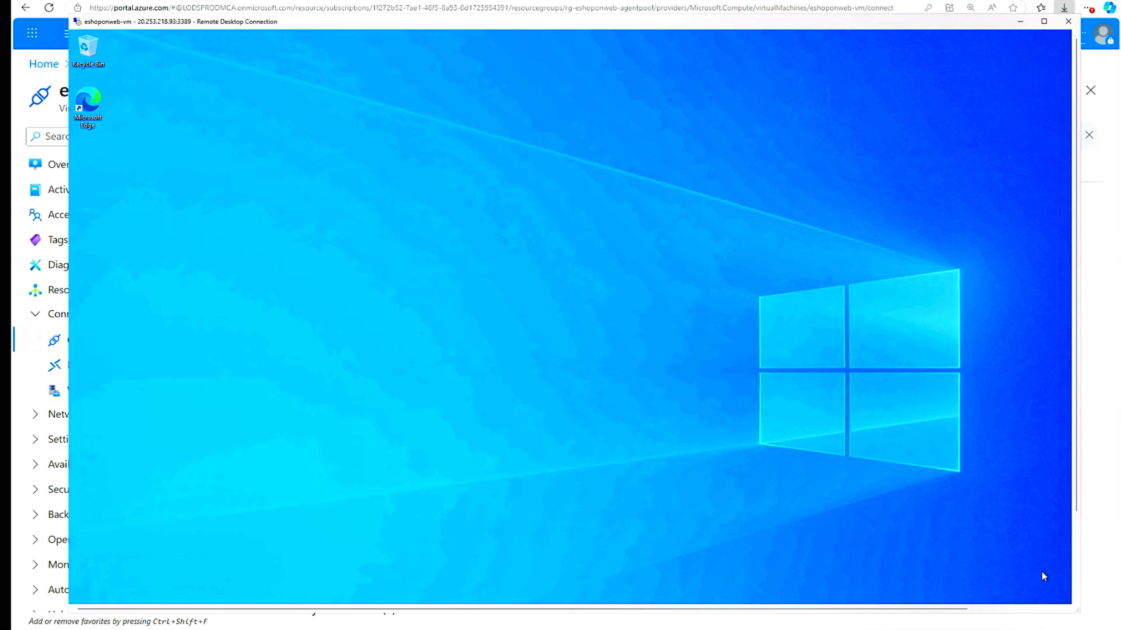
# - Enlarge the Remote Desktop window and allow the eshoponweb-vm to be discoverable on the network
pyautogui.moveTo(1077, 611); pyautogui.dragTo(1108, 622)
pyautogui.moveTo(887, 620); pyautogui.dragTo(987, 622)
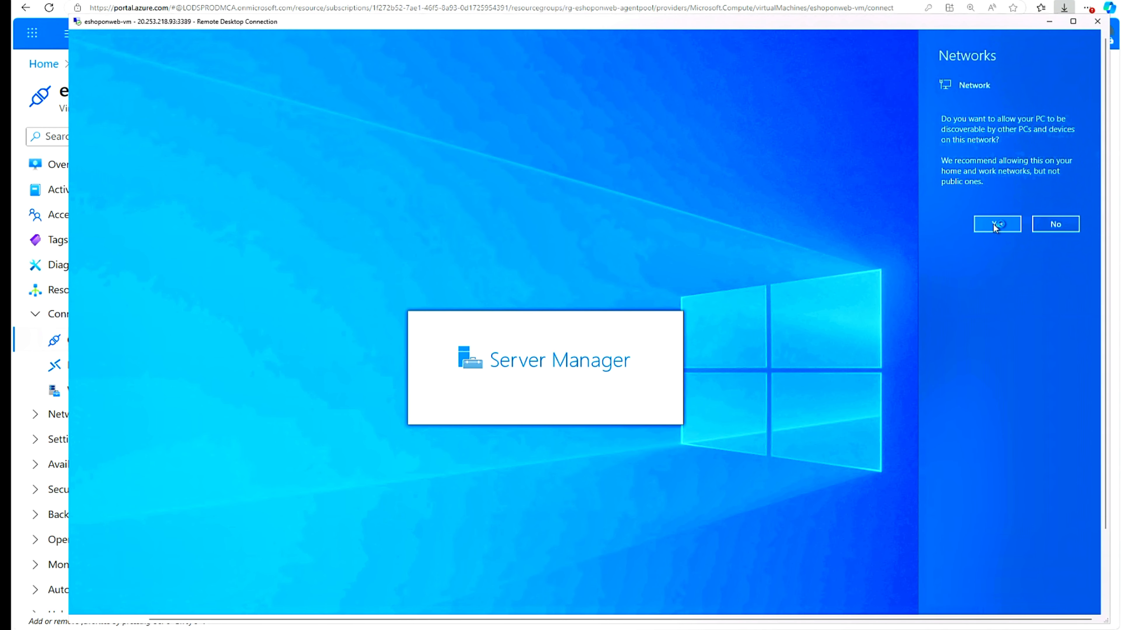
pyautogui.click(996, 224)
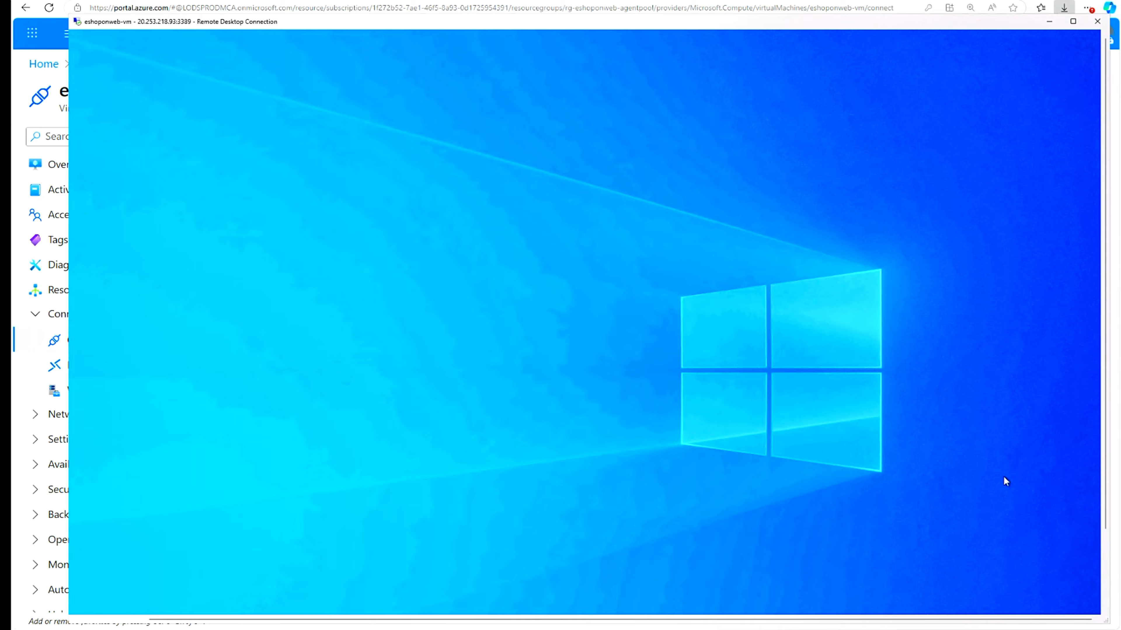
pyautogui.scroll(-2, 1108, 523)
pyautogui.scroll(-3, 586, 309)
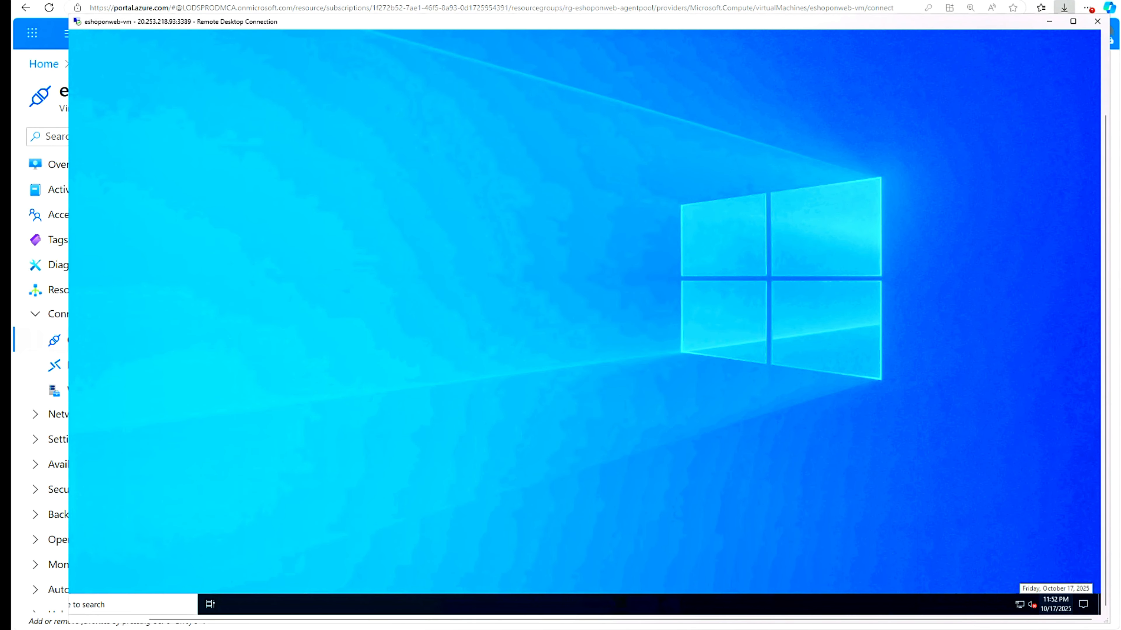
pyautogui.scroll(3, 971, 309)
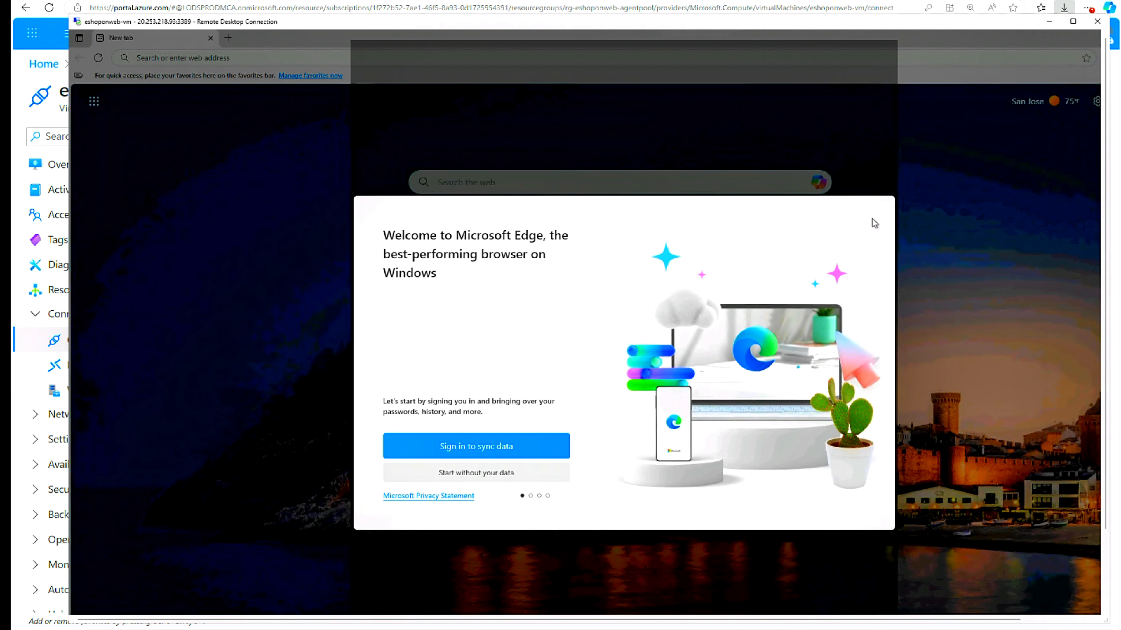
# - Finish Edge's first-run setup without your data or Google data, and close the Customize tab
pyautogui.click(476, 472)
pyautogui.click(475, 470)
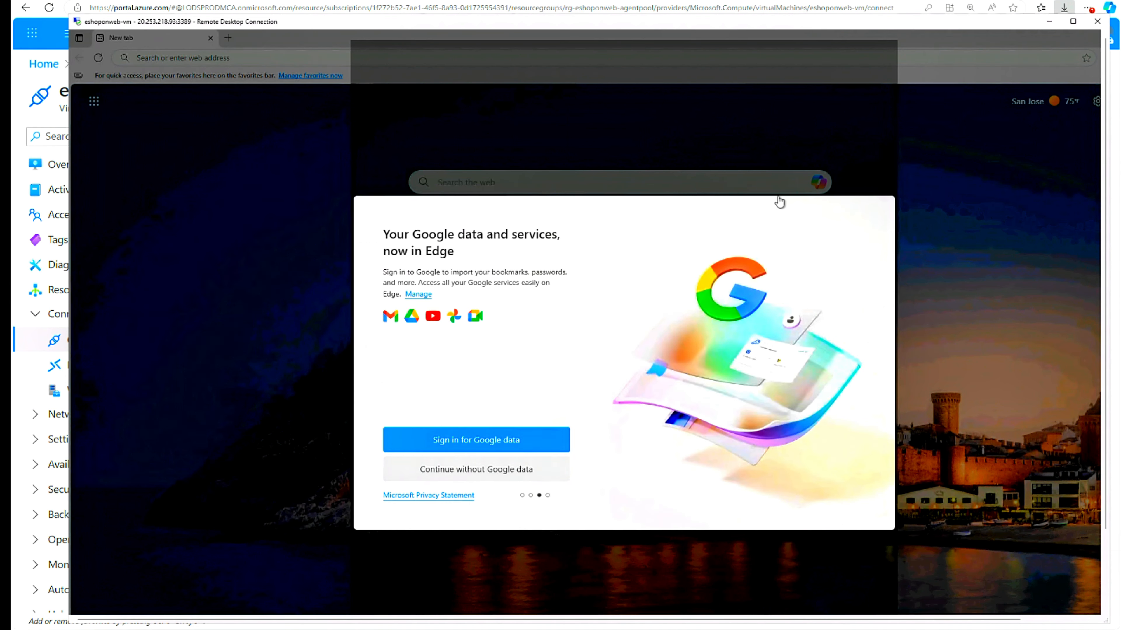
pyautogui.click(488, 471)
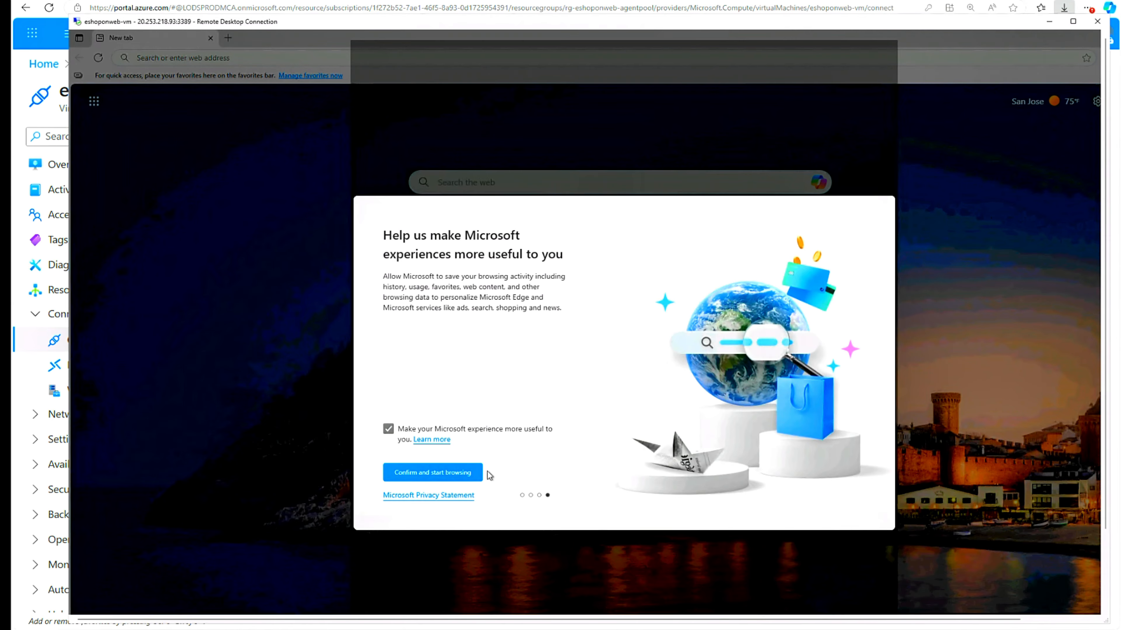
pyautogui.click(457, 477)
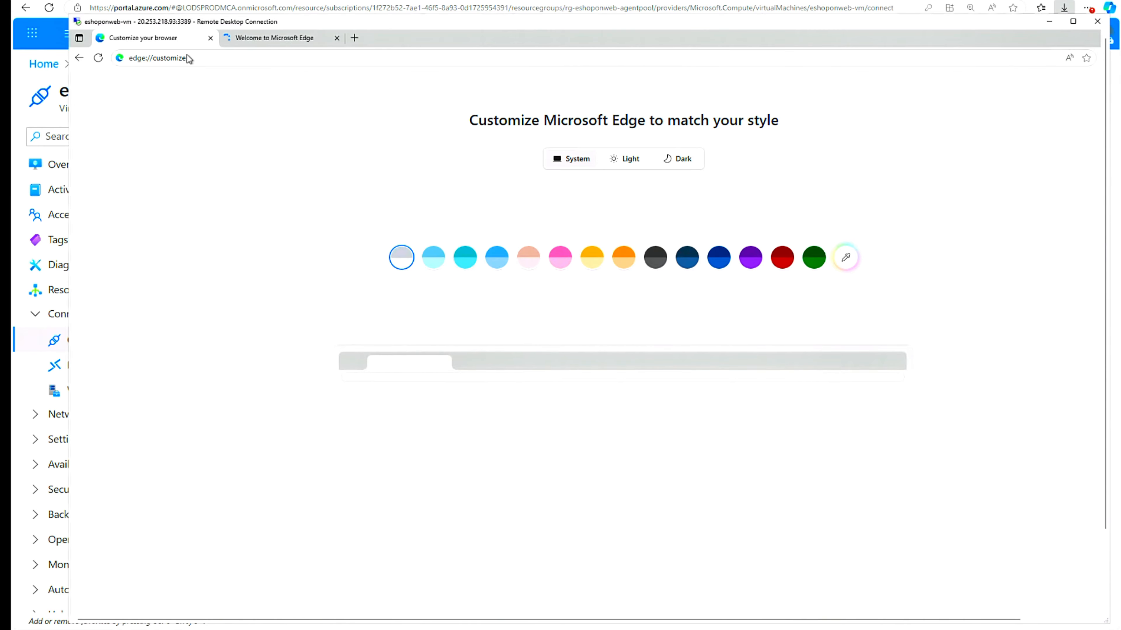
pyautogui.click(210, 38)
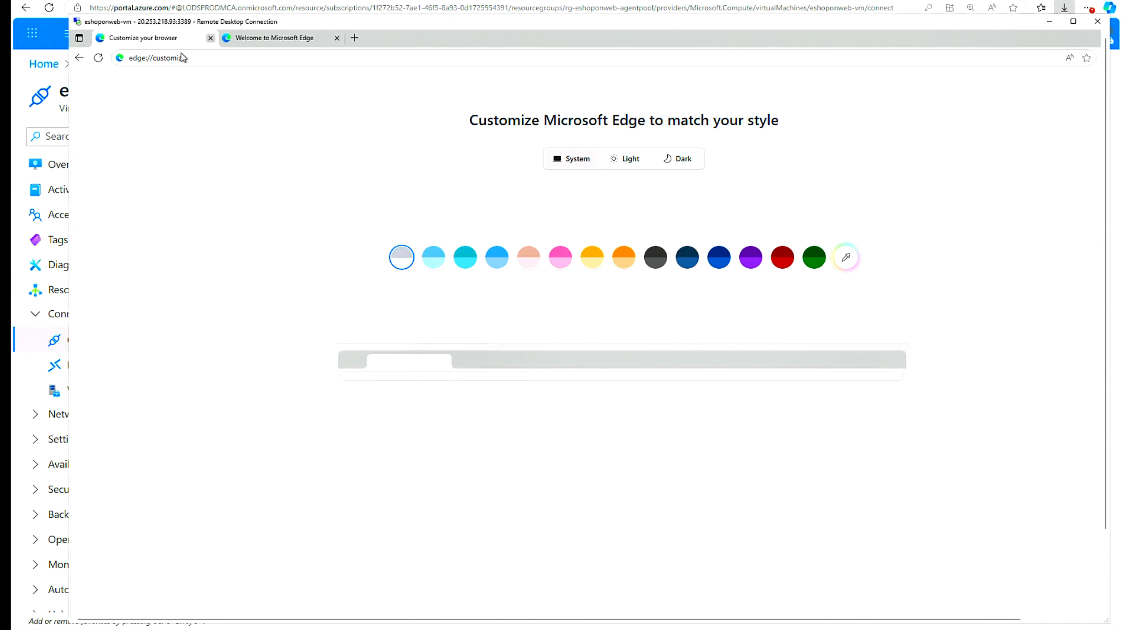
pyautogui.click(182, 59)
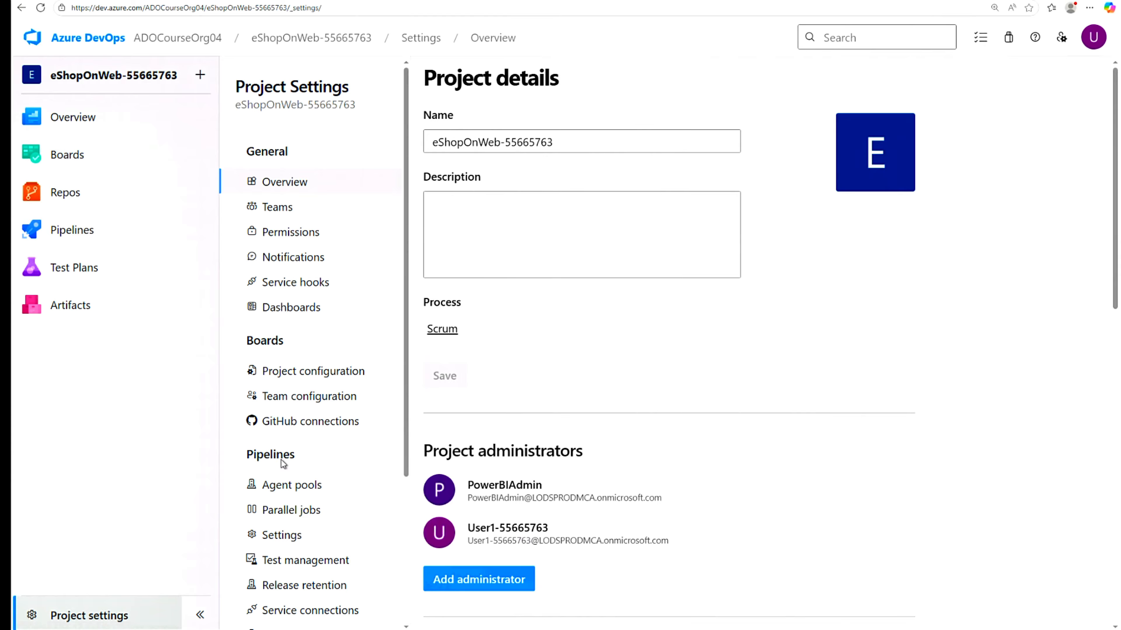
# - Add a Self-hosted agent pool named eShopOnWebSelfPool55665763 from the project's Agent pools settings
pyautogui.click(281, 486)
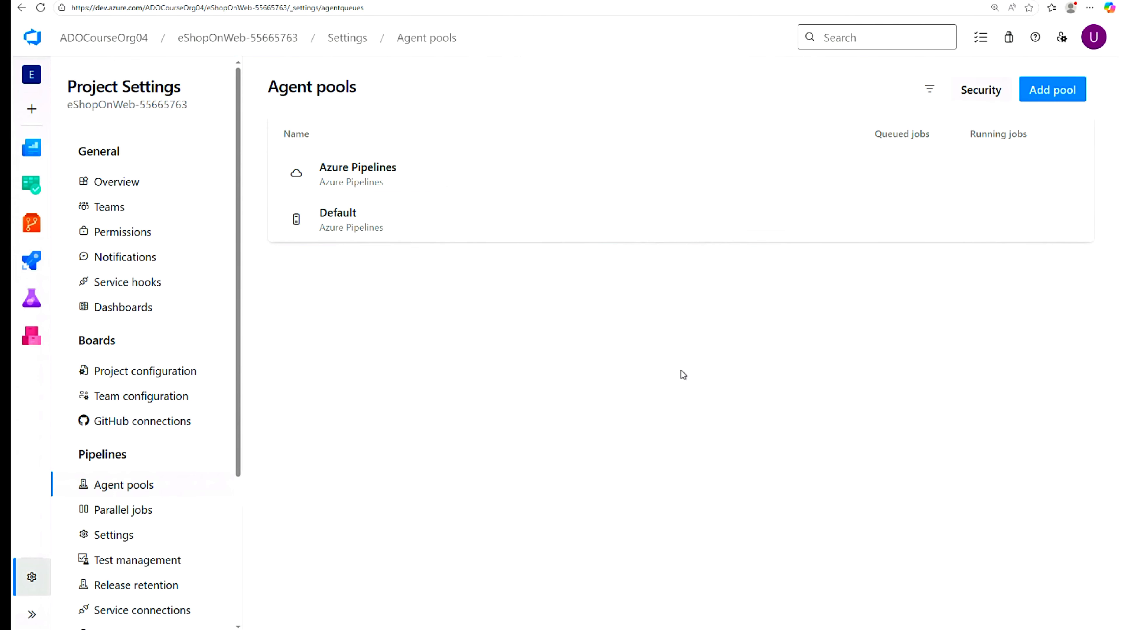
pyautogui.click(1053, 92)
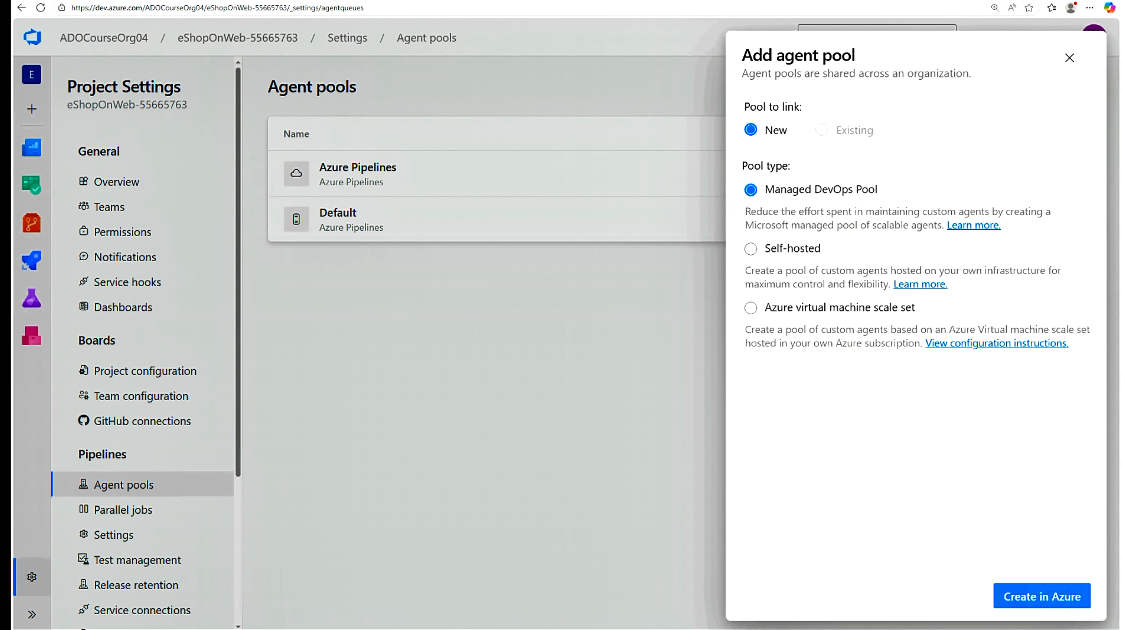
pyautogui.click(750, 250)
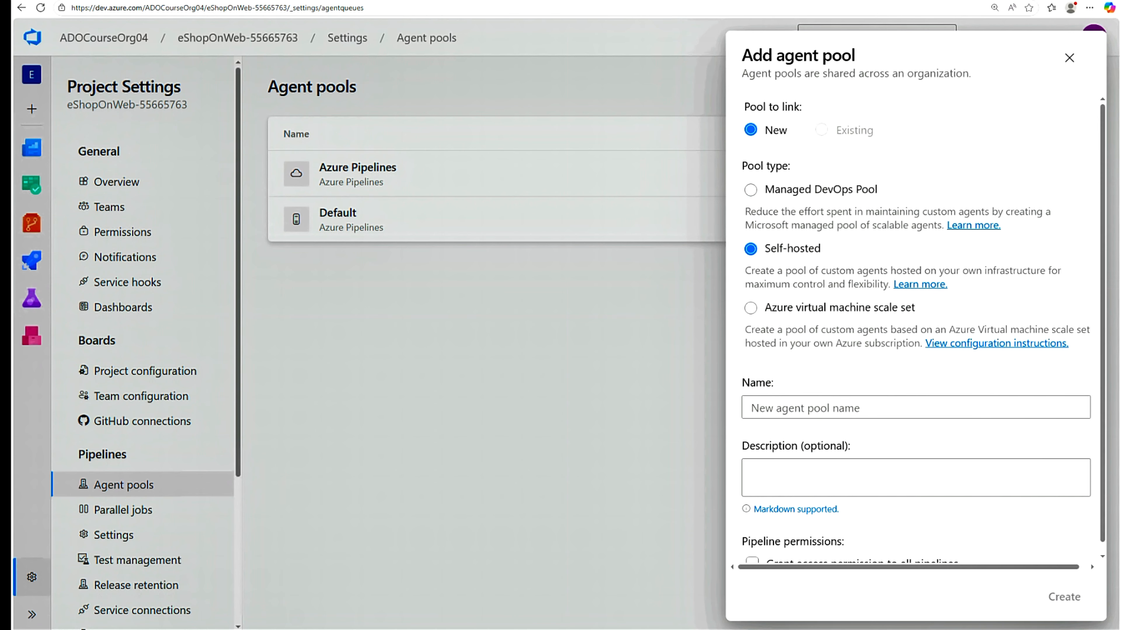
pyautogui.moveTo(962, 270); pyautogui.dragTo(1061, 271)
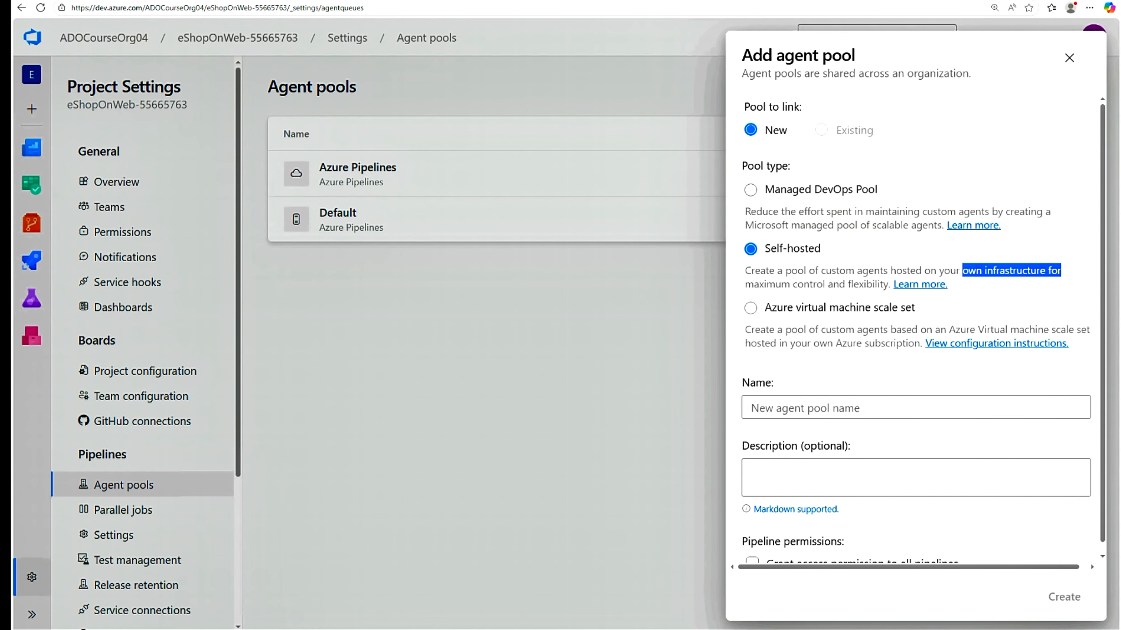
pyautogui.moveTo(745, 284); pyautogui.dragTo(889, 284)
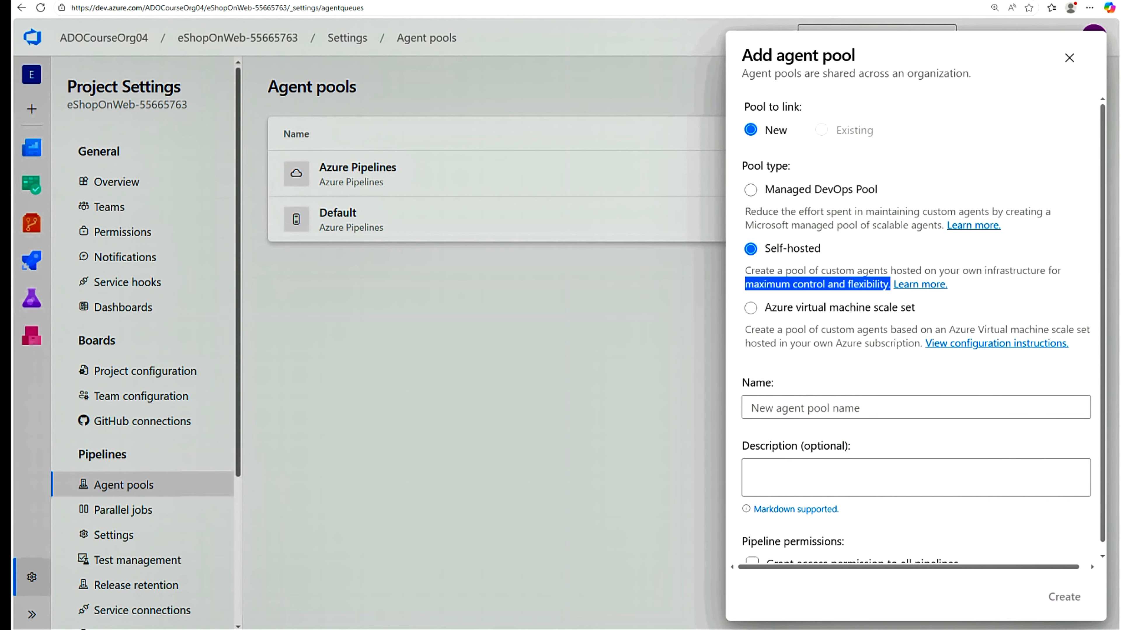
pyautogui.click(880, 408)
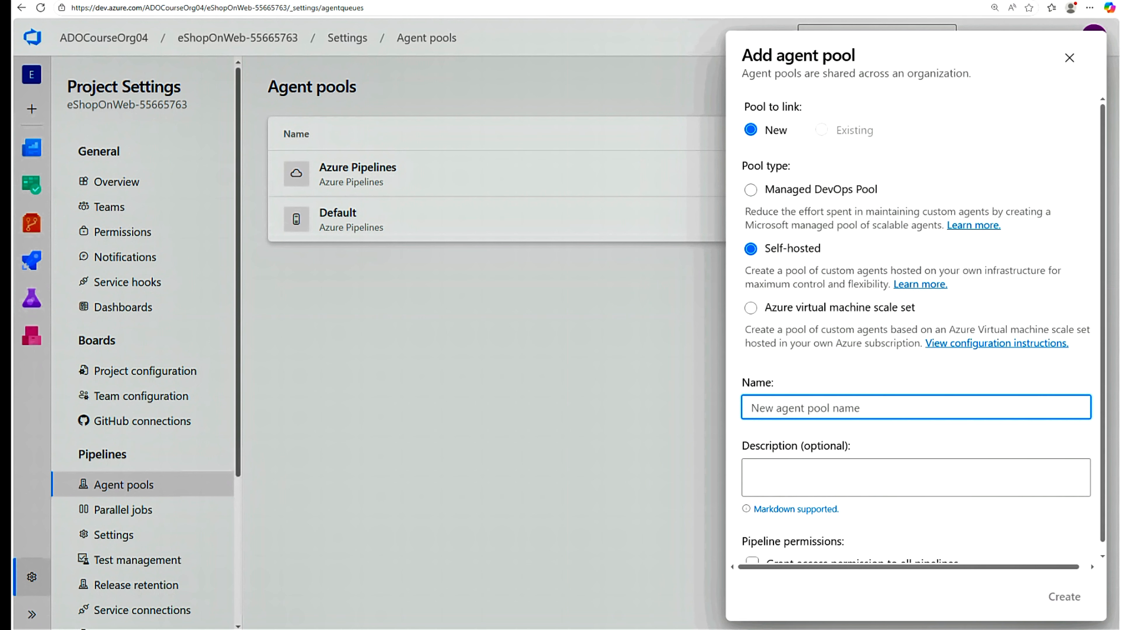
pyautogui.write('eShopOnWebSelfPool55665763')
pyautogui.press('Return')
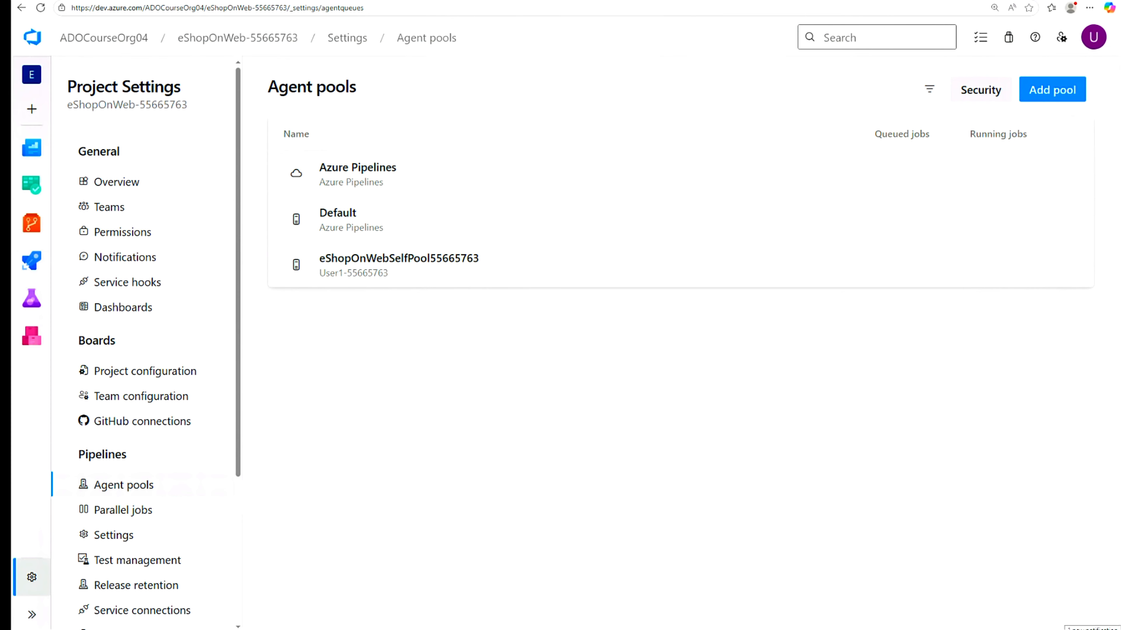
# - Download vsts-agent-win-x64-4.261.0.zip from the new pool's New agent dialog, Windows x64 tab
pyautogui.click(338, 266)
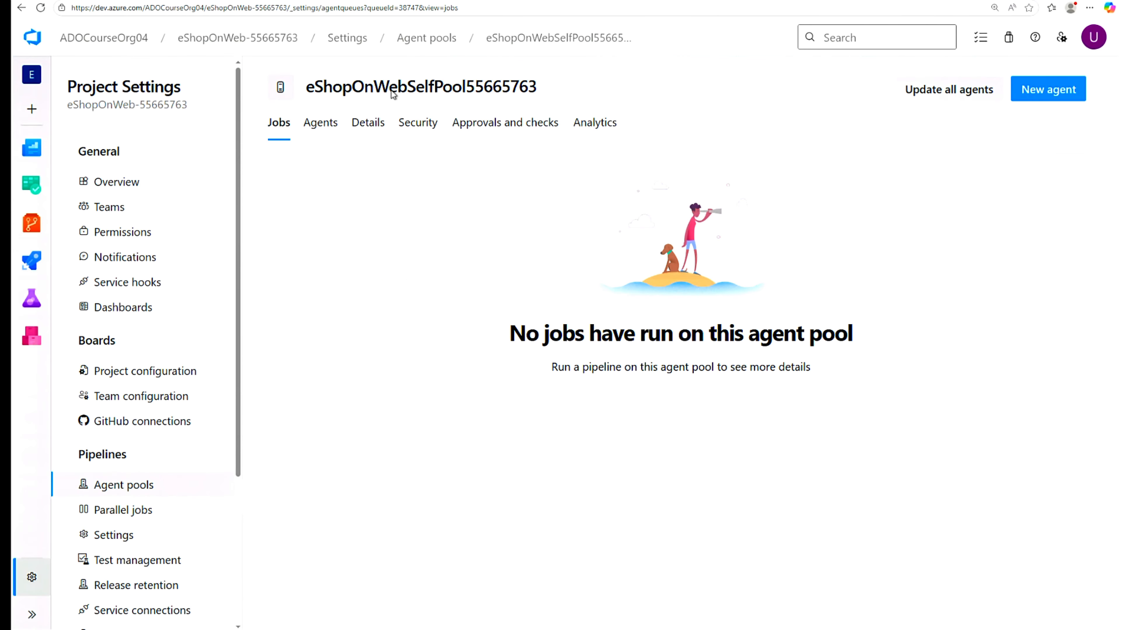
pyautogui.click(1052, 91)
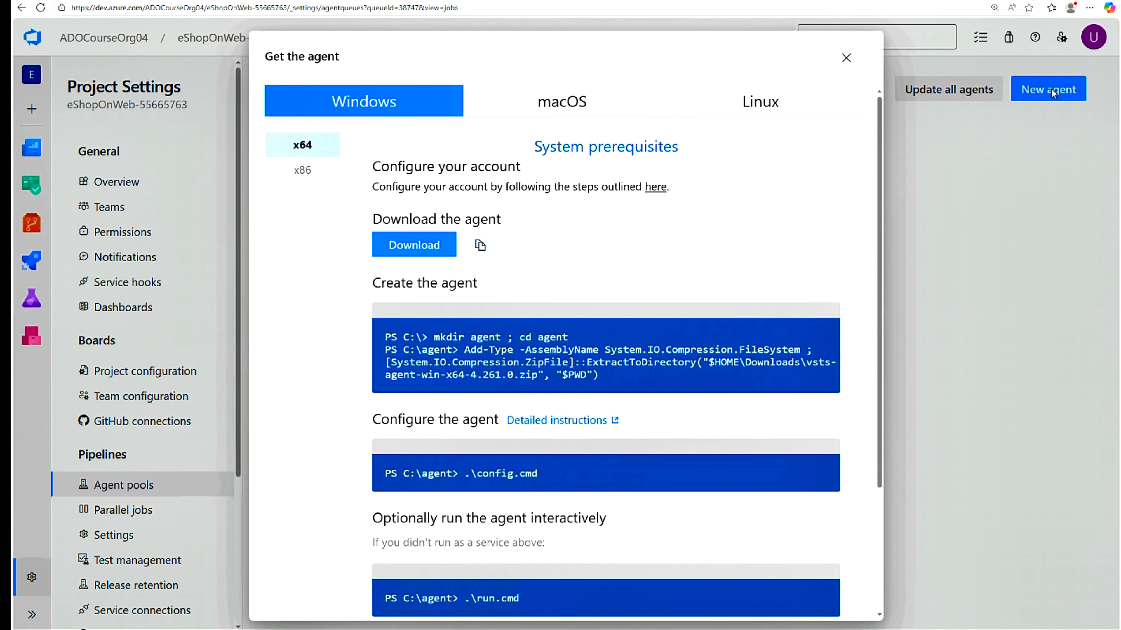
pyautogui.click(416, 248)
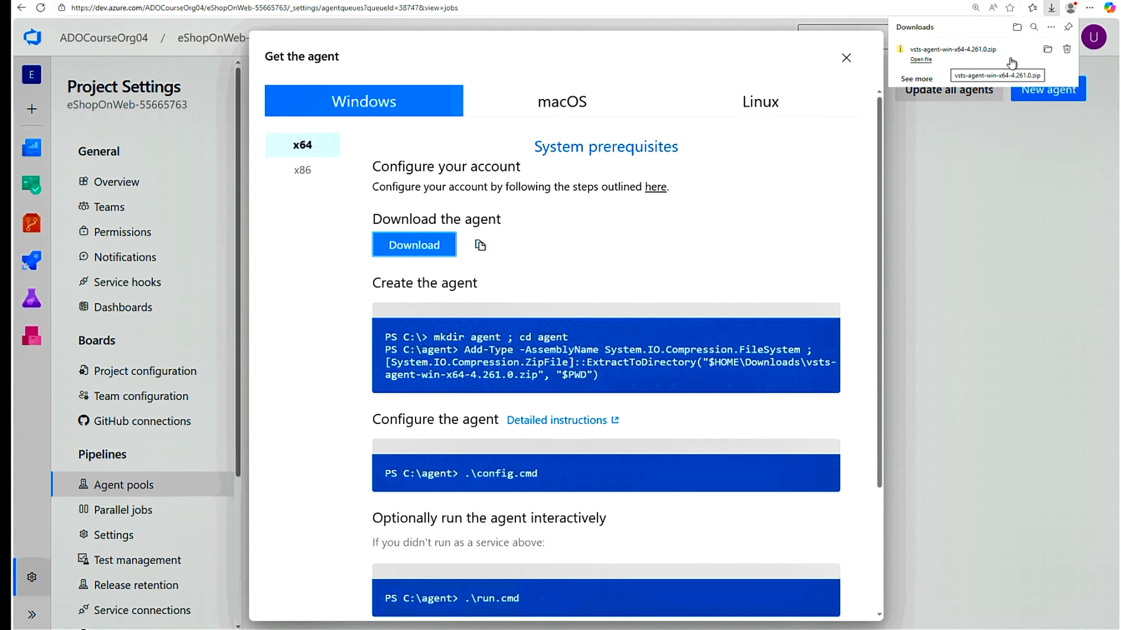
pyautogui.click(1048, 50)
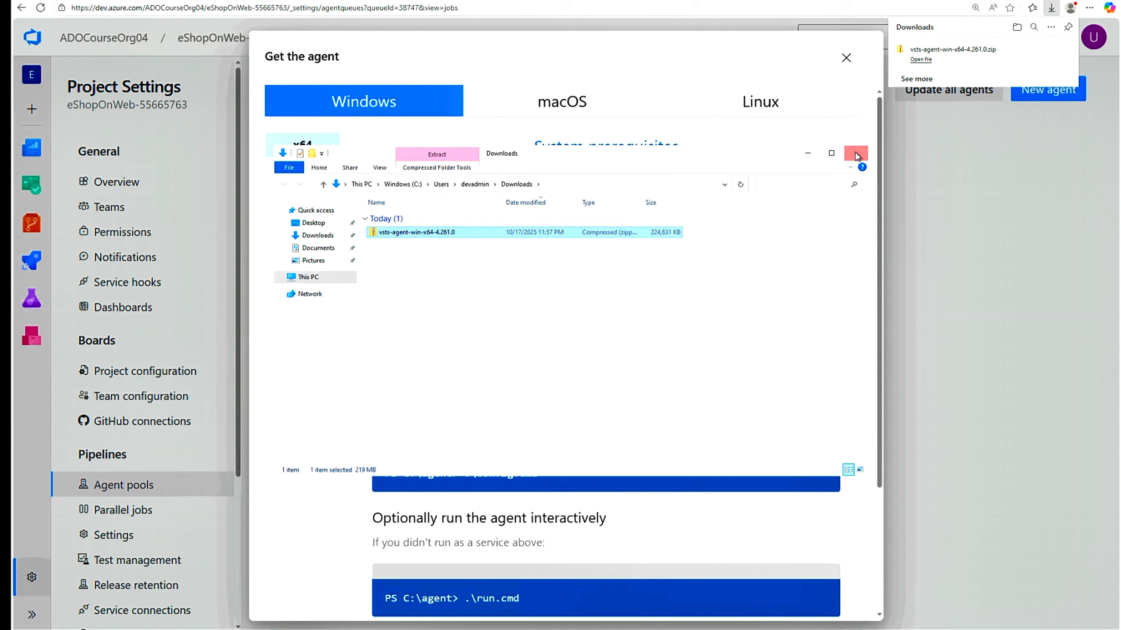
pyautogui.click(807, 153)
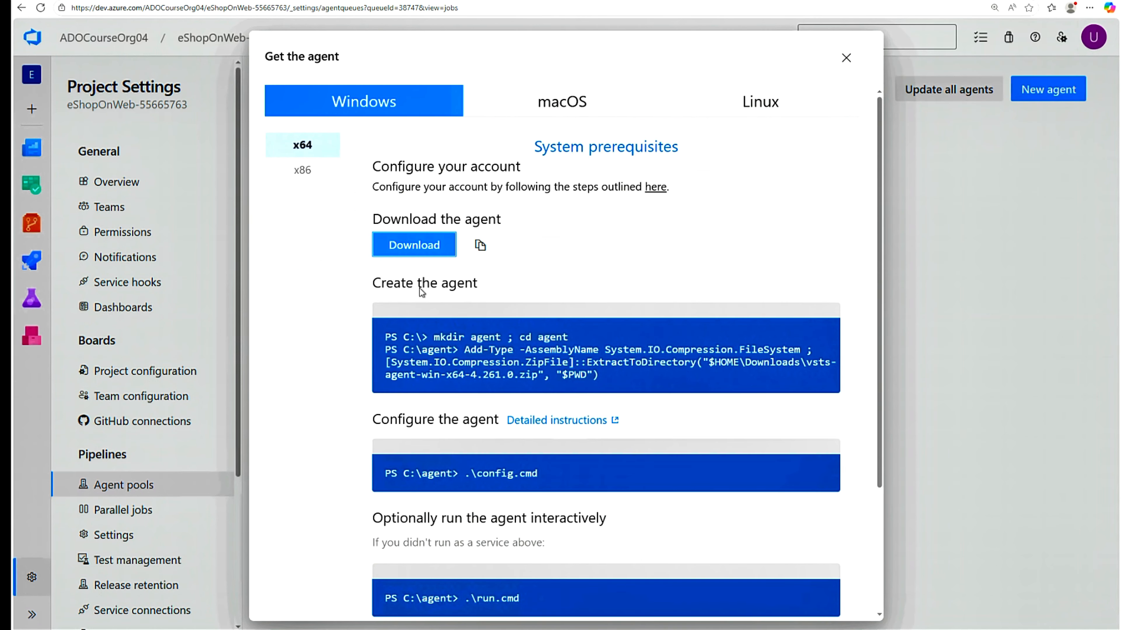
pyautogui.moveTo(374, 283); pyautogui.dragTo(516, 297)
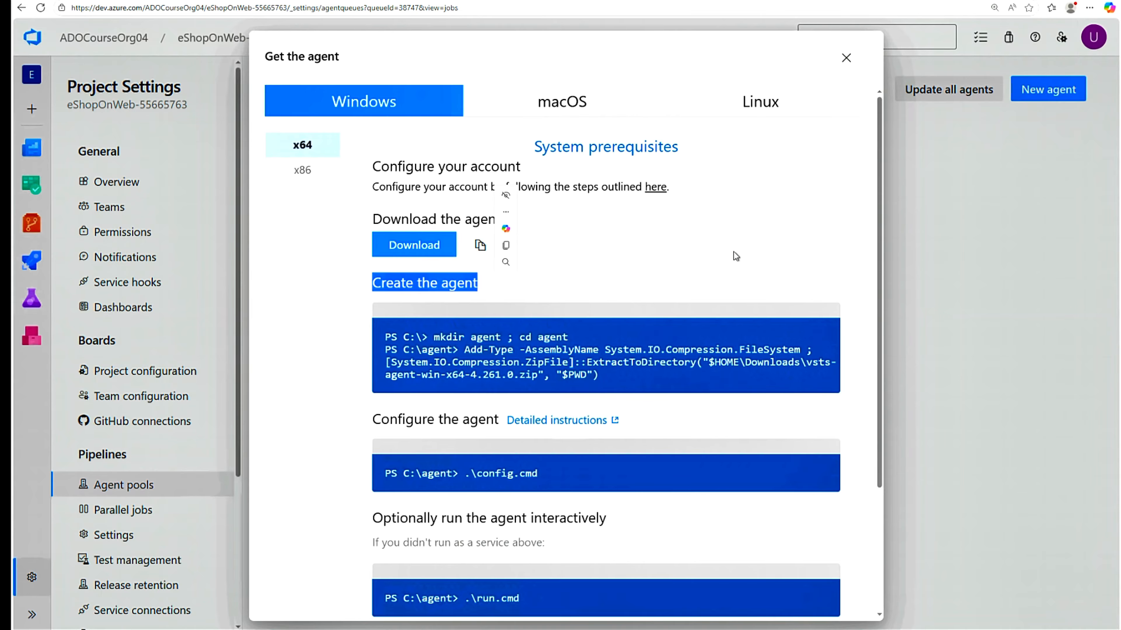
pyautogui.click(1040, 336)
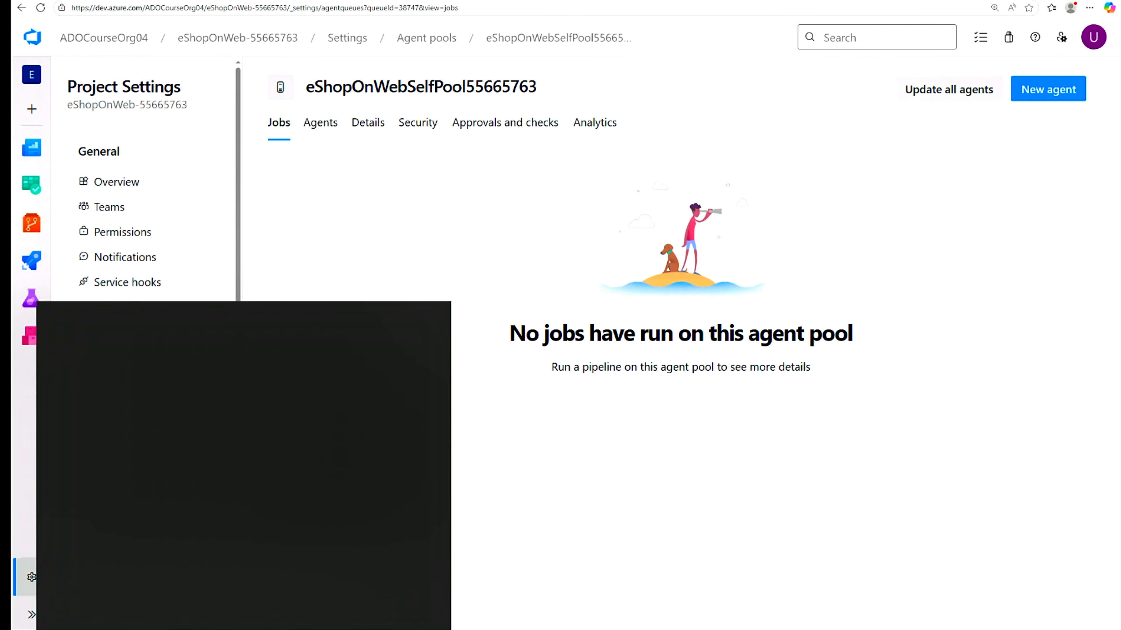
# - Search 'power' in Start and run Windows PowerShell as administrator
pyautogui.write('power')
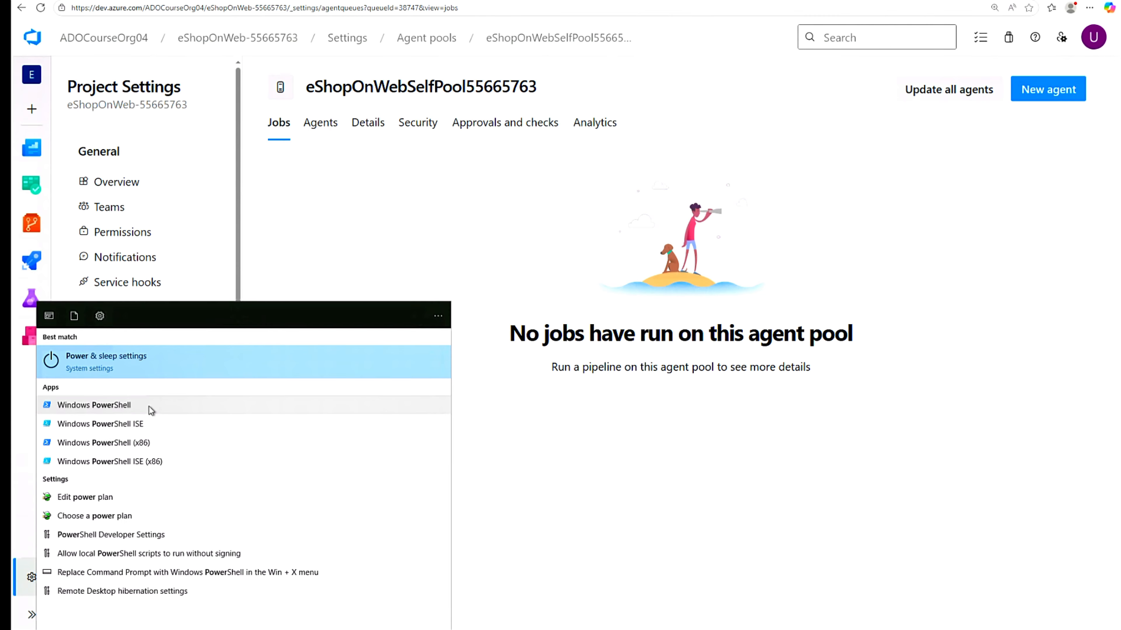
pyautogui.rightClick(390, 401)
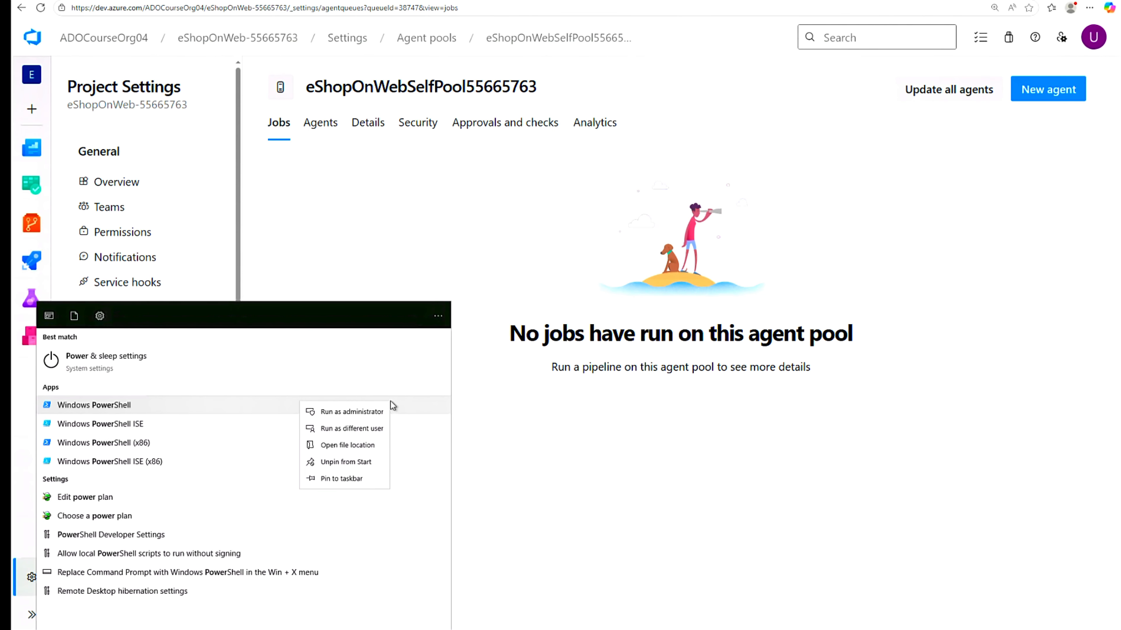
pyautogui.click(362, 413)
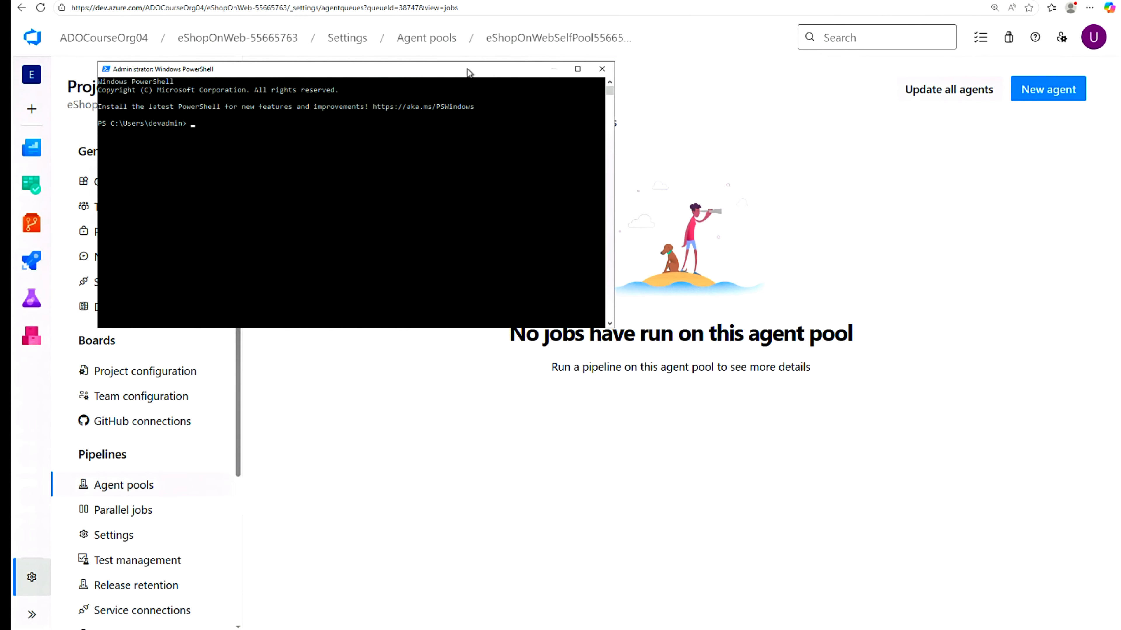
pyautogui.scroll(2, 468, 72)
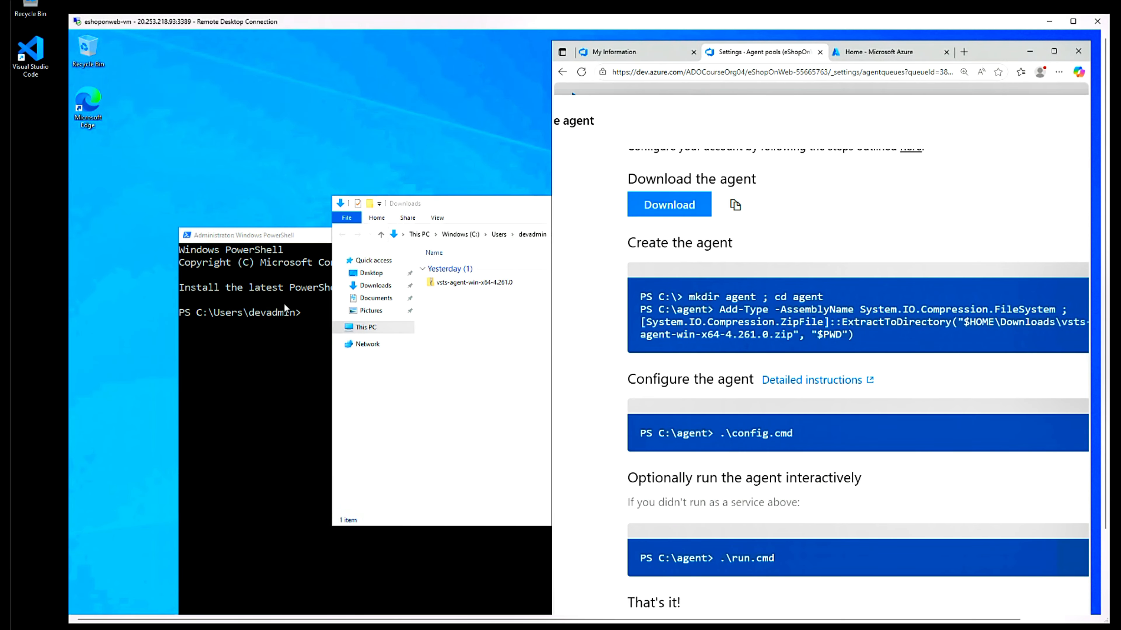
# - In PowerShell, go to C:\ and run 'mkdir agent ; cd agent' copied from the setup page
pyautogui.click(301, 320)
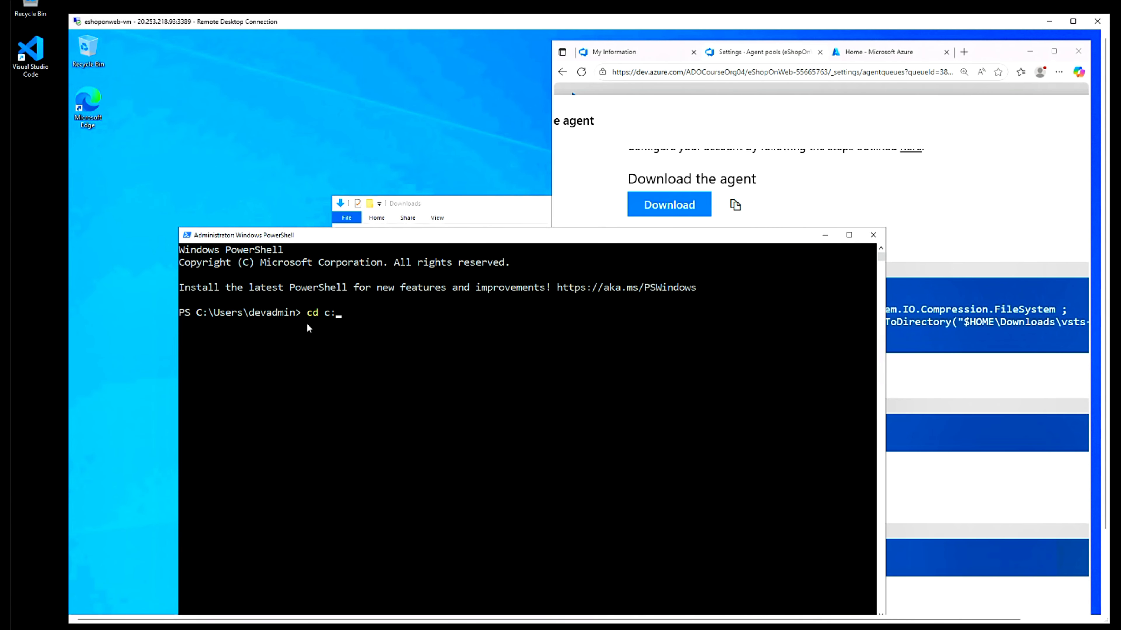
pyautogui.write('cd c:\\')
pyautogui.press('Return')
pyautogui.click(916, 204)
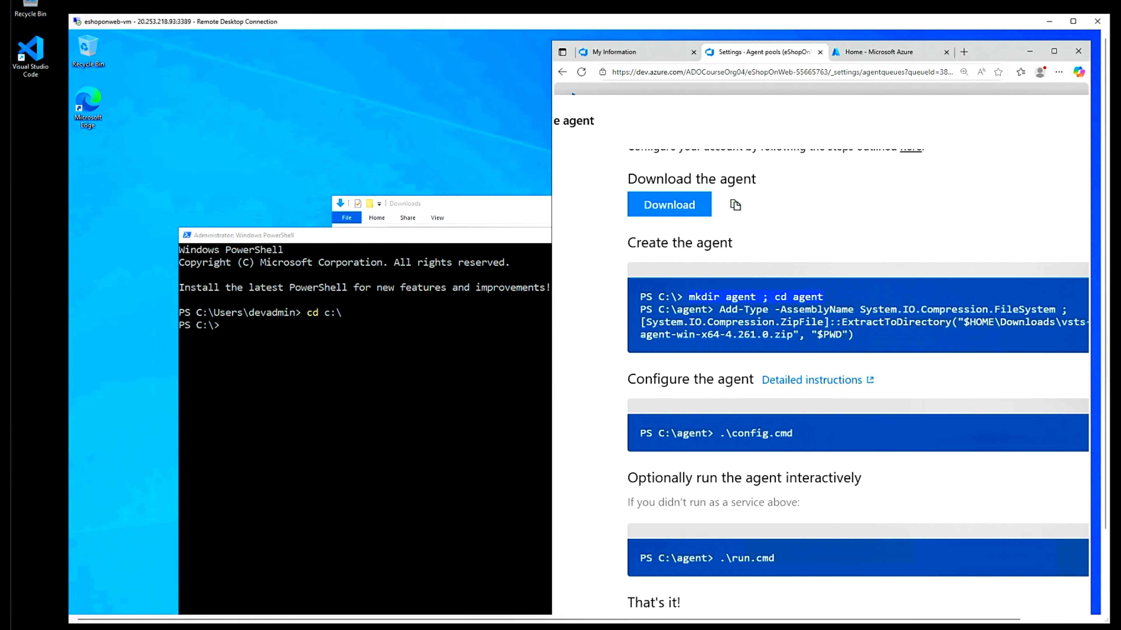
pyautogui.rightClick(693, 302)
pyautogui.click(715, 308)
pyautogui.click(457, 326)
pyautogui.hotkey('ctrl', 'v')
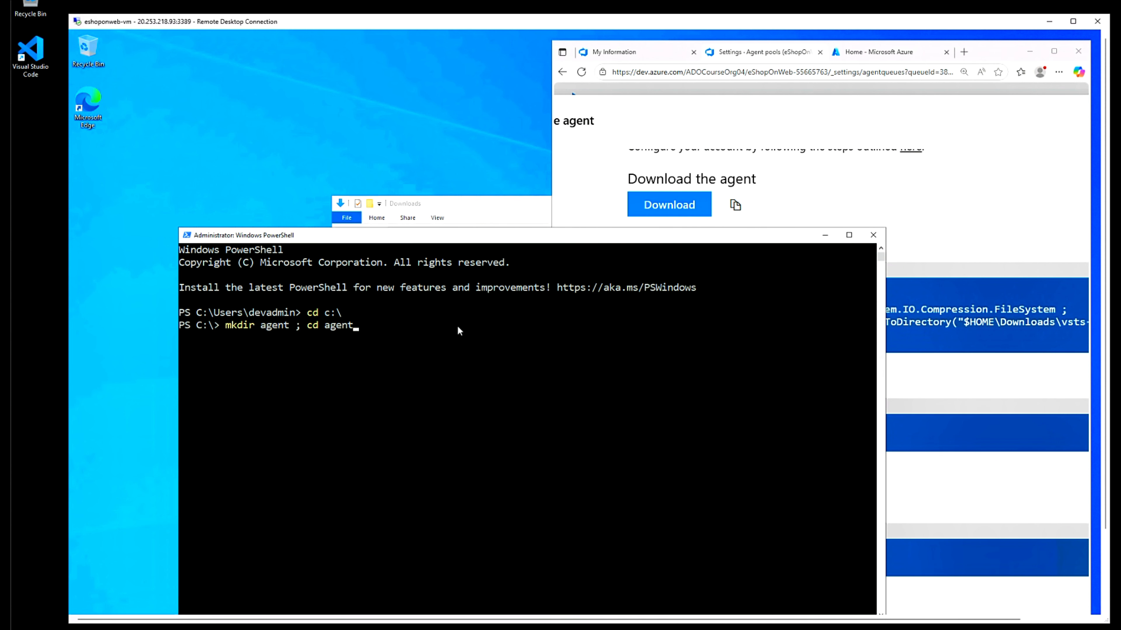
pyautogui.press('Return')
# - Paste and run the Add-Type ExtractToDirectory command to unpack the agent zip into C:\agent
pyautogui.click(856, 315)
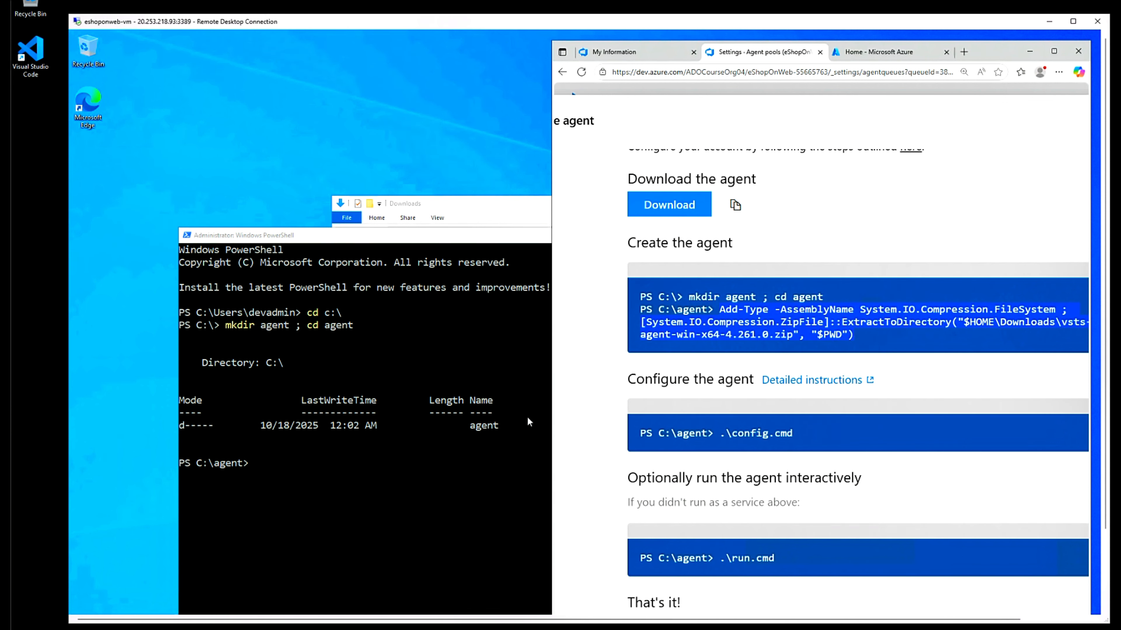
pyautogui.click(406, 484)
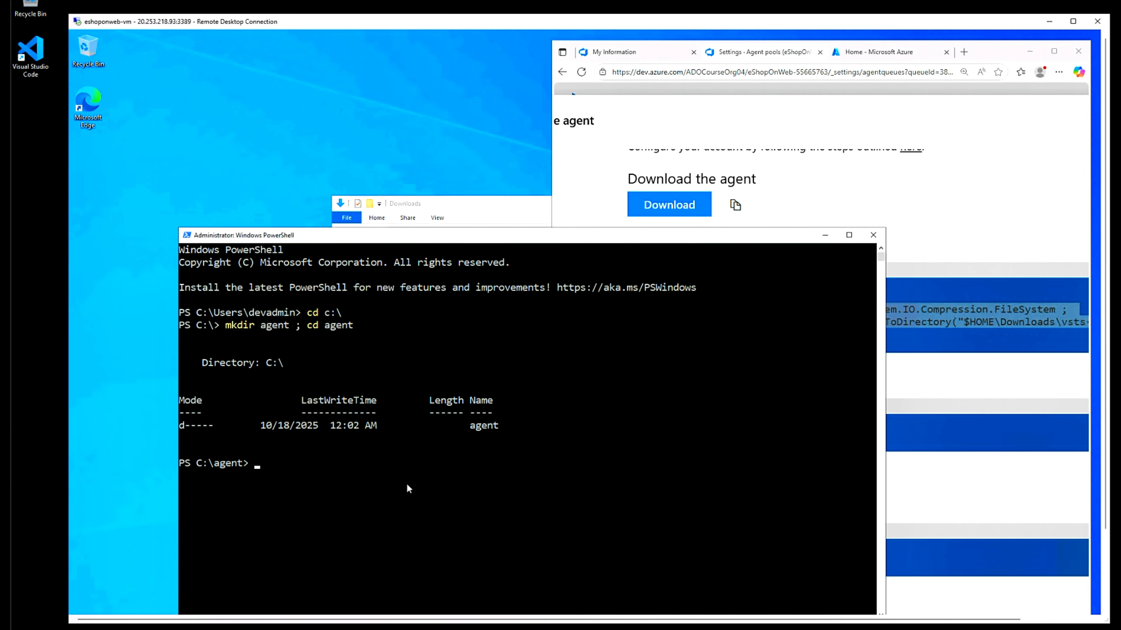
pyautogui.rightClick(406, 483)
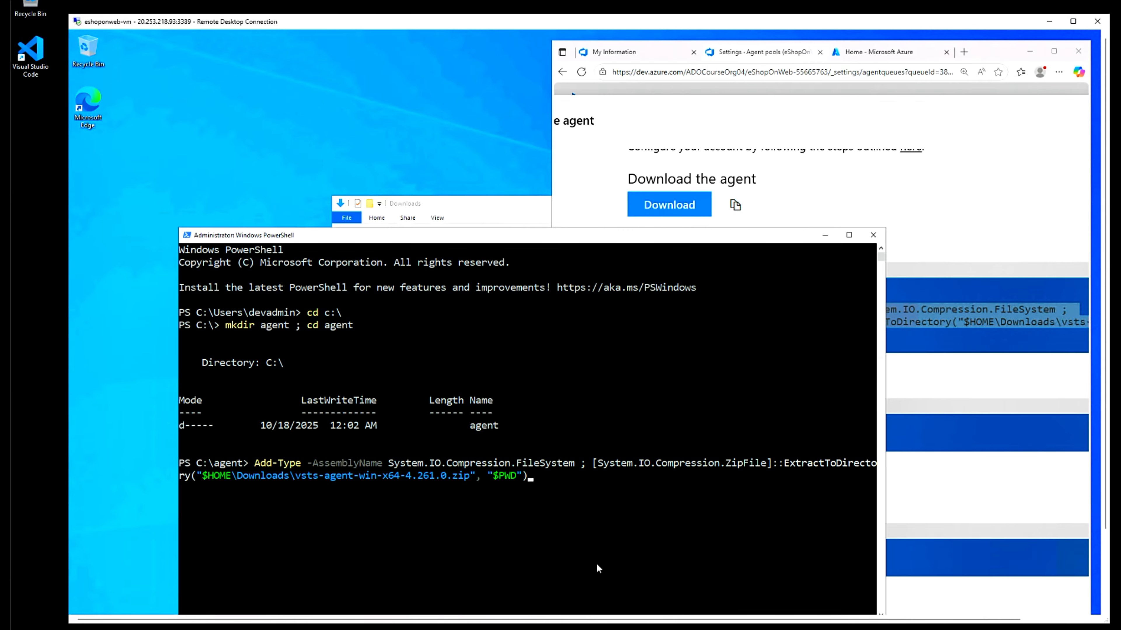
pyautogui.press('Return')
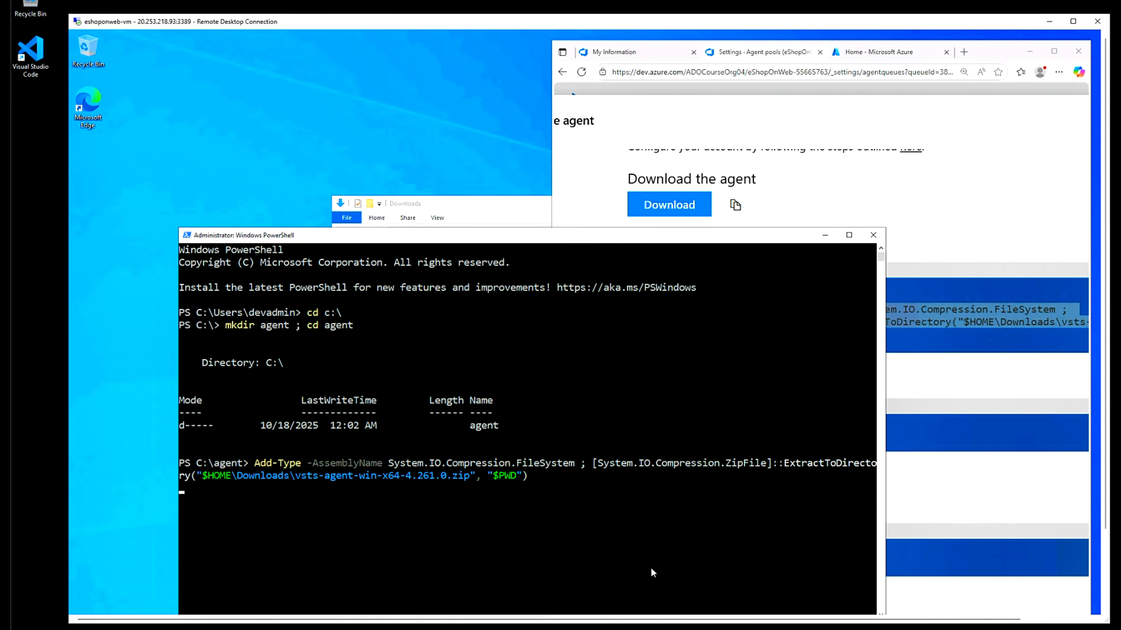
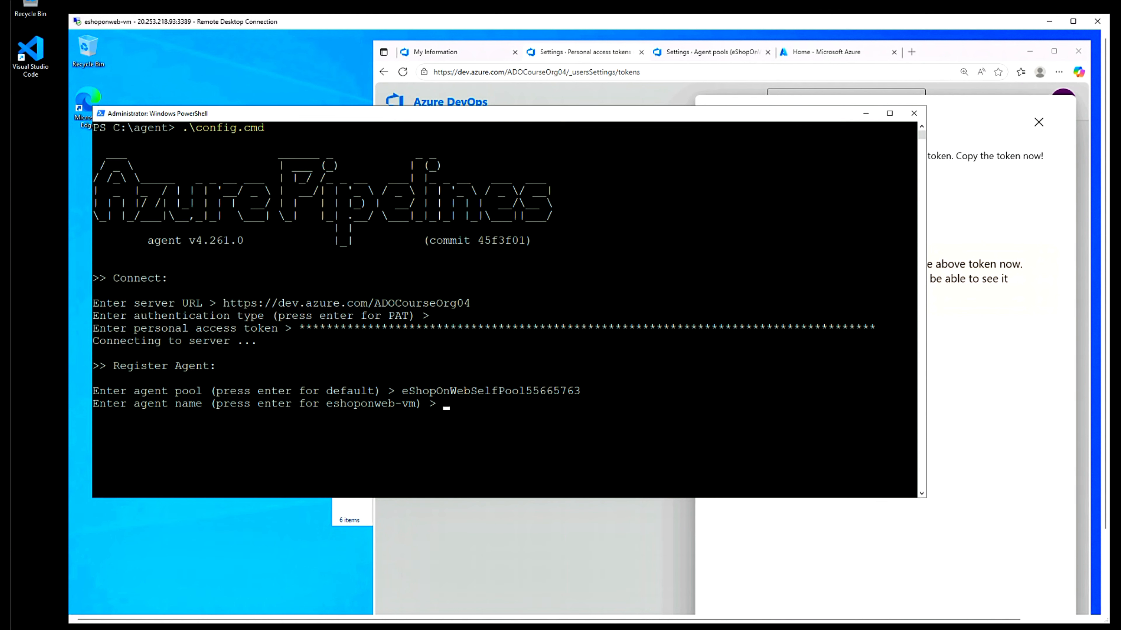
# - Name the agent eShopOnWebSelfAgent, replace the existing agent, and keep the default work folder
pyautogui.write('eShopOnWebSelfAgent')
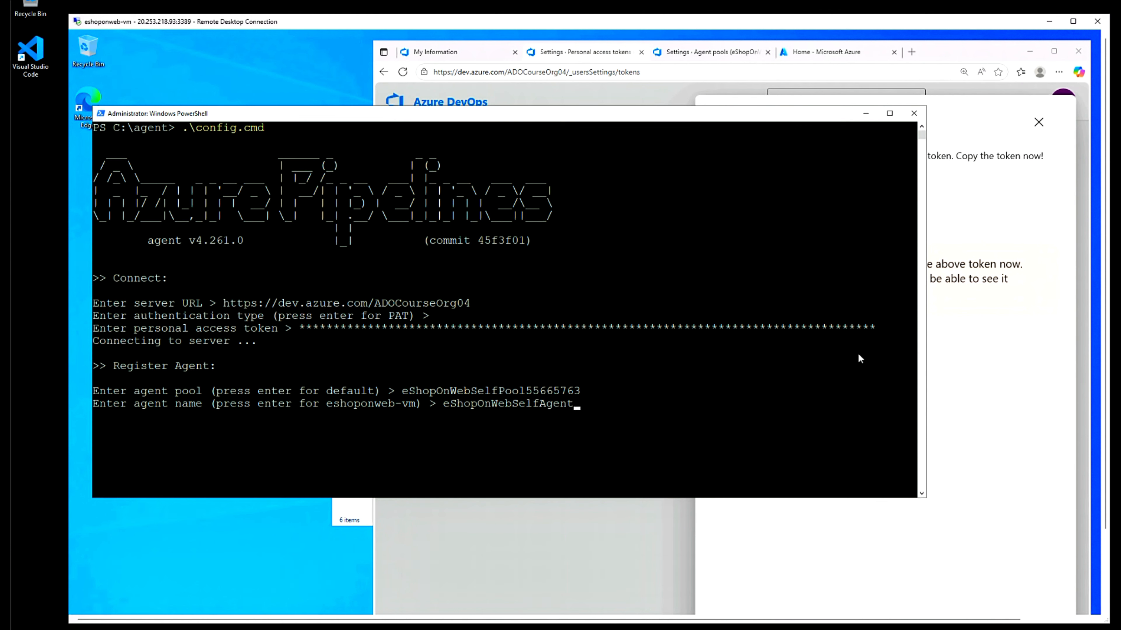
pyautogui.press('Return')
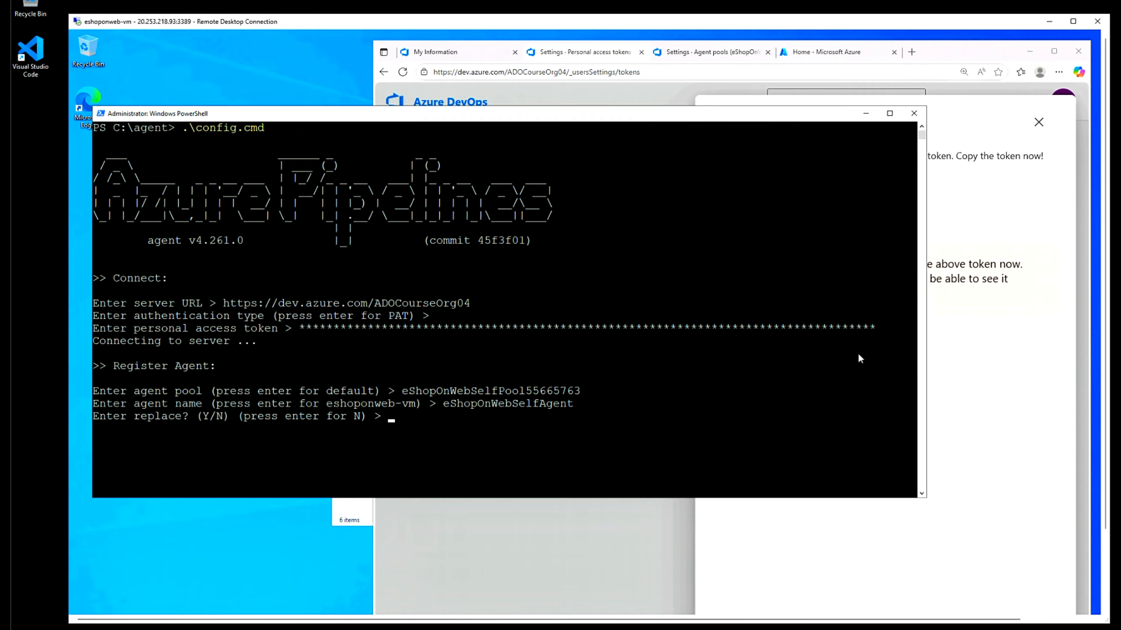
pyautogui.write('Y')
pyautogui.press('Return')
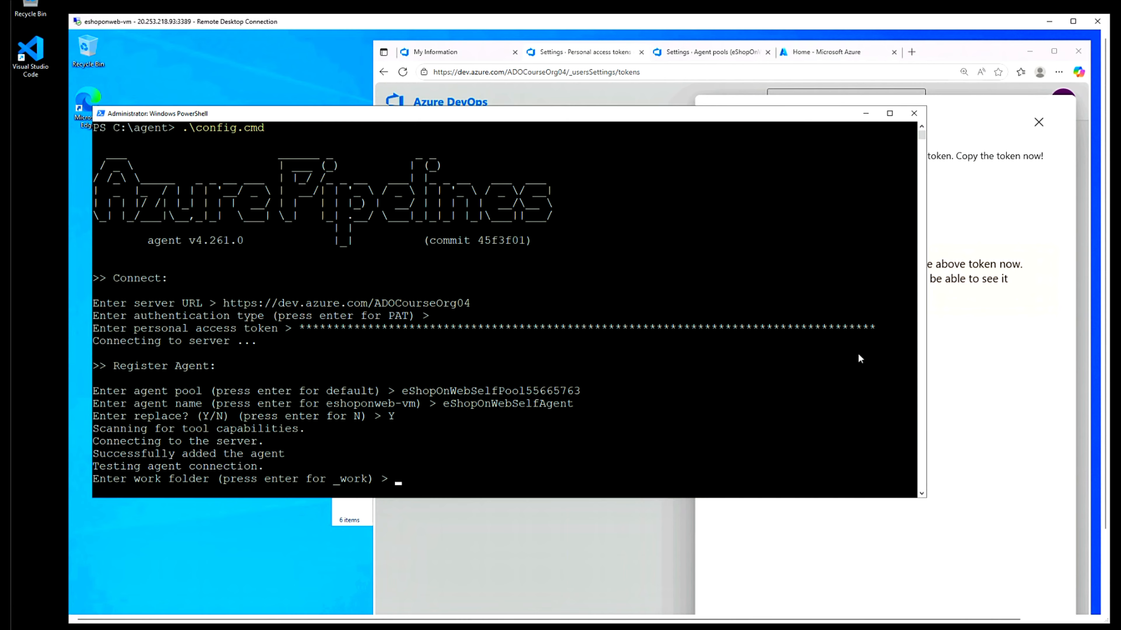
pyautogui.press('Return')
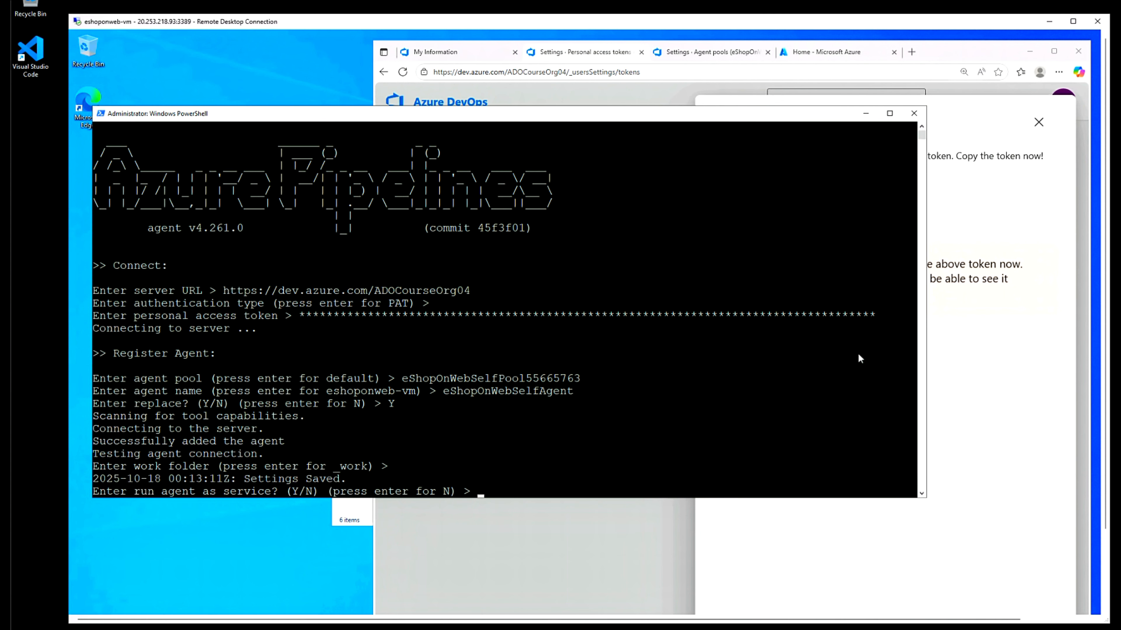
# - Run the agent as a service with unrestricted SID type under NT AUTHORITY\SYSTEM and start it
pyautogui.write('Y')
pyautogui.press('Return')
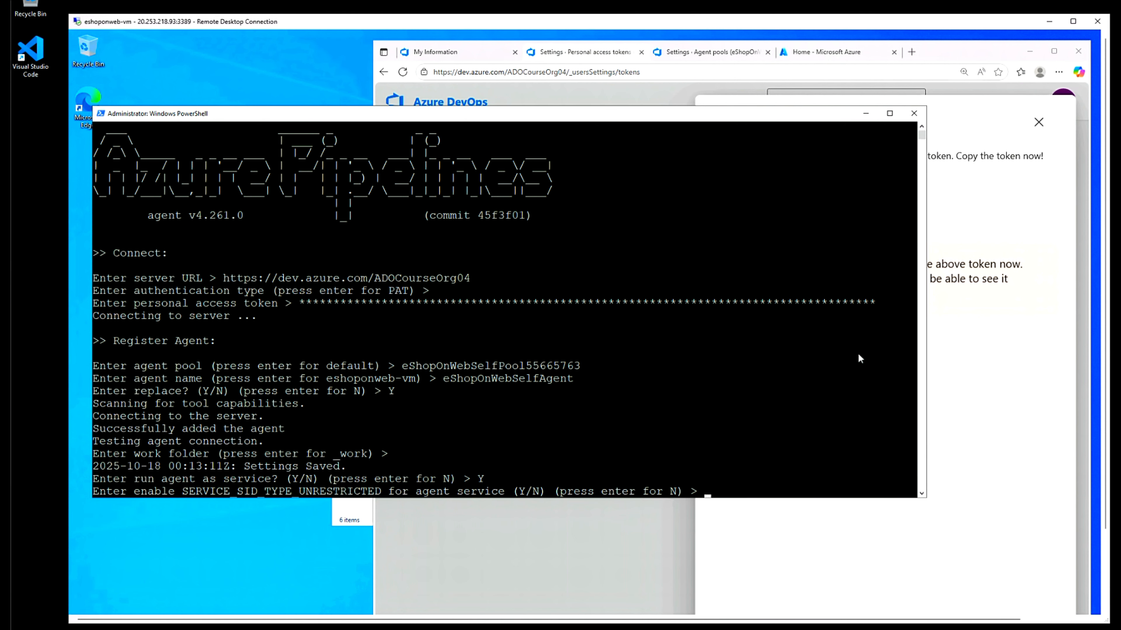
pyautogui.write('Y')
pyautogui.press('Return')
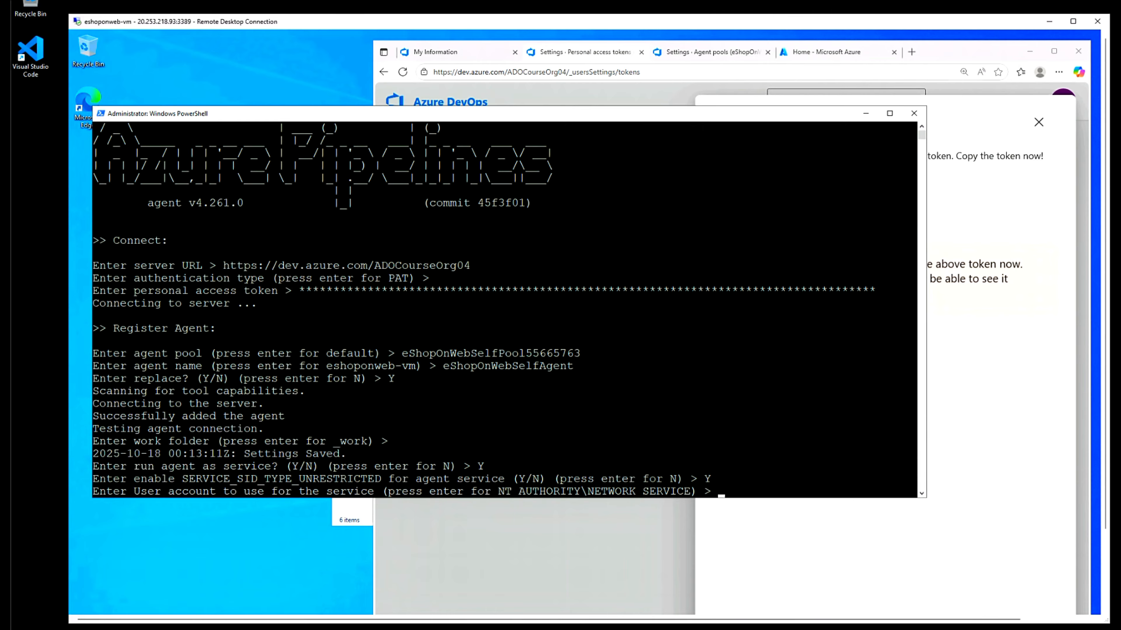
pyautogui.write('NT AUTHORITY\\SYSTEM')
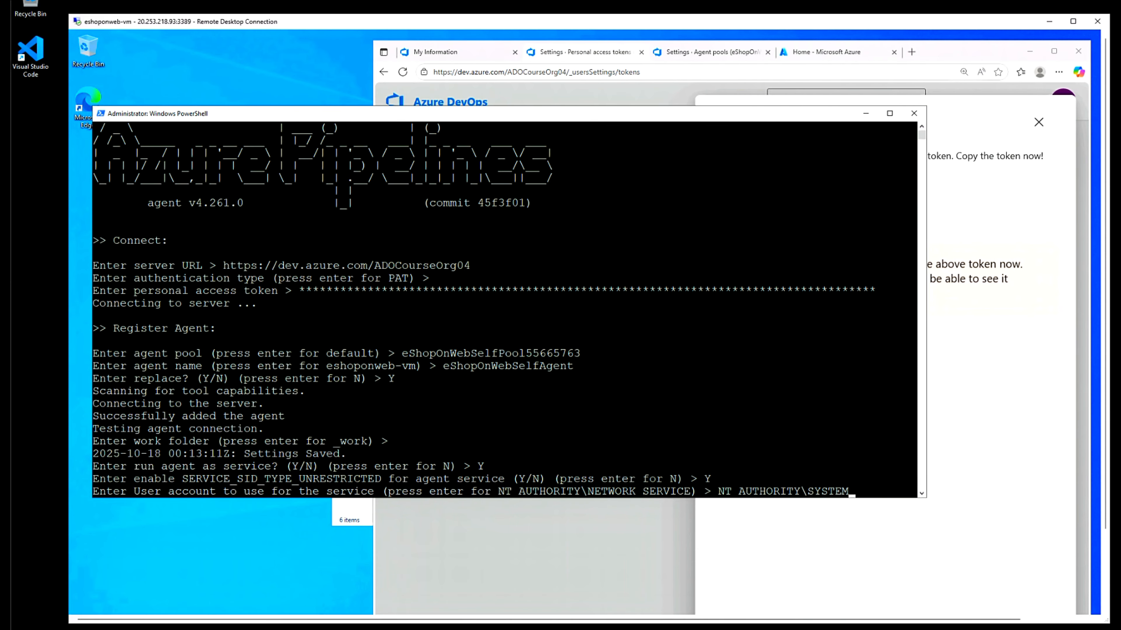
pyautogui.press('Return')
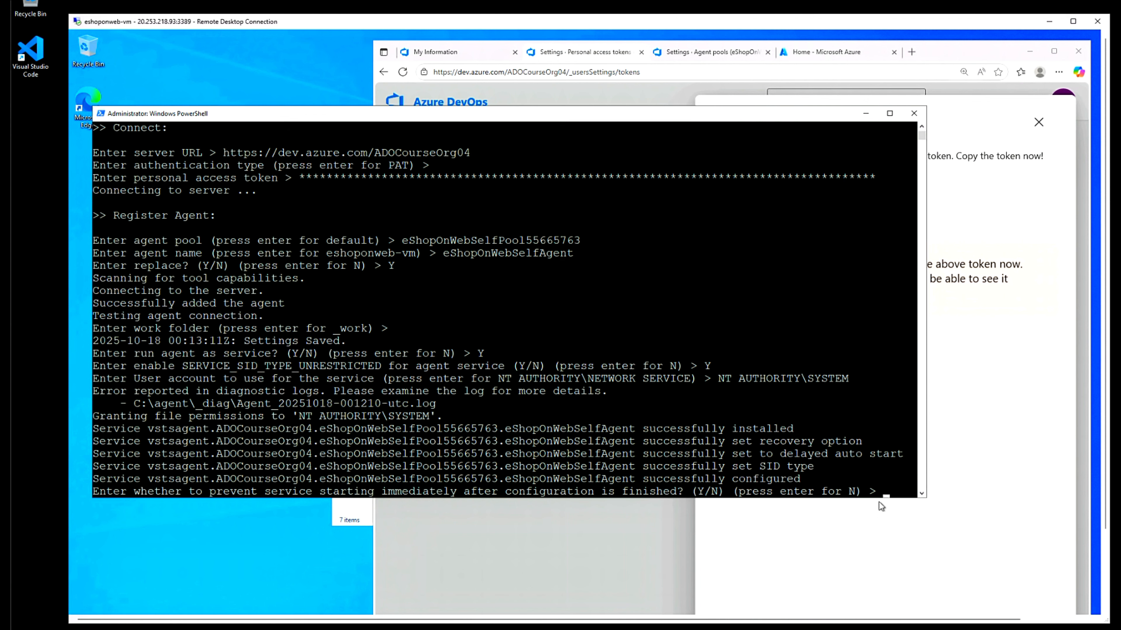
pyautogui.click(891, 482)
pyautogui.press('Escape')
pyautogui.click(907, 491)
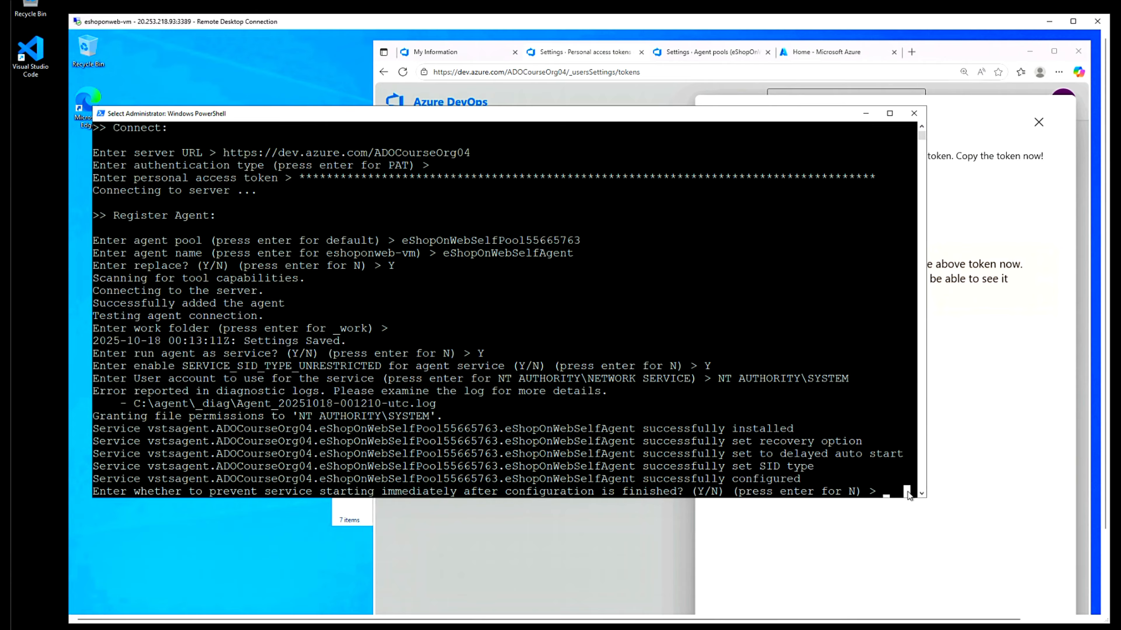
pyautogui.press('Escape')
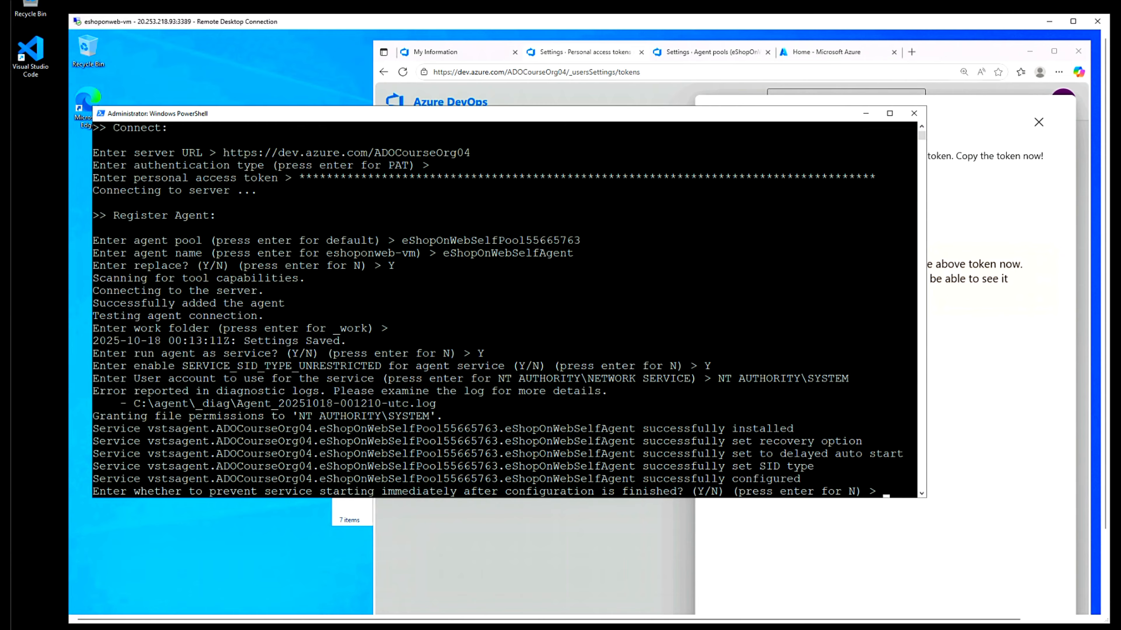
pyautogui.press('Return')
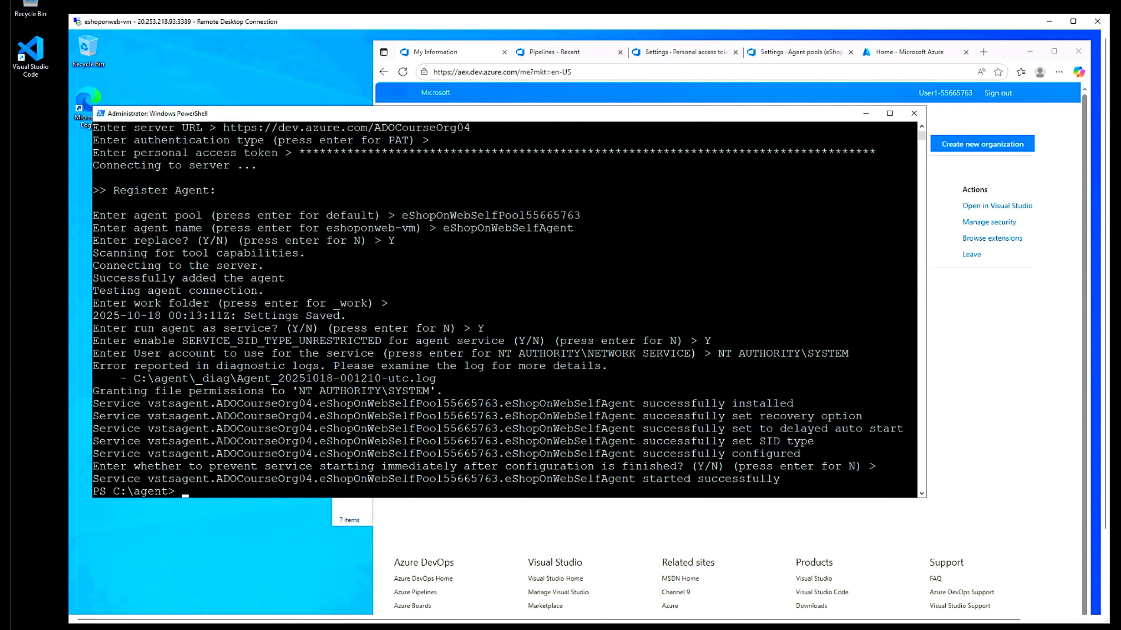
# - Confirm eShopOnWebSelfAgent shows Online and Idle in the pool's Agents list, then start a blank tab
pyautogui.click(780, 55)
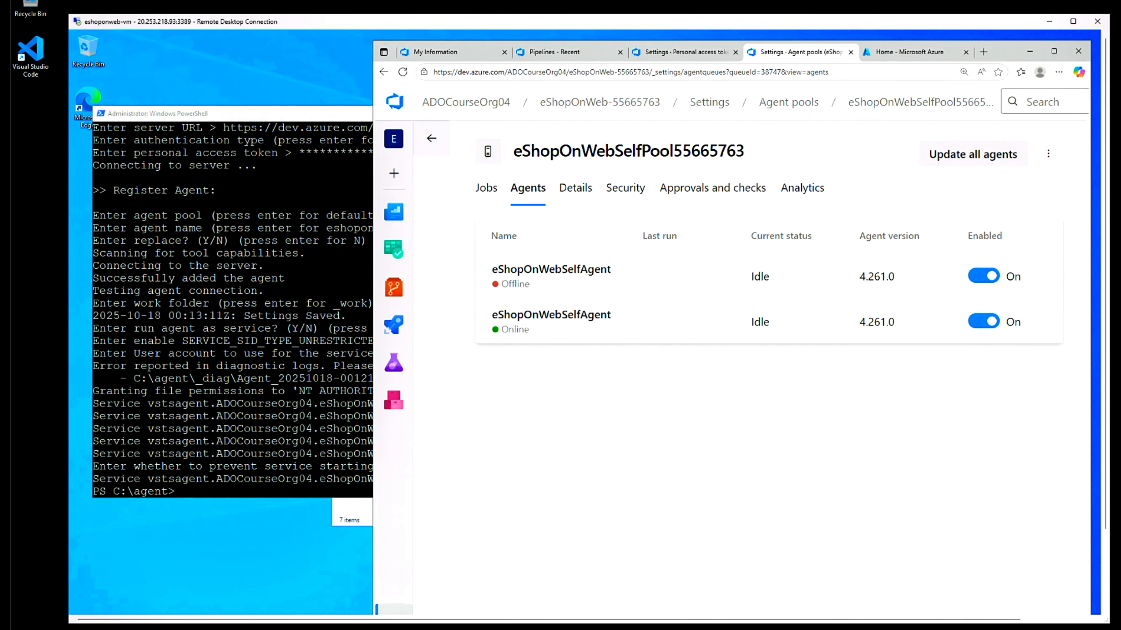
pyautogui.hotkey('ctrl', 't')
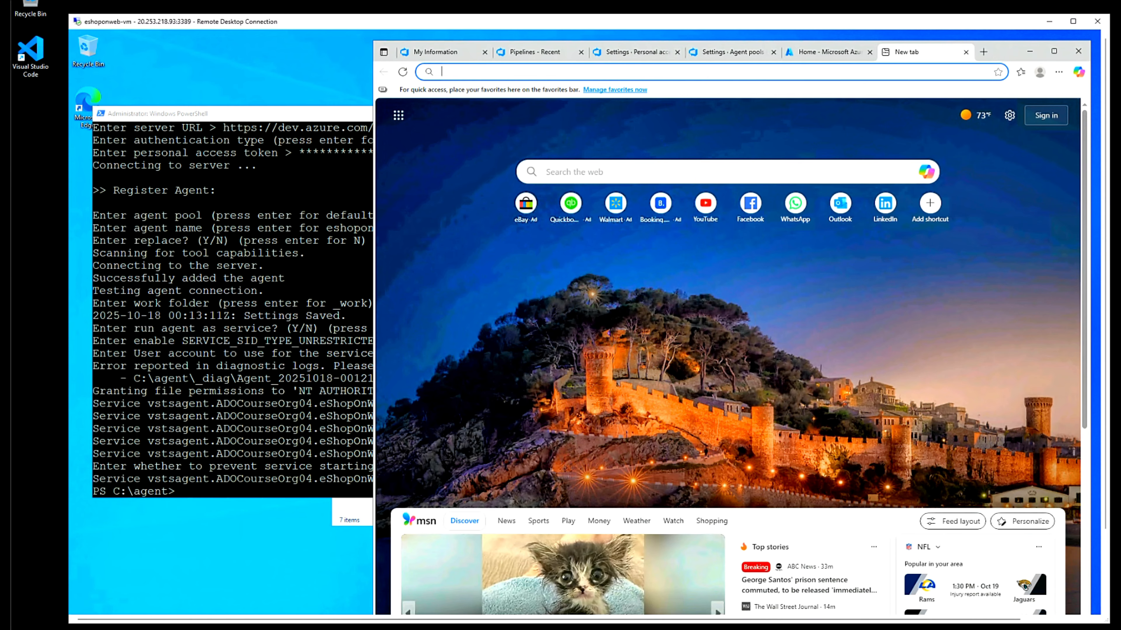
# - Download the Latest MSI (64-bit) from the Azure CLI install page and install Azure CLI 2.78.0
pyautogui.write('https://learn.microsoft.com/en-us/cli/azure/install-azure-cli-windows?tabs=azure-cli&pivots=msi#install-or-update')
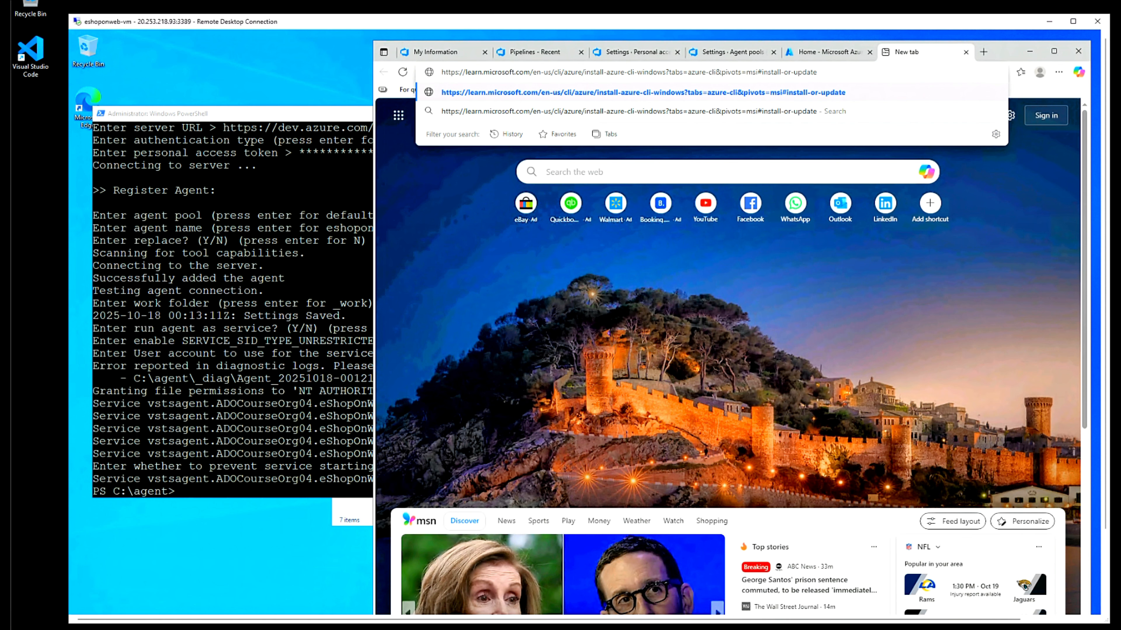
pyautogui.press('Return')
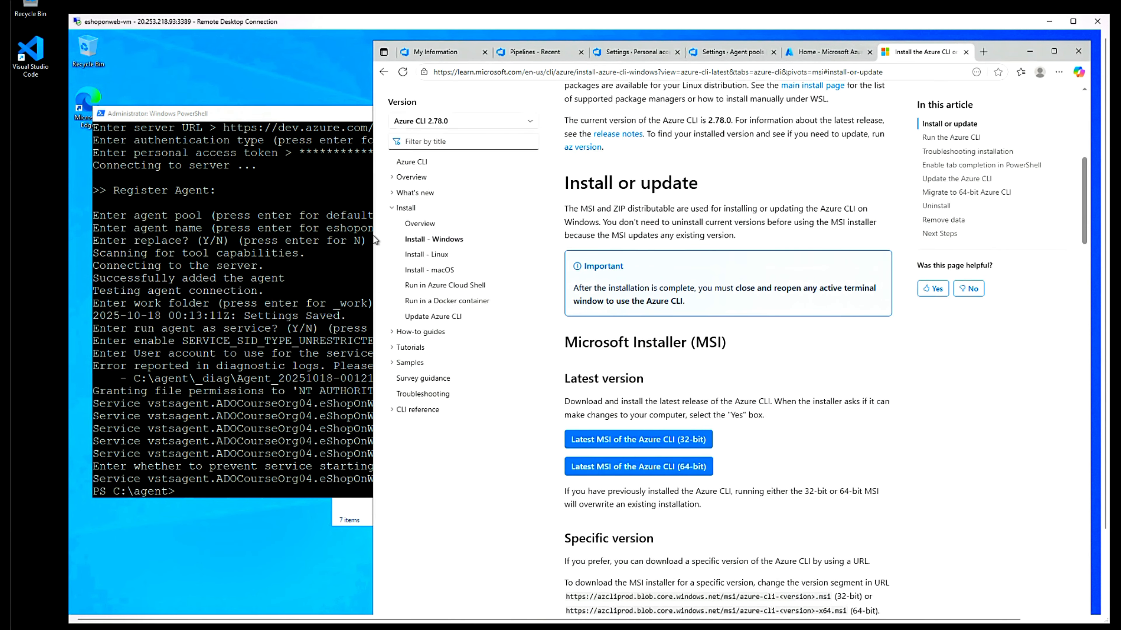
pyautogui.moveTo(369, 236); pyautogui.dragTo(261, 250)
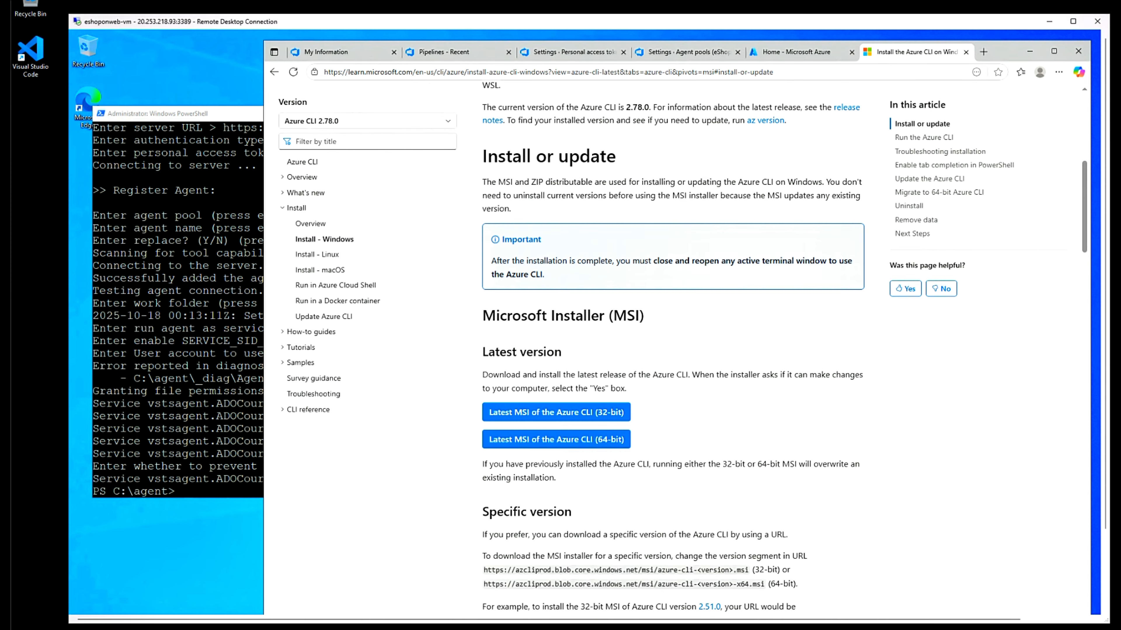
pyautogui.click(608, 440)
pyautogui.click(890, 124)
pyautogui.click(588, 420)
pyautogui.click(669, 443)
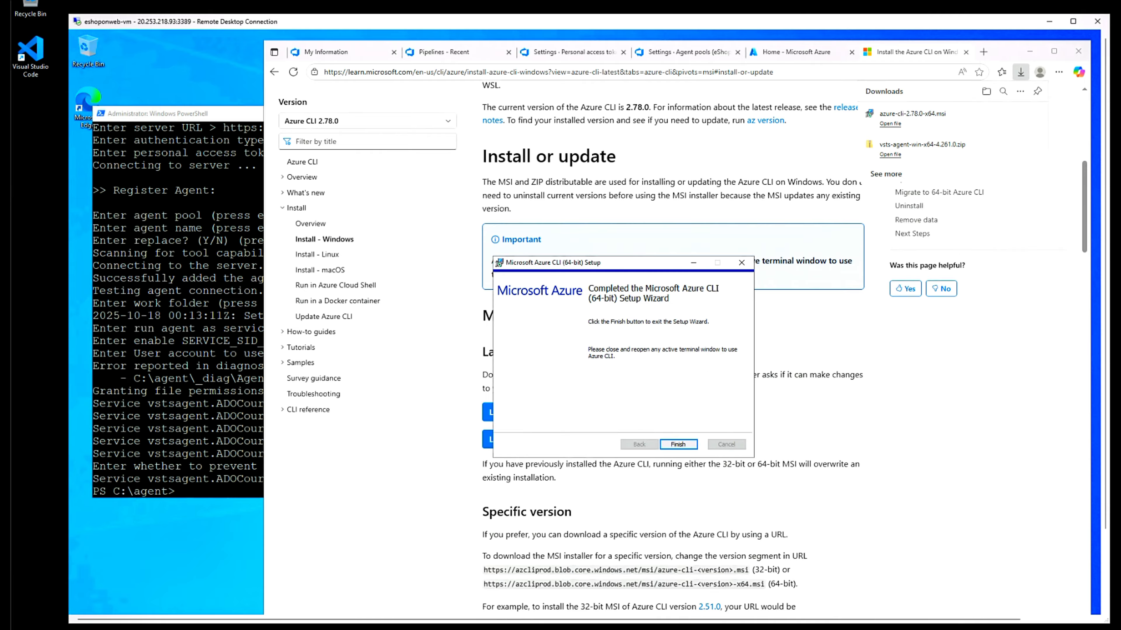
pyautogui.click(682, 445)
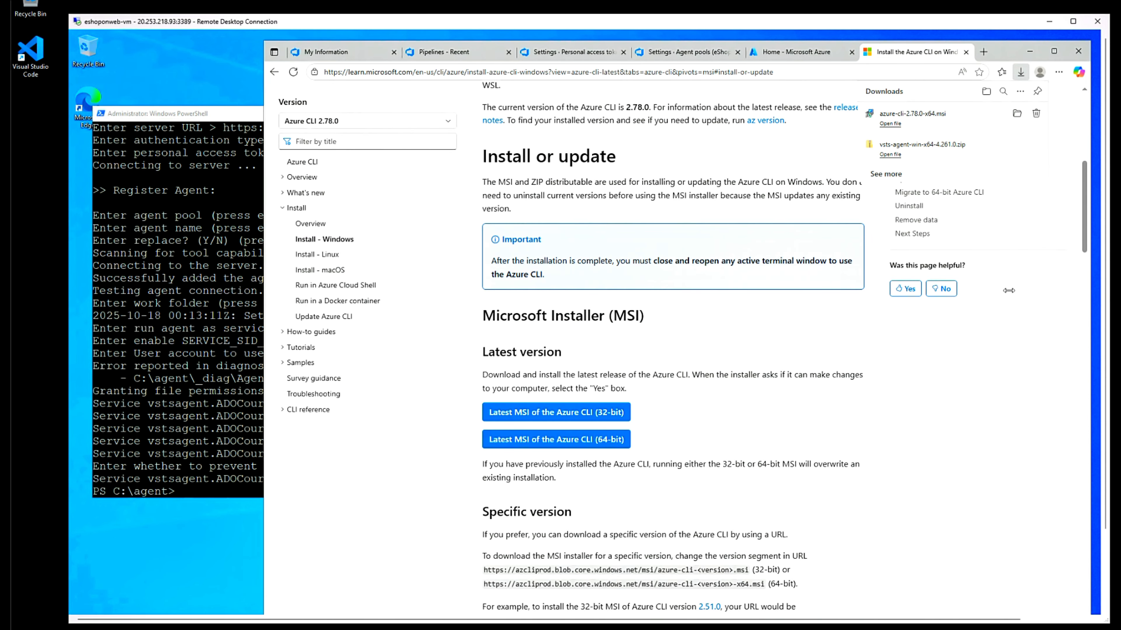
pyautogui.click(983, 52)
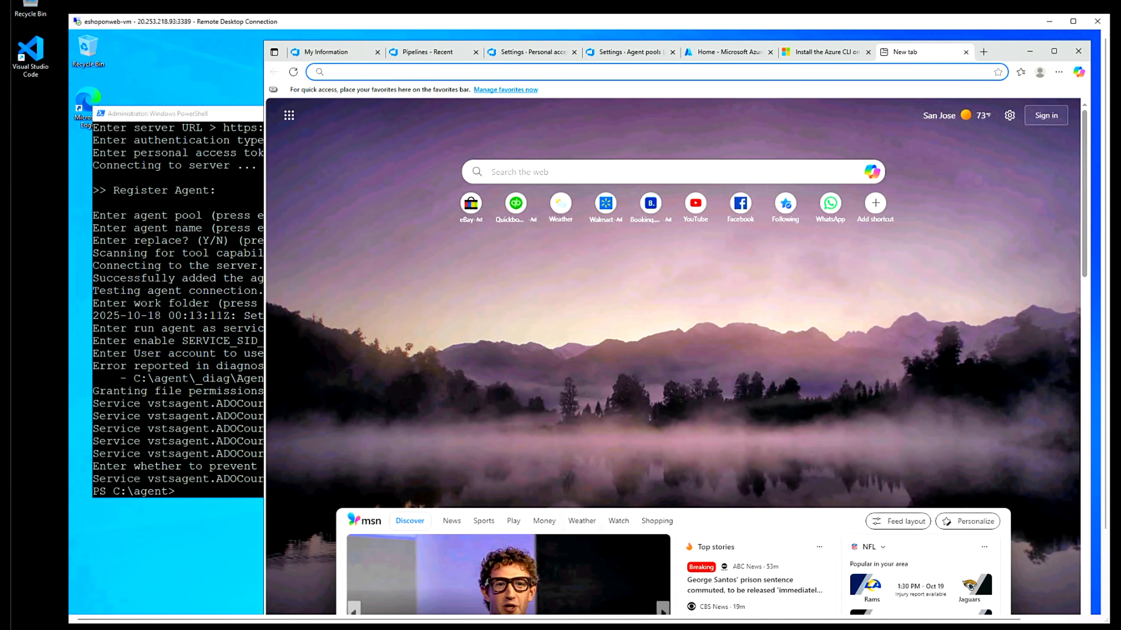
# - Download and install .NET SDK 8.0.403 from its installer address
pyautogui.write('https://dotnet.microsoft.com/en-us/download/dotnet/thank-you/sdk-8.0.403-windows-x64-installer')
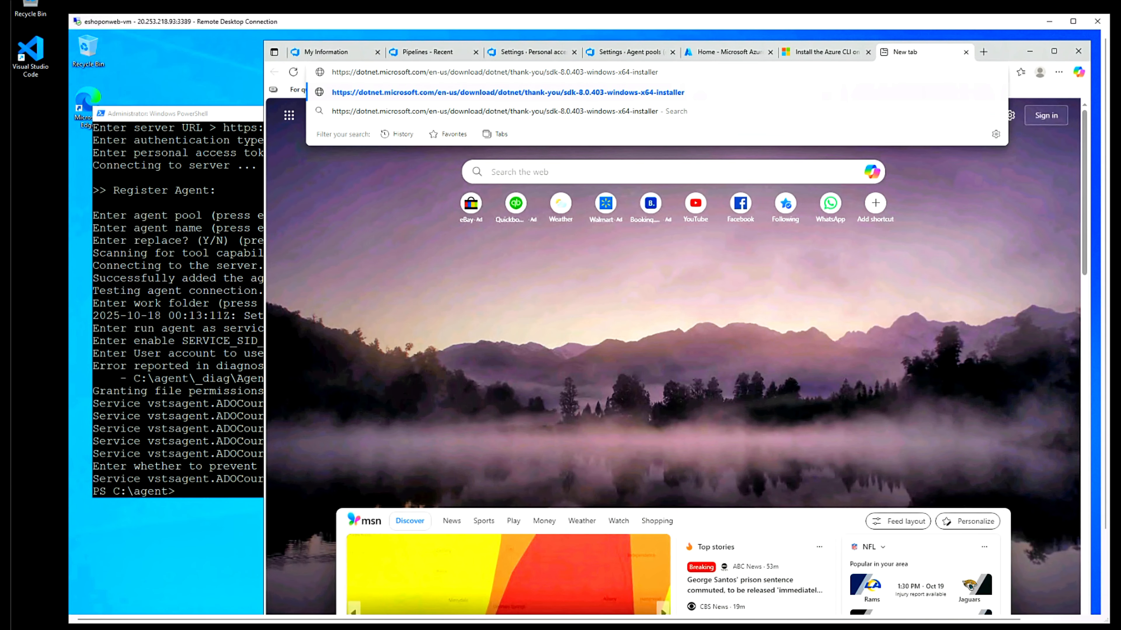
pyautogui.press('Return')
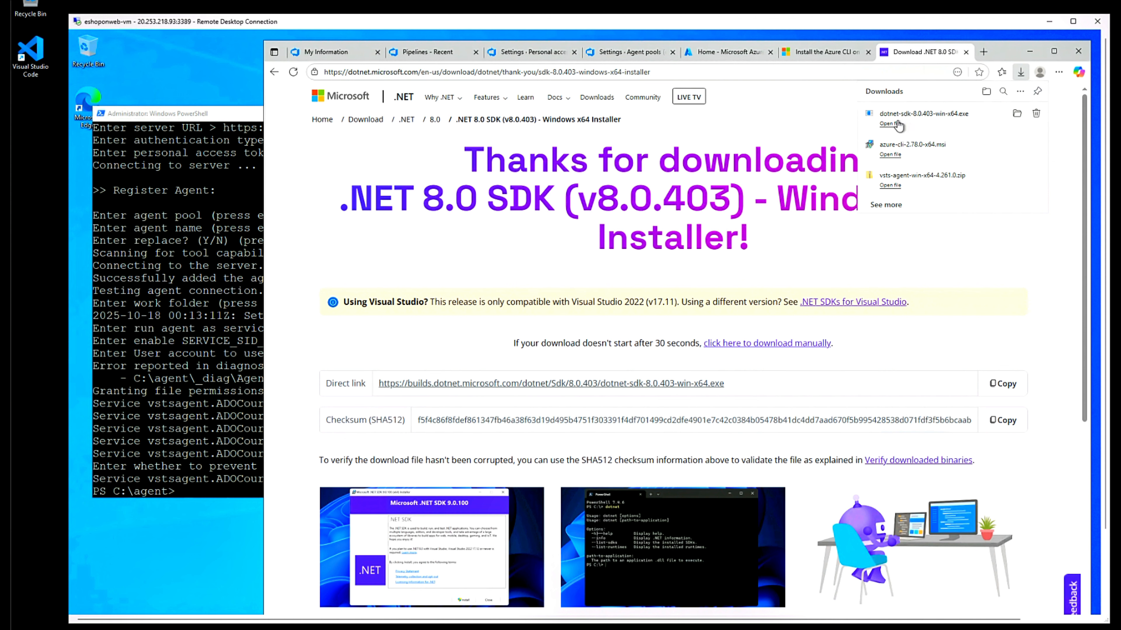
pyautogui.click(897, 123)
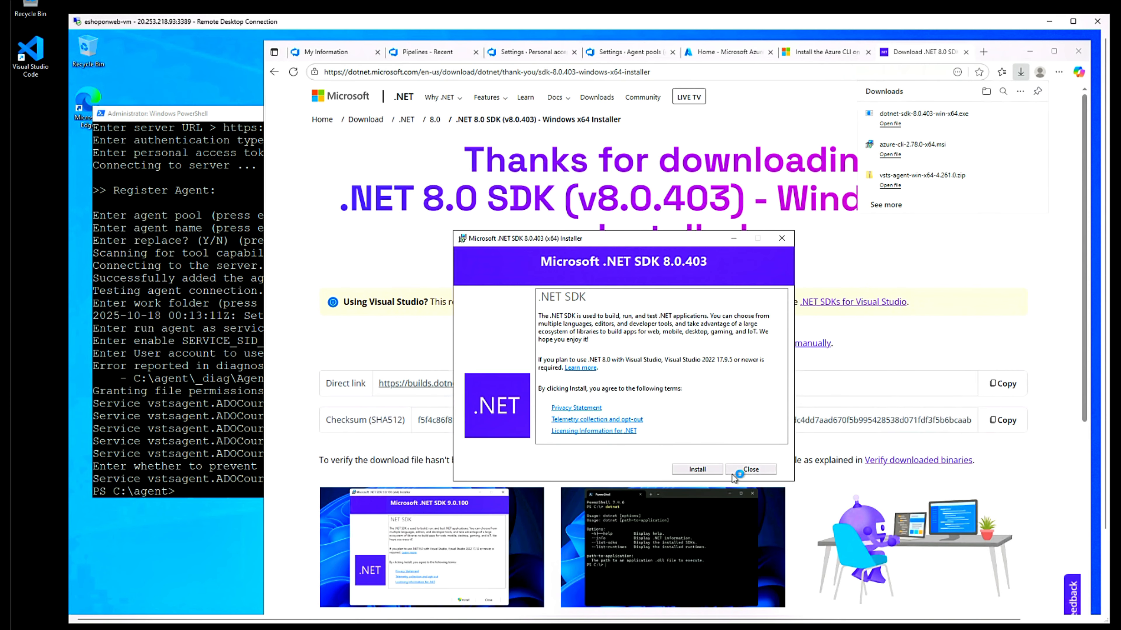
pyautogui.click(704, 470)
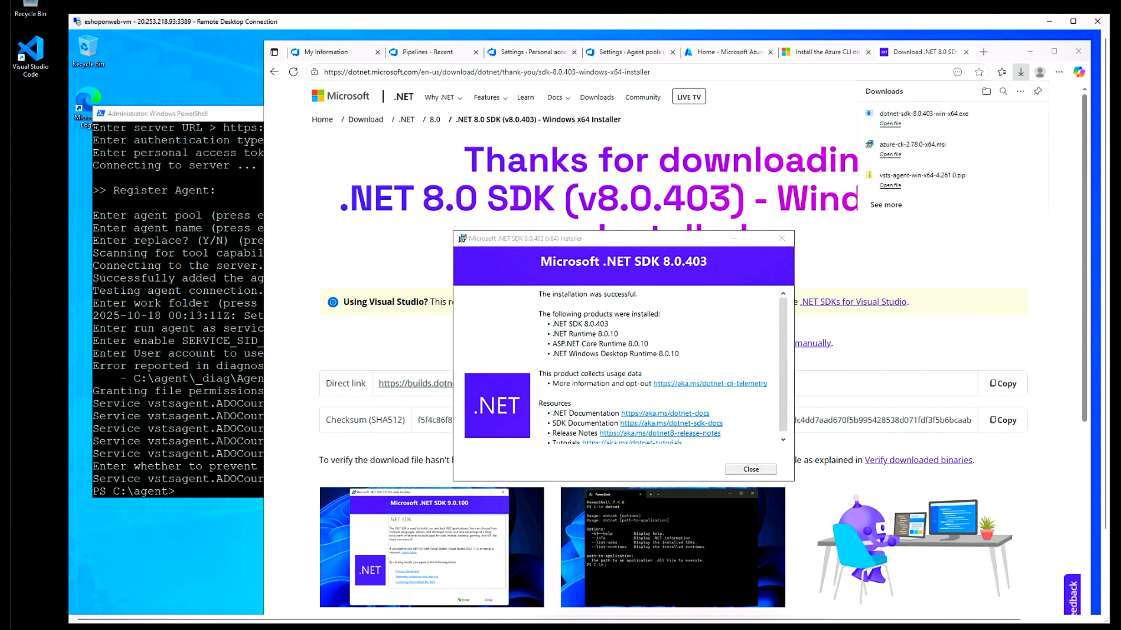
pyautogui.click(750, 470)
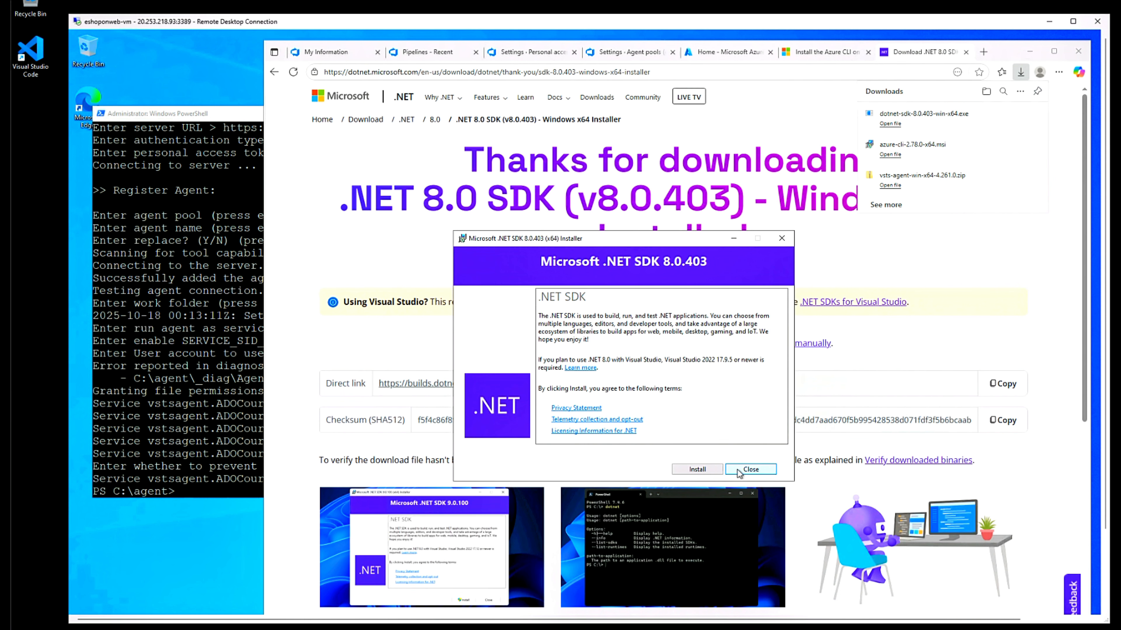
pyautogui.click(750, 469)
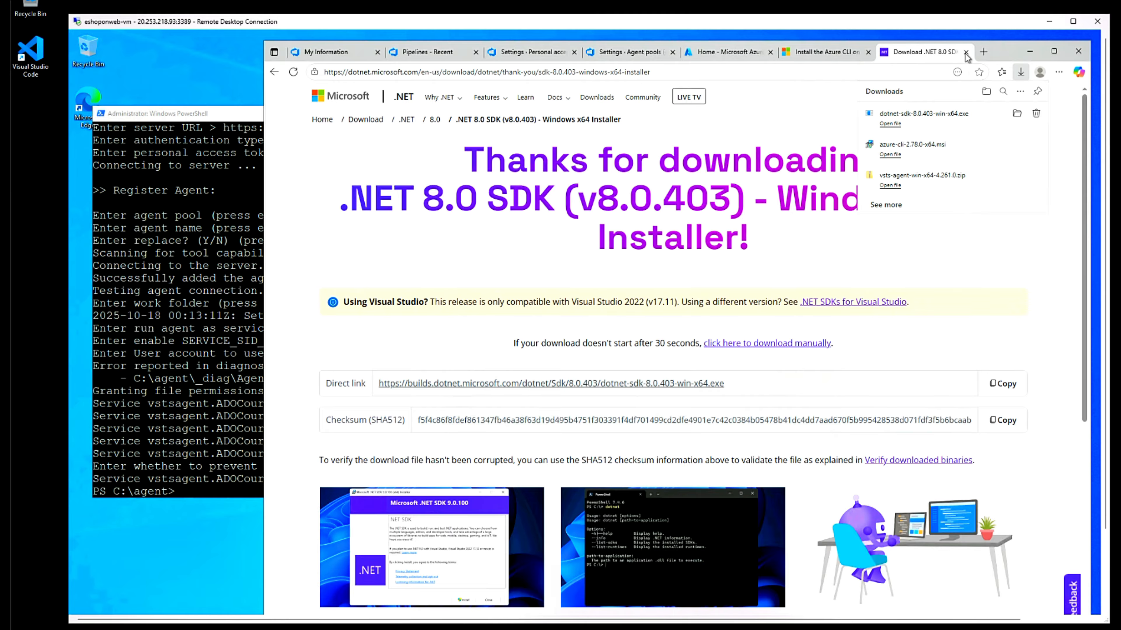
# - Close the .NET 8.0 SDK download and Azure CLI install tabs
pyautogui.click(902, 56)
pyautogui.middleClick(901, 56)
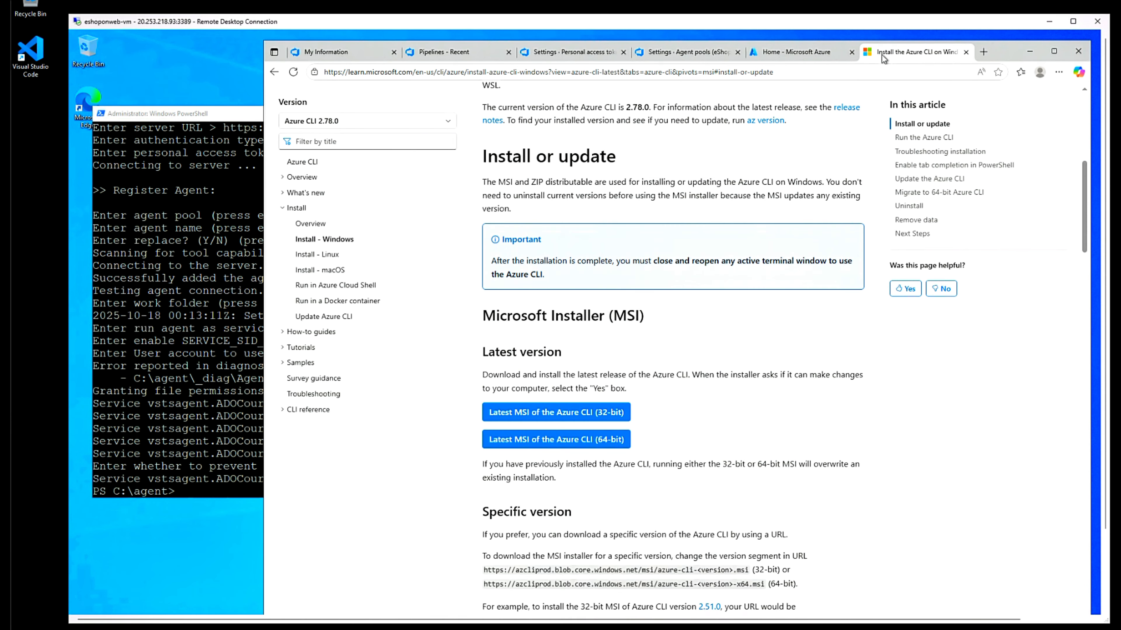
pyautogui.click(965, 53)
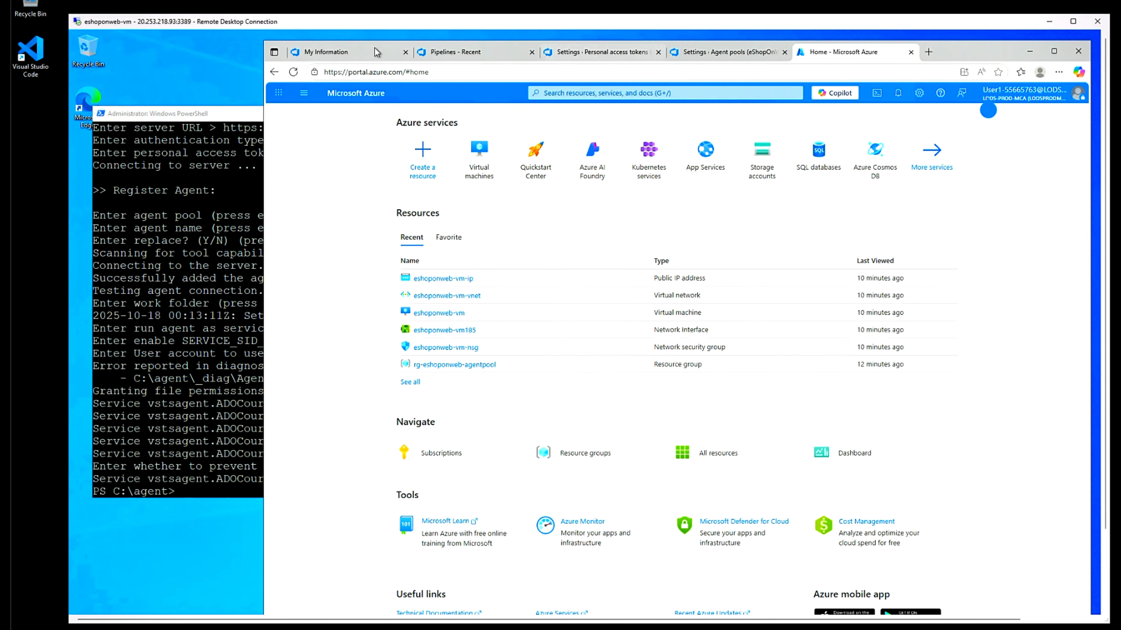
# - Create a new pipeline from Azure Repos Git repo eShopOnWeb using an existing YAML file
pyautogui.click(459, 58)
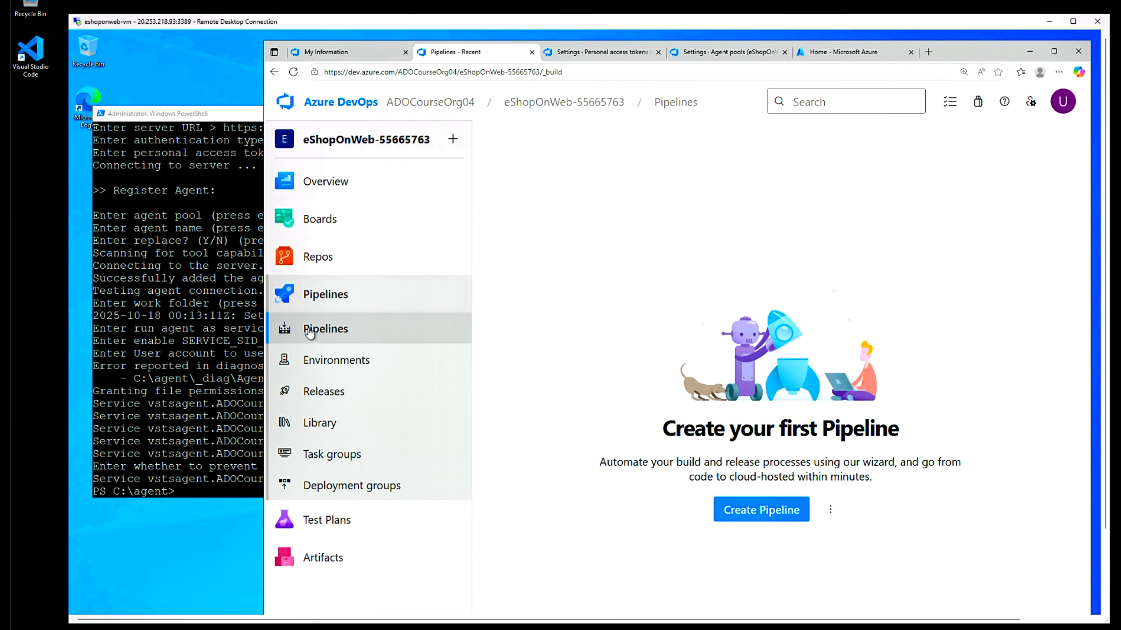
pyautogui.click(324, 297)
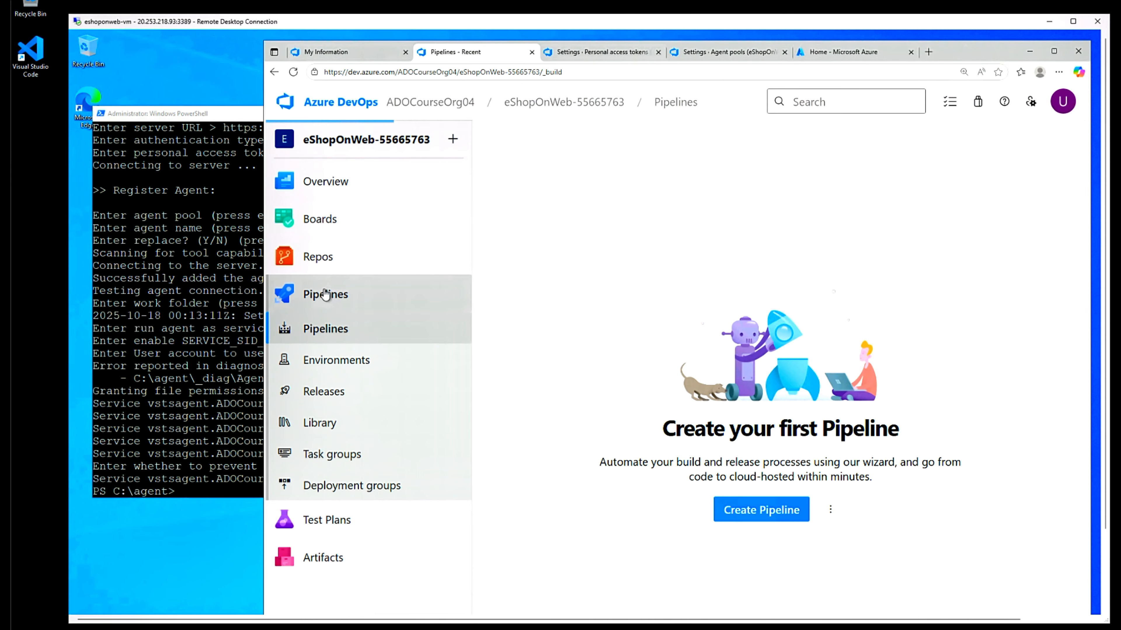
pyautogui.click(750, 513)
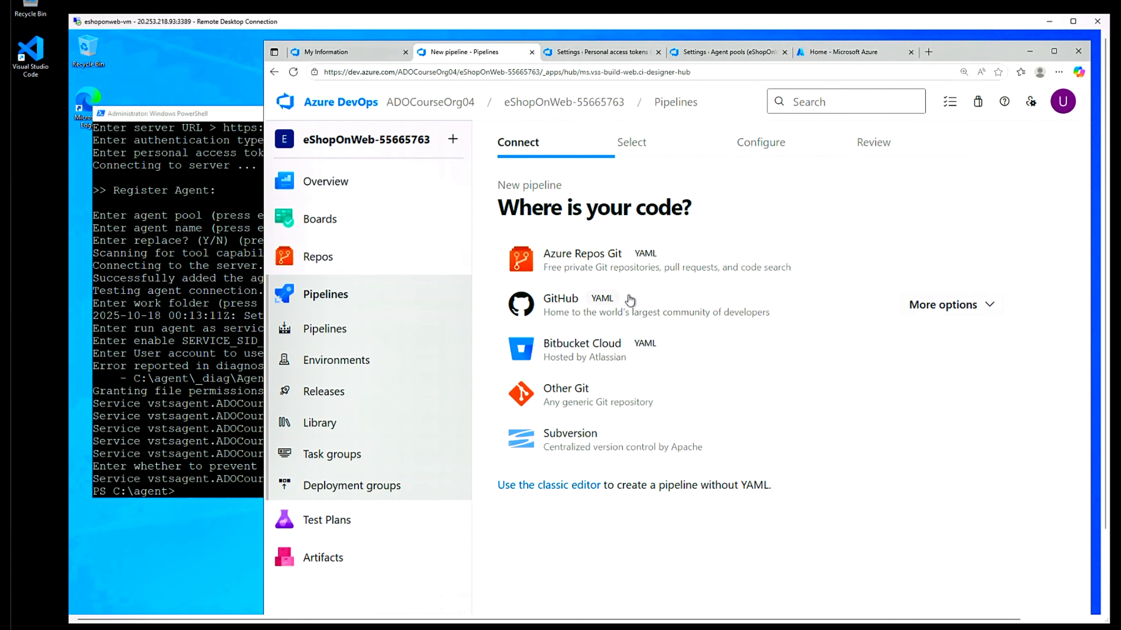
pyautogui.click(597, 259)
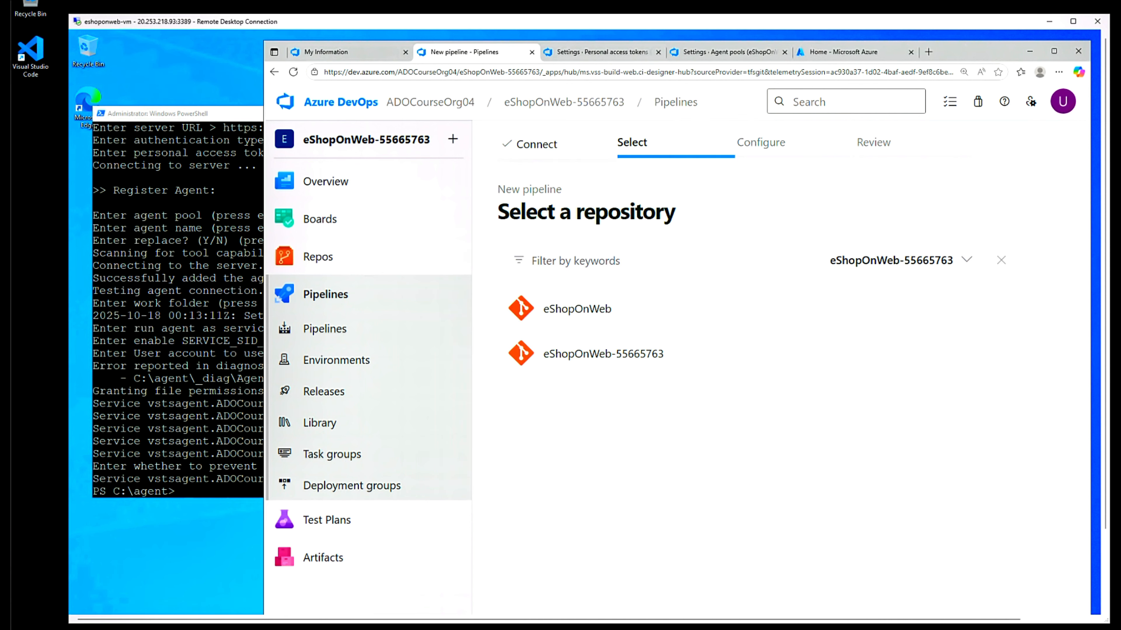
pyautogui.click(584, 308)
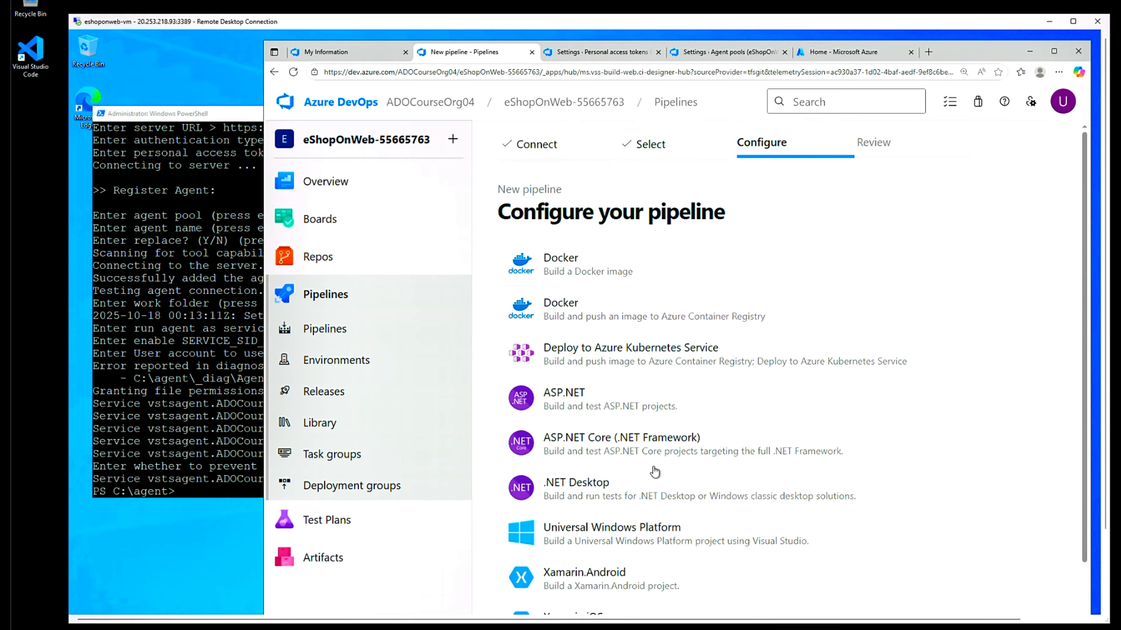
pyautogui.scroll(-3, 655, 481)
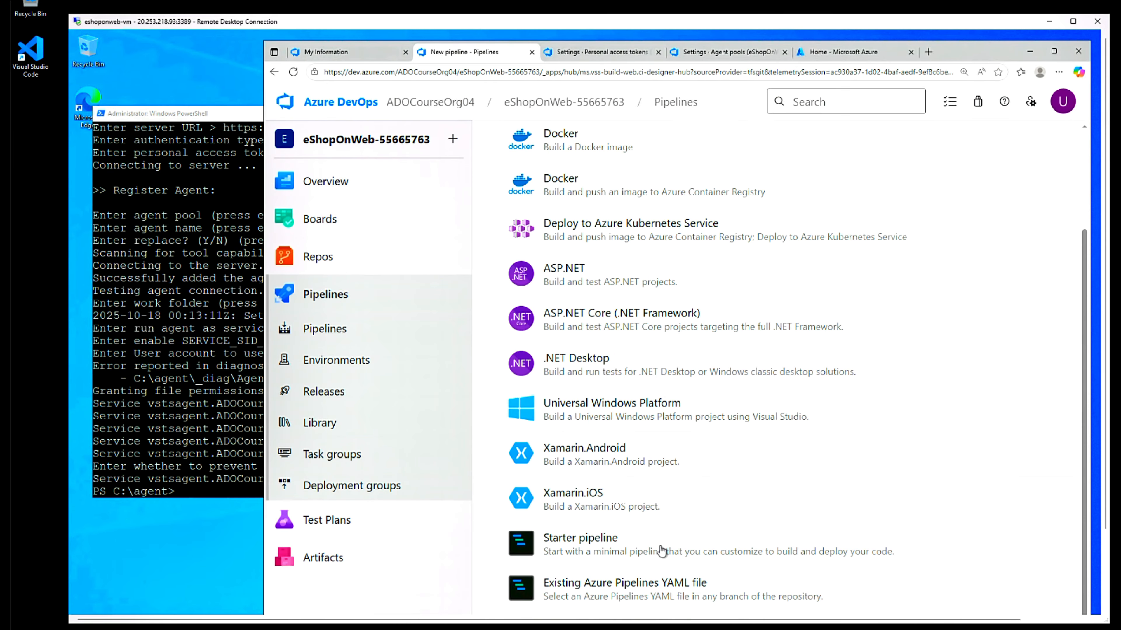
pyautogui.click(627, 590)
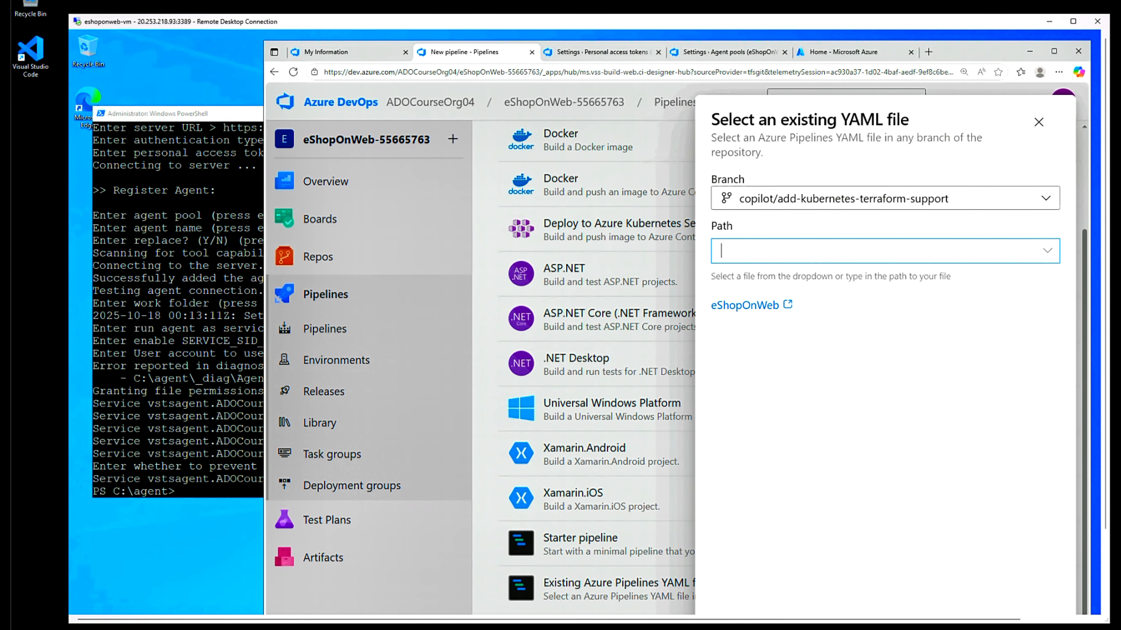
# - Choose /.ado/eshoponweb-ci-pr.yml as the pipeline's YAML file path
pyautogui.write('/.ado/eshoponweb-ci-pr.yml')
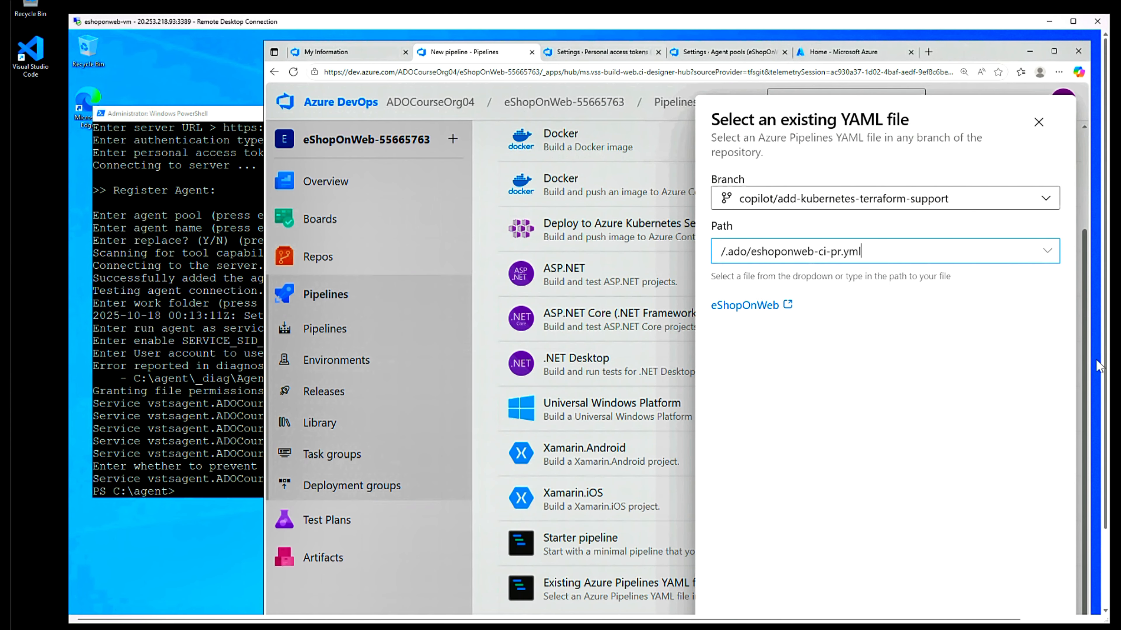
pyautogui.moveTo(1104, 361); pyautogui.dragTo(1115, 502)
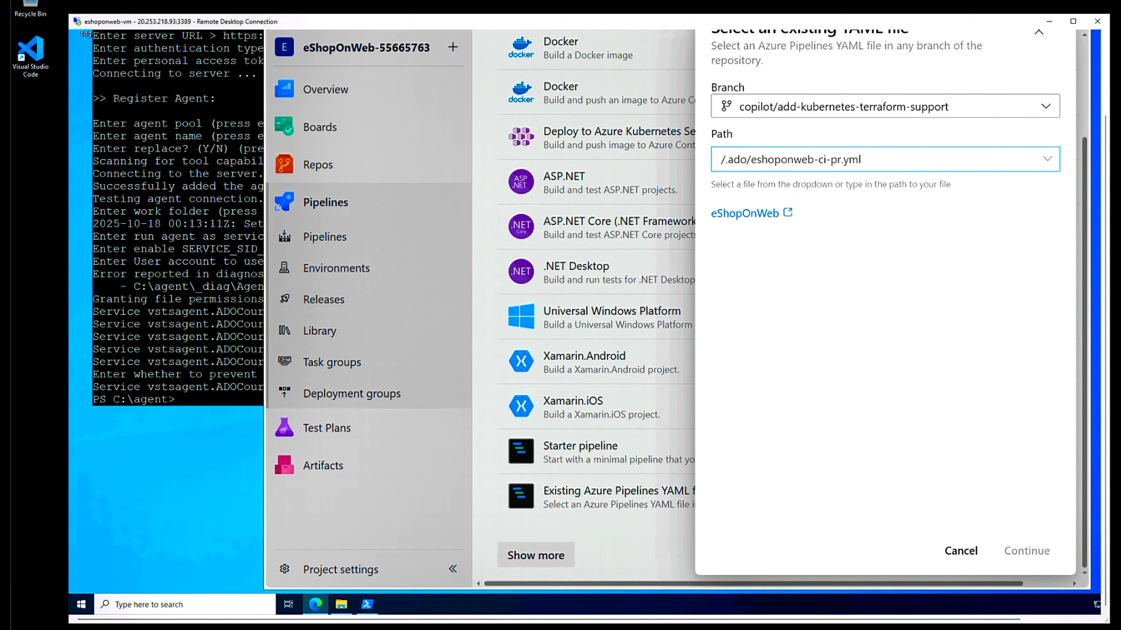
pyautogui.click(1017, 557)
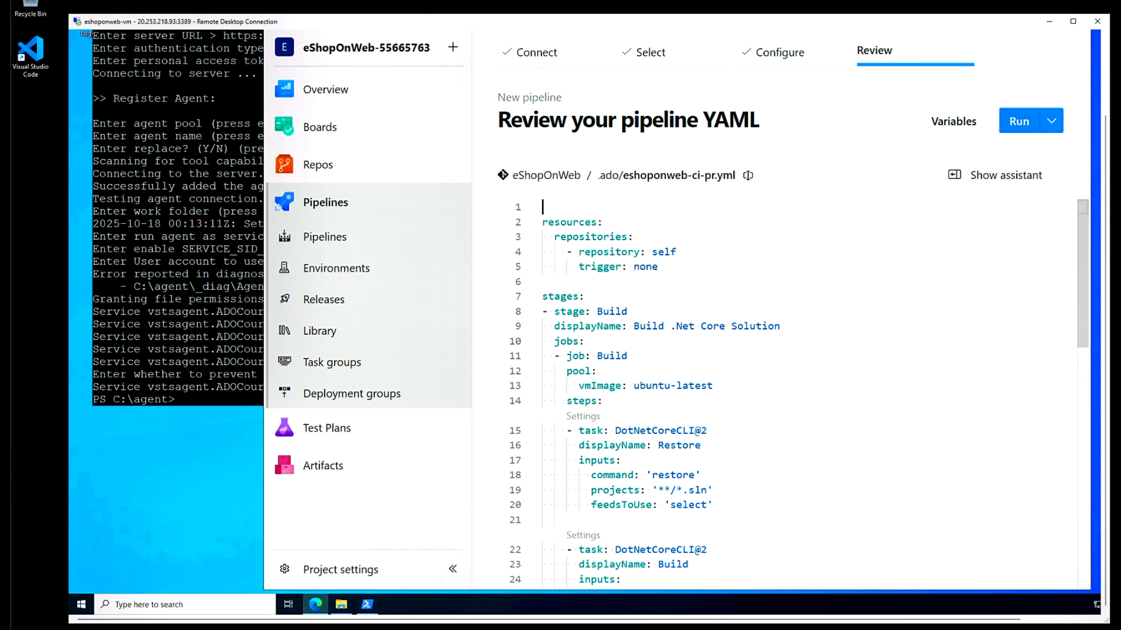
# - Review the YAML's stages, Build and Publish sections, then save the pipeline without running
pyautogui.click(553, 296)
pyautogui.click(610, 311)
pyautogui.scroll(-8, 609, 311)
pyautogui.click(671, 552)
pyautogui.scroll(-5, 671, 552)
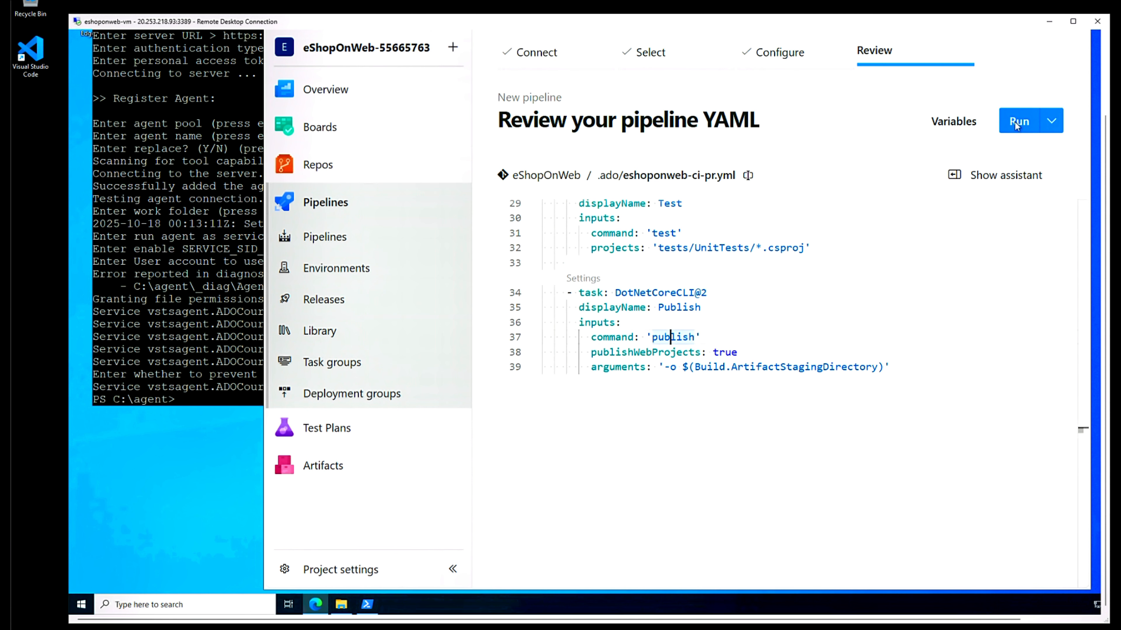
pyautogui.click(1051, 121)
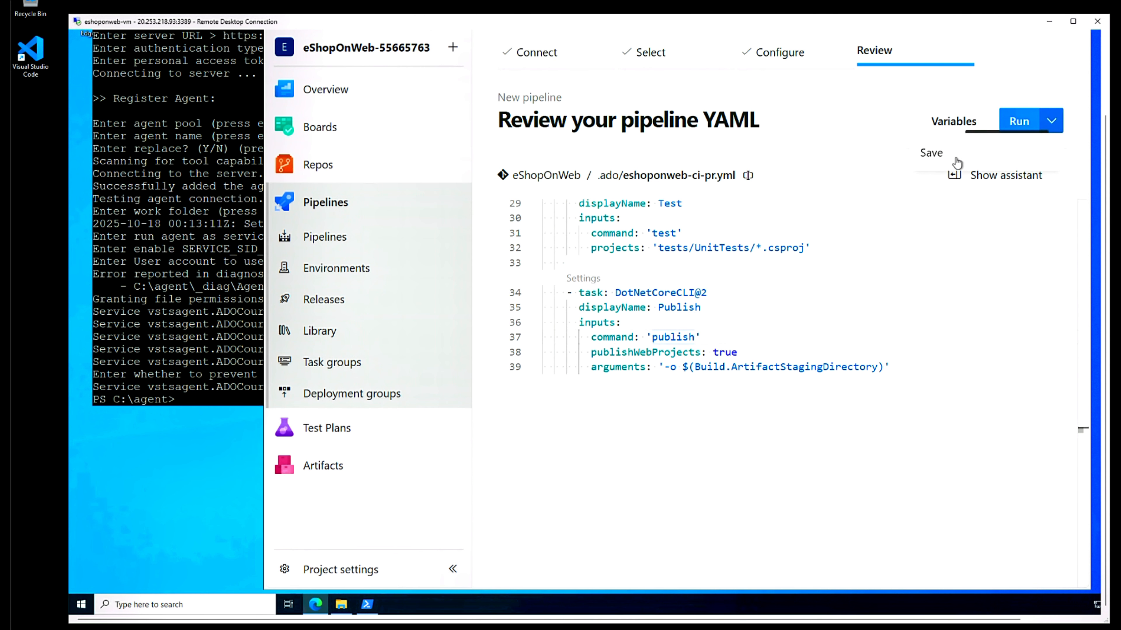
pyautogui.click(931, 155)
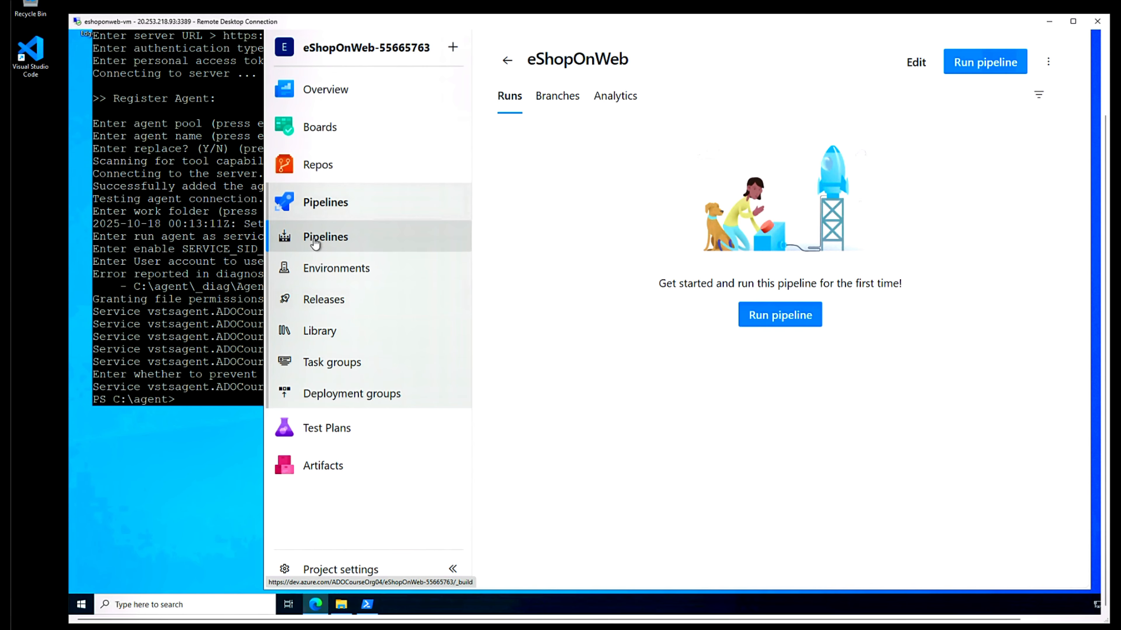
pyautogui.click(315, 238)
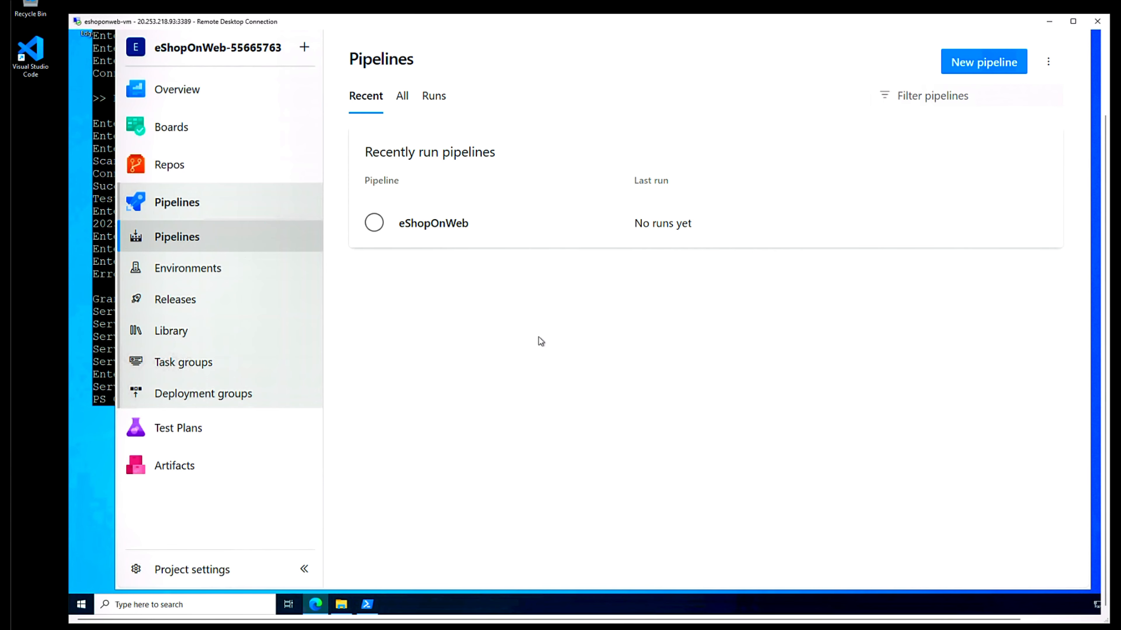
pyautogui.click(374, 223)
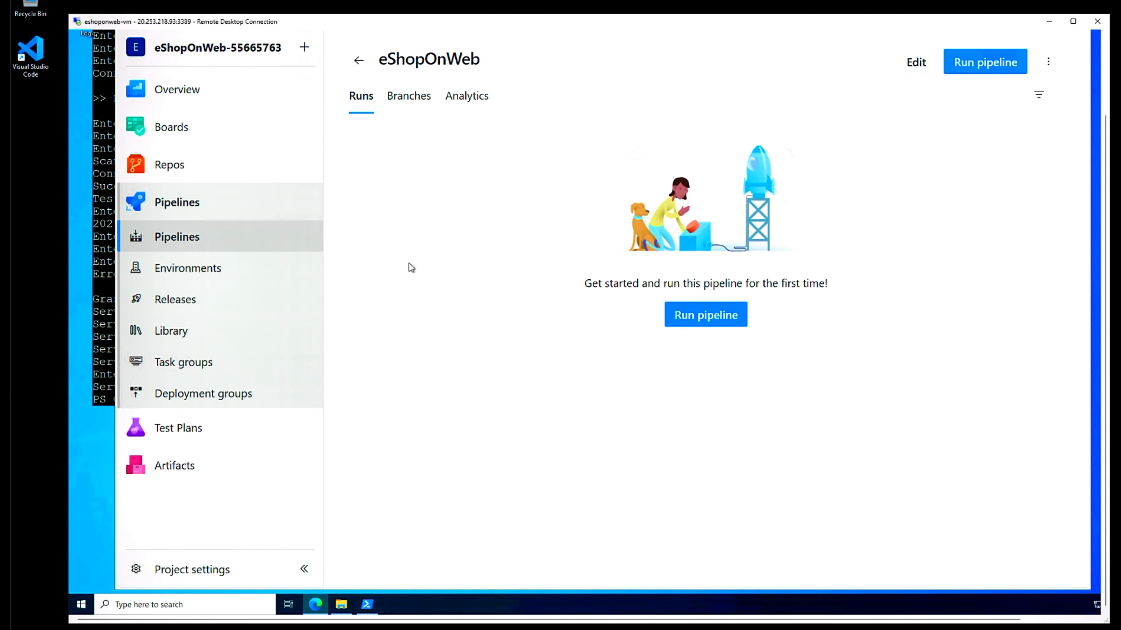
# - Replace vmImage ubuntu-latest with pool eShopOnWebSelfPool55665763 demanding Agent.Name -equals eShopOnWebSelfAgent
pyautogui.click(916, 63)
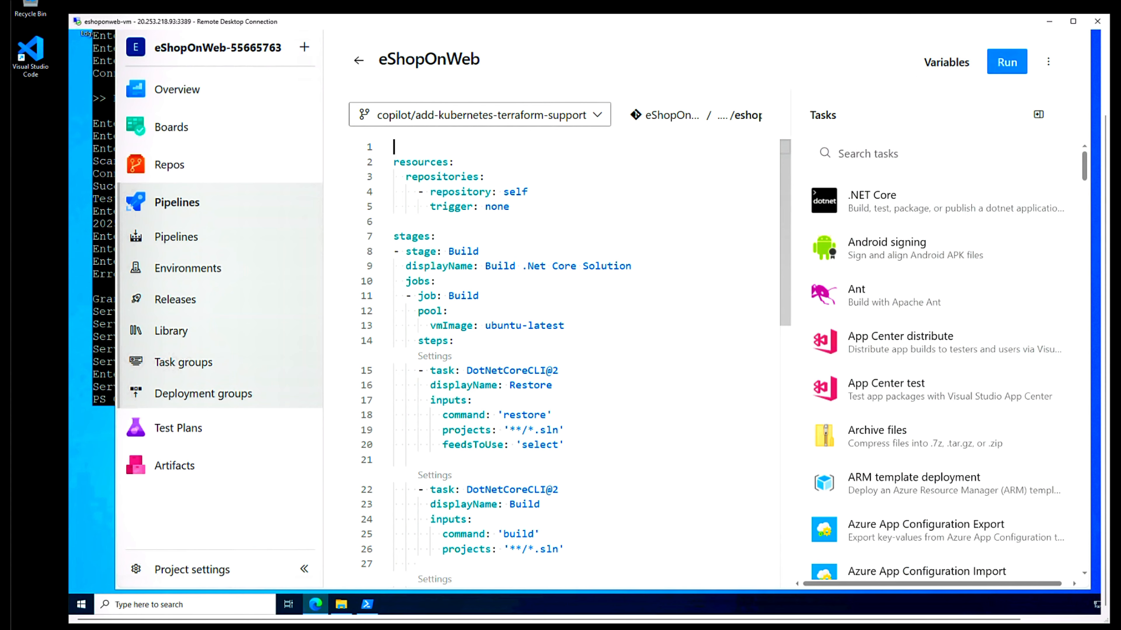
pyautogui.click(429, 325)
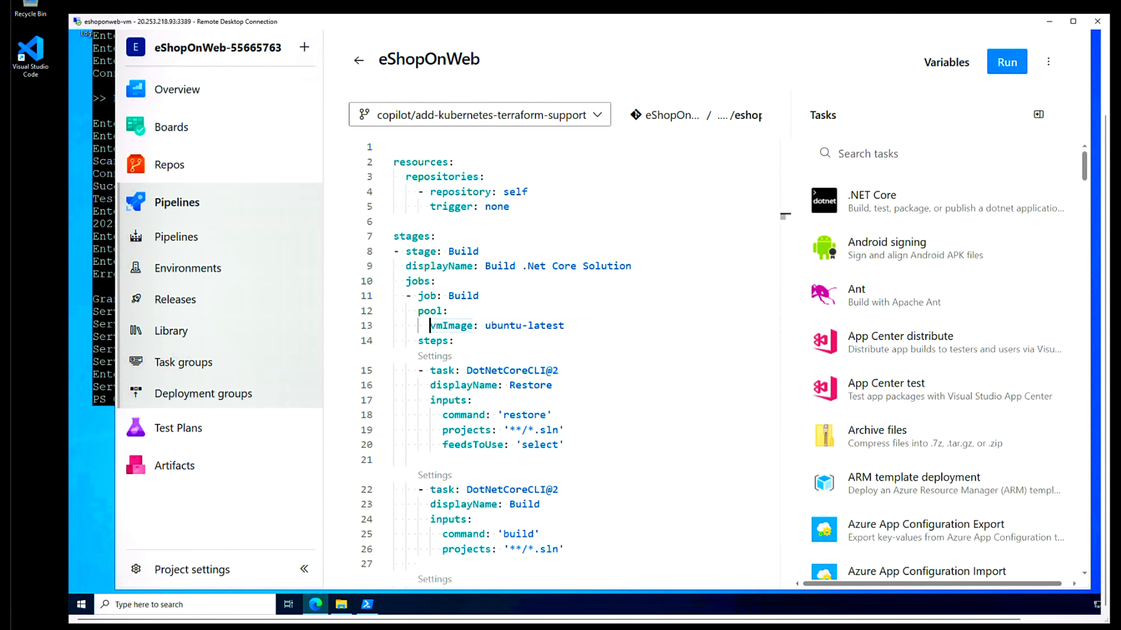
pyautogui.hotkey('shift', 'End')
pyautogui.write('name: eShopOnWebSelfPool demands: Agent.Name -equals eShopOnWebSelfAgent')
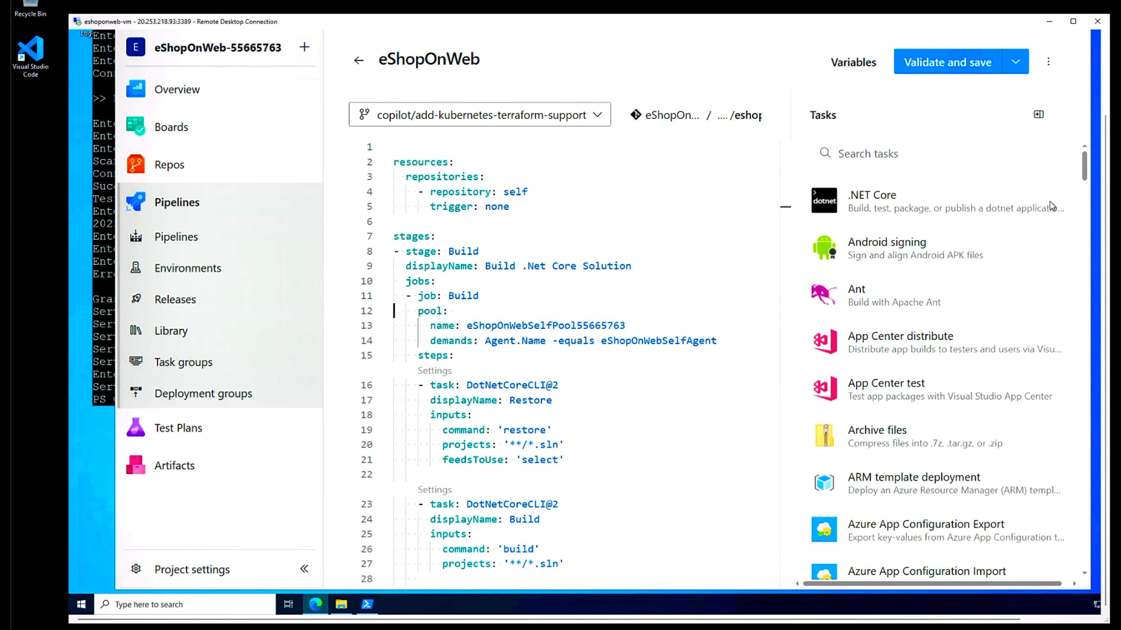
# - Validate and commit eshoponweb-ci-pr.yml to copilot/add-kubernetes-terraform-support with the default message
pyautogui.click(953, 65)
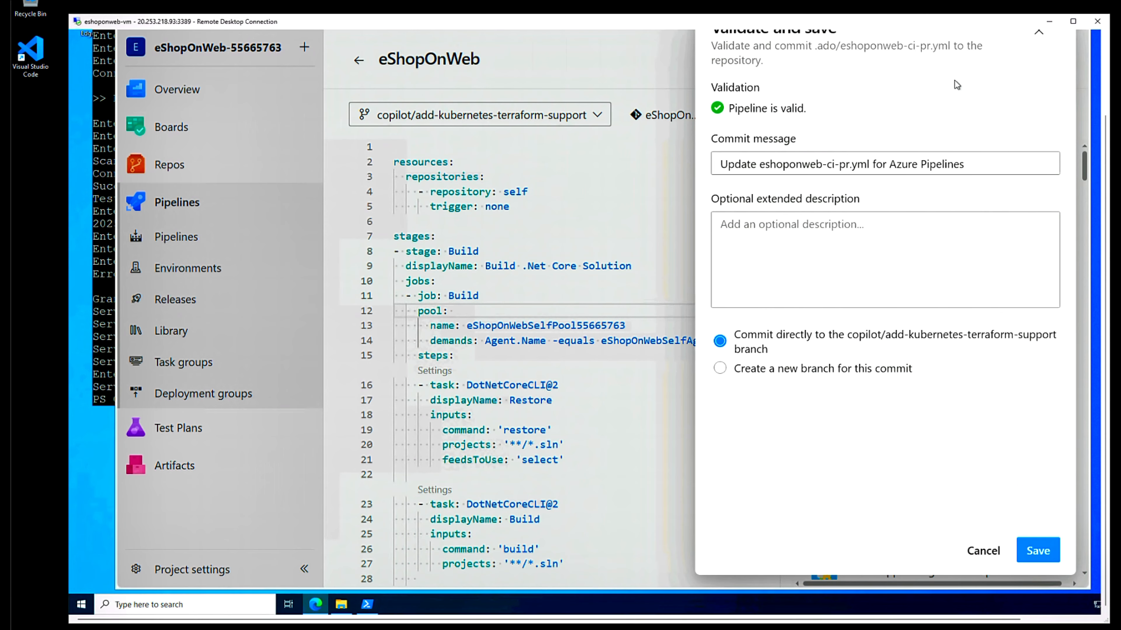
pyautogui.click(1037, 551)
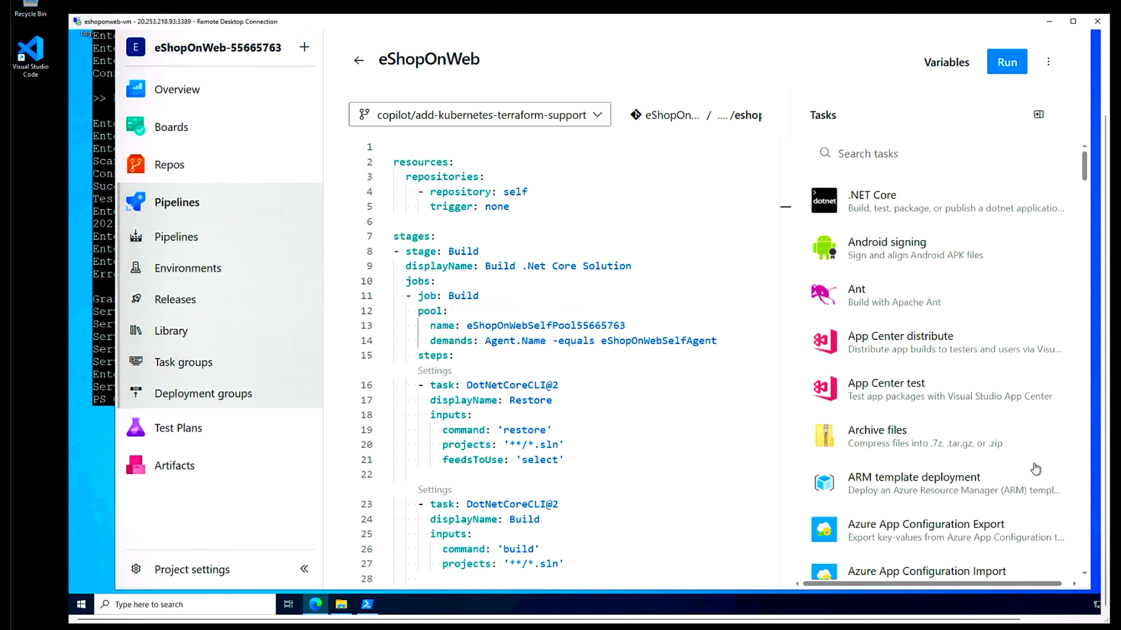
# - Run the eShopOnWeb pipeline manually after checking its resources, creating run #20251018.1
pyautogui.click(1006, 61)
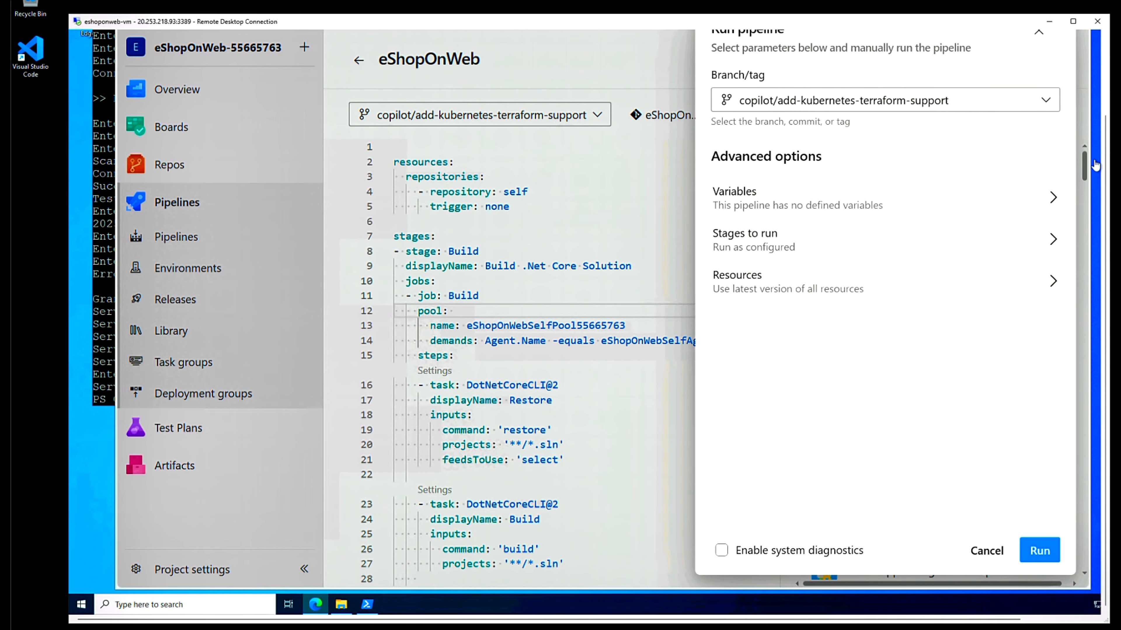
pyautogui.moveTo(1104, 124); pyautogui.dragTo(1083, 87)
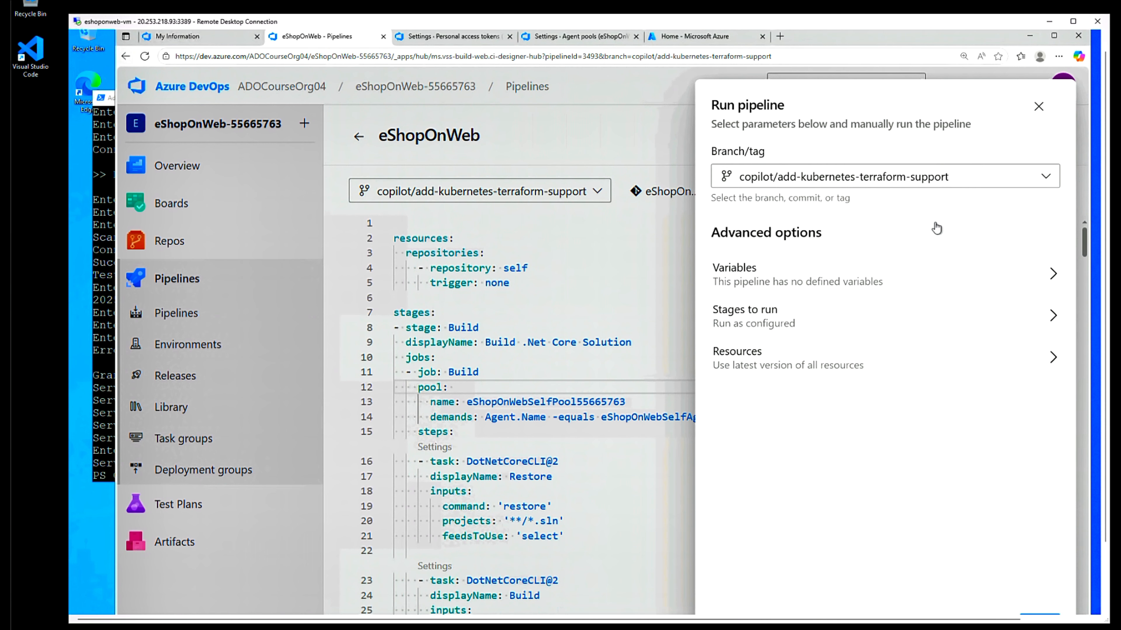
pyautogui.click(1053, 360)
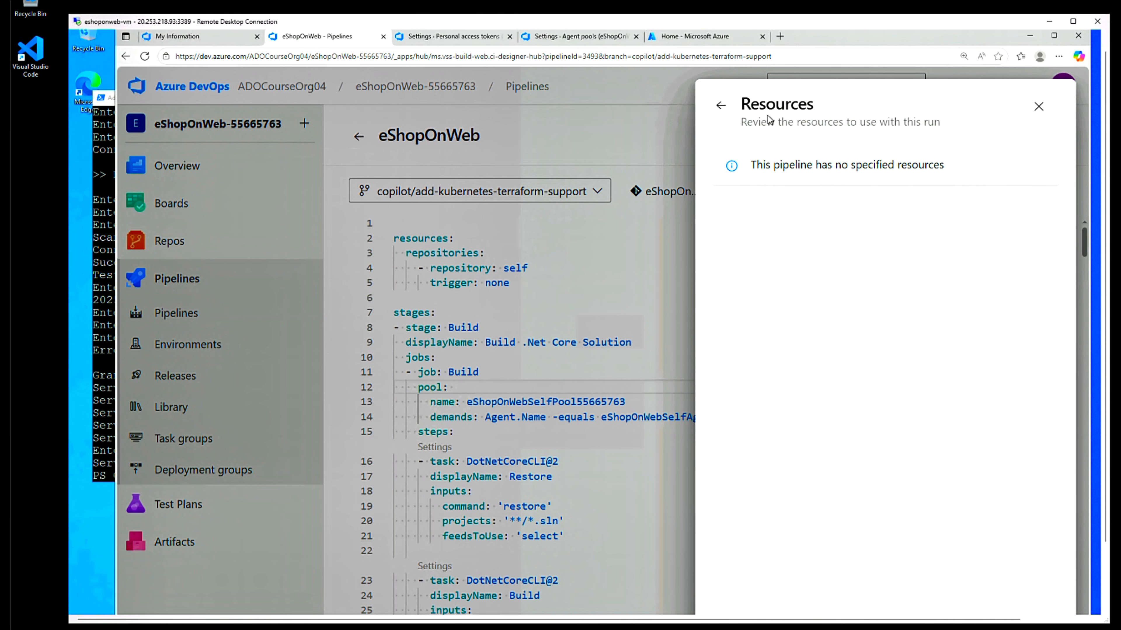
pyautogui.click(719, 106)
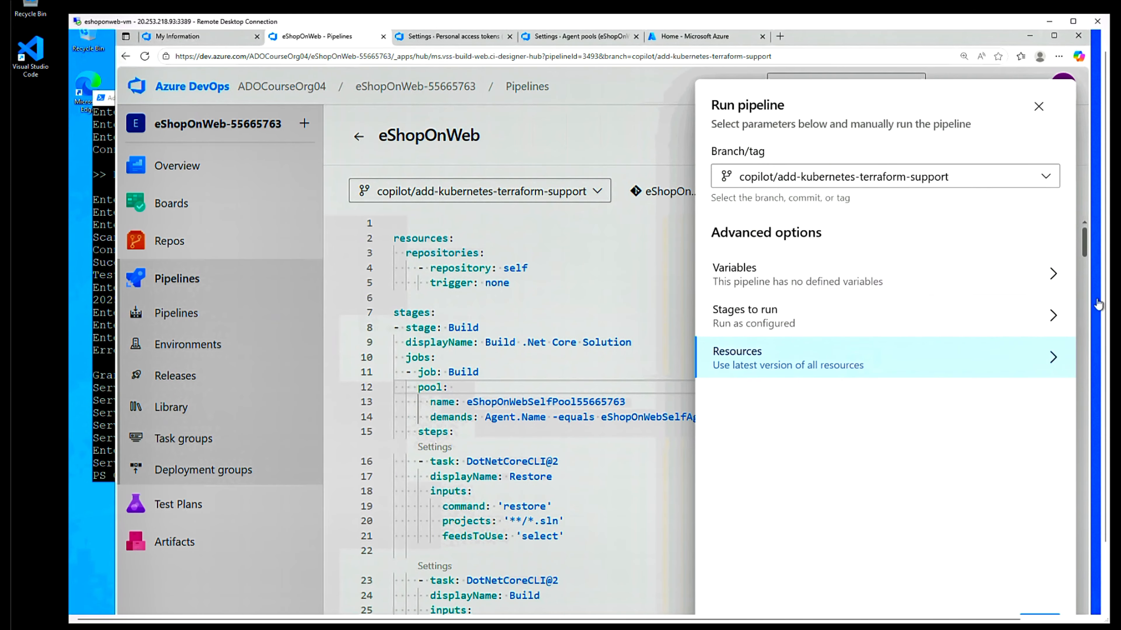
pyautogui.moveTo(1112, 359); pyautogui.dragTo(1117, 450)
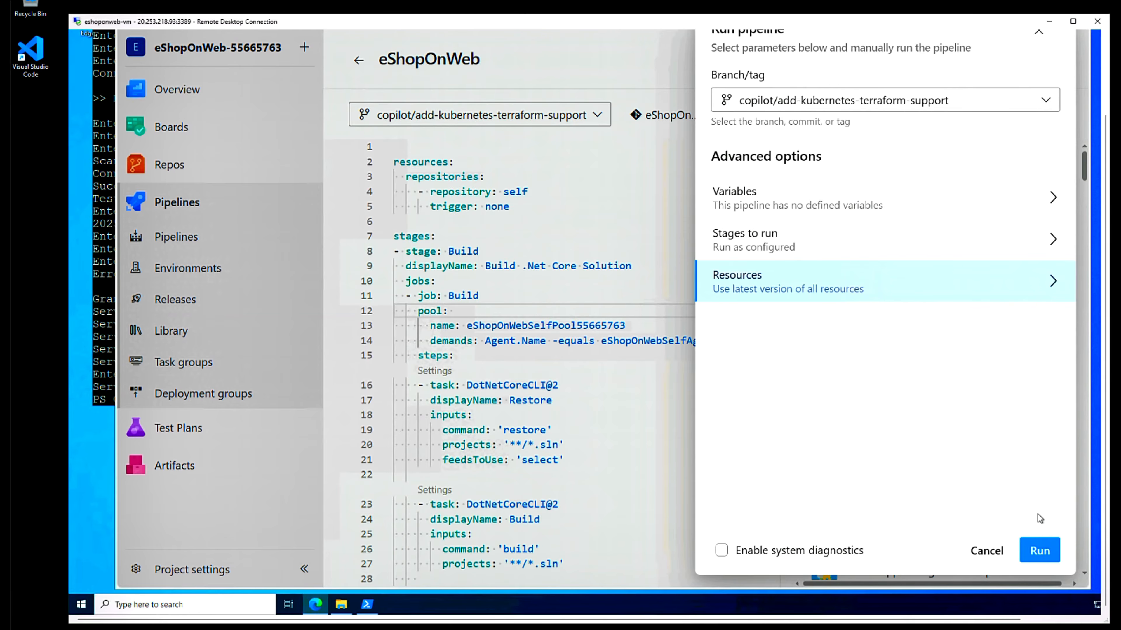
pyautogui.click(1037, 552)
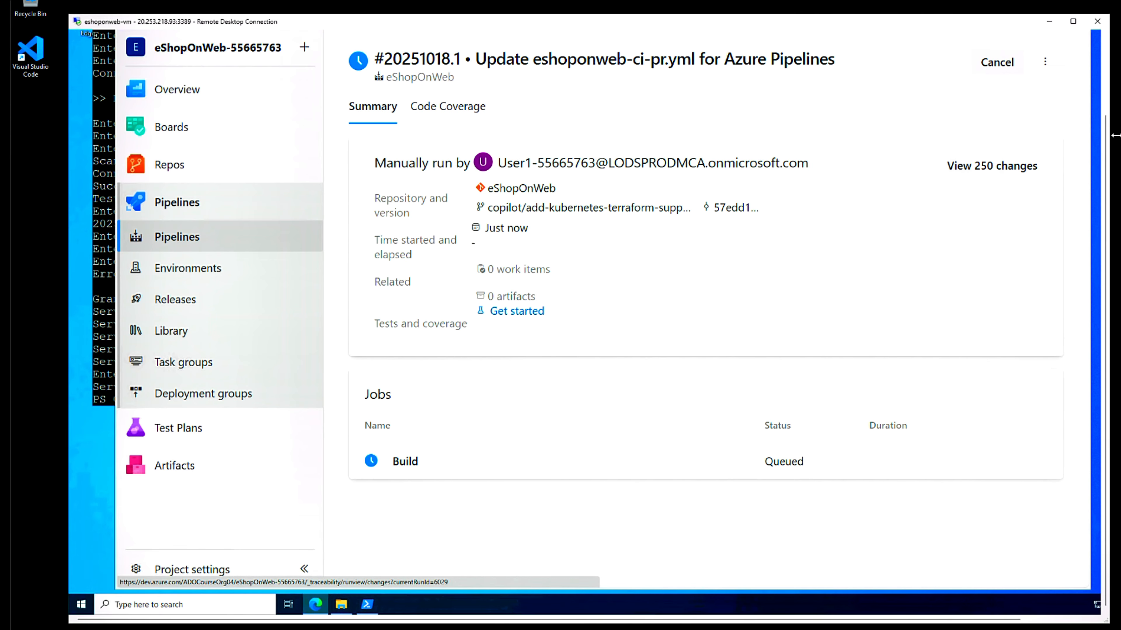
# - Permit the pipeline to use agent pool eShopOnWebSelfPool55665763 from the job log's warning
pyautogui.moveTo(1105, 130); pyautogui.dragTo(1105, 53)
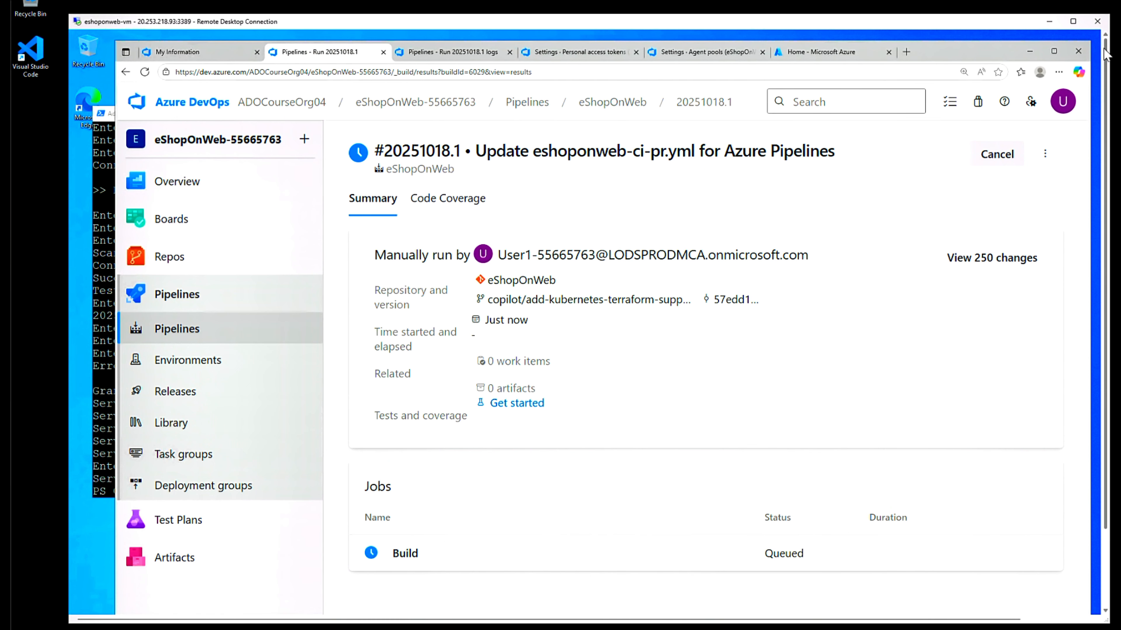
pyautogui.click(485, 51)
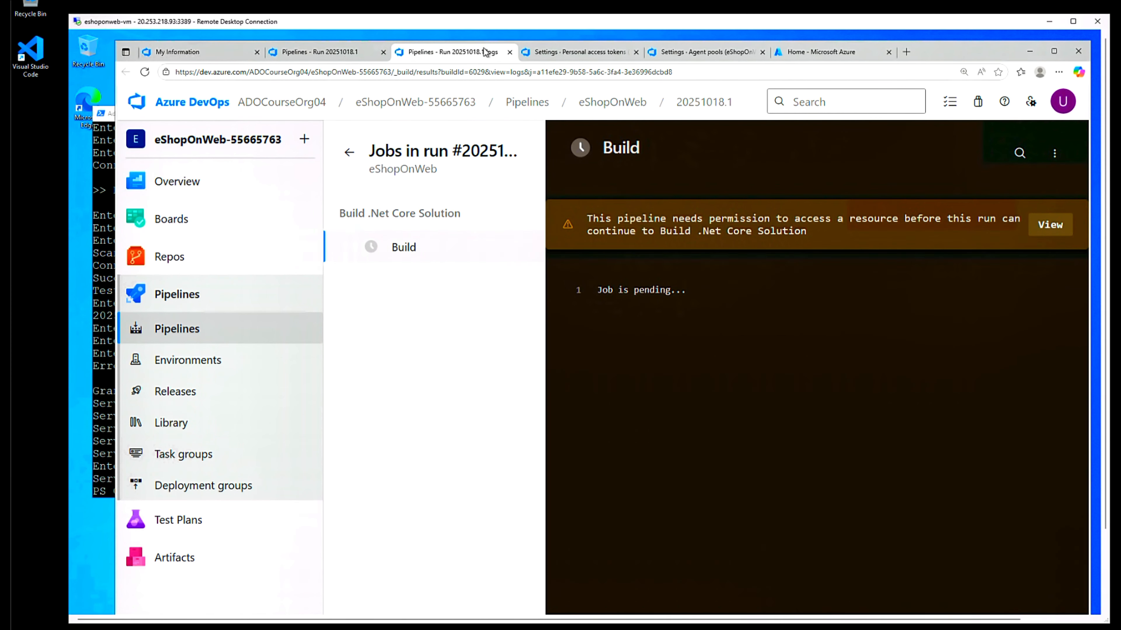
pyautogui.click(1049, 233)
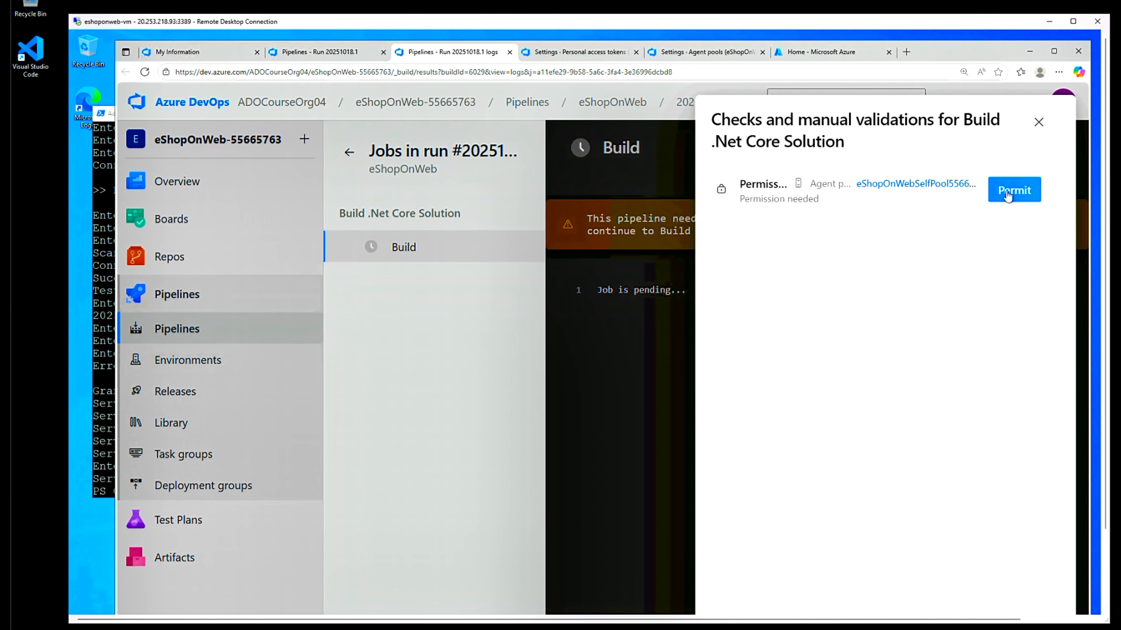
pyautogui.click(1008, 196)
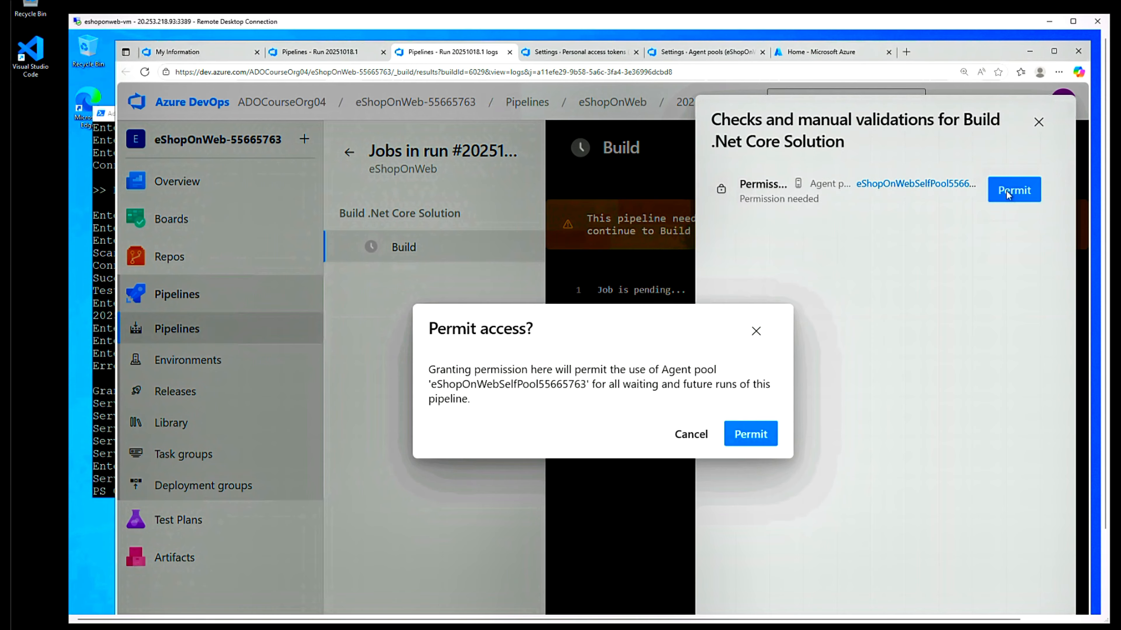
pyautogui.click(752, 436)
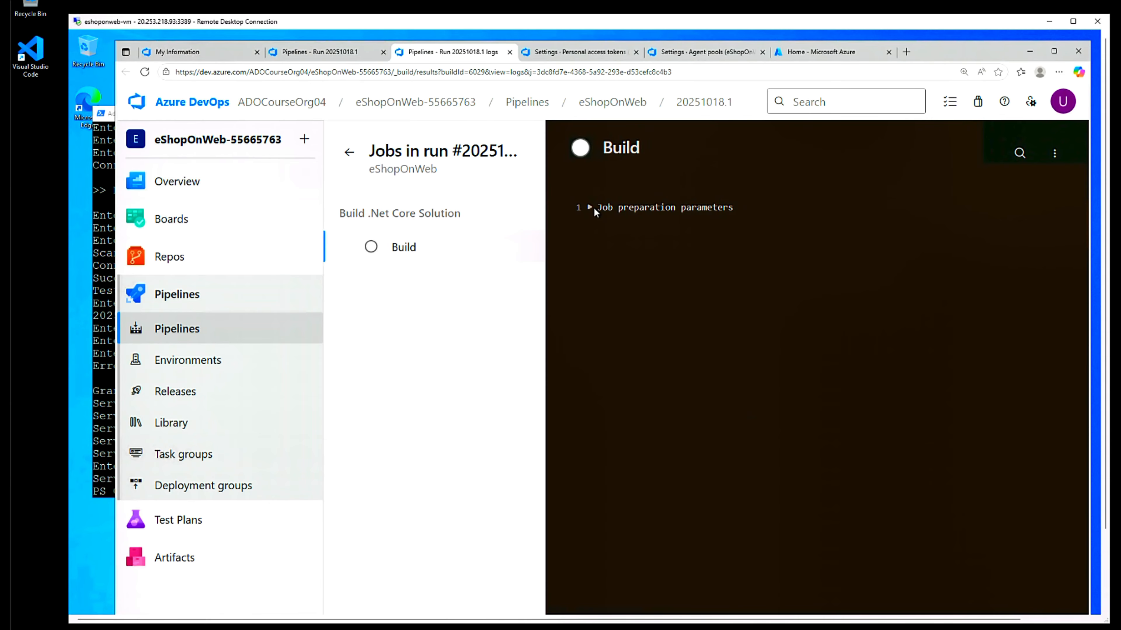
# - Watch the Build job initialize on eShopOnWebSelfAgent, then view the eShopOnWebSelfPool55665763 pool settings
pyautogui.click(591, 208)
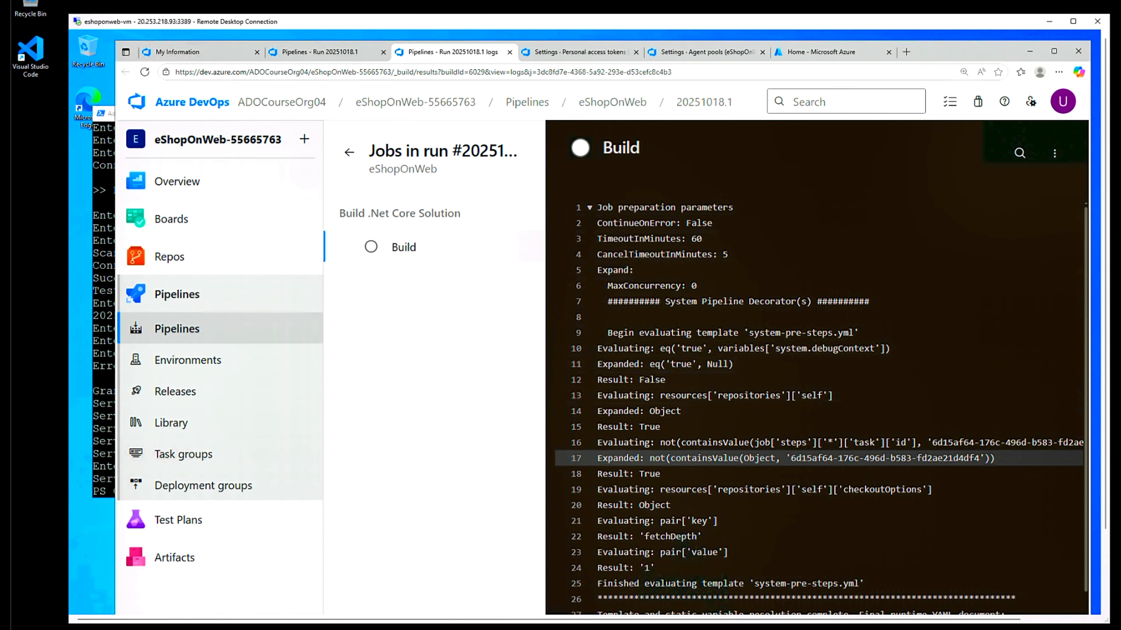
pyautogui.scroll(-2, 674, 476)
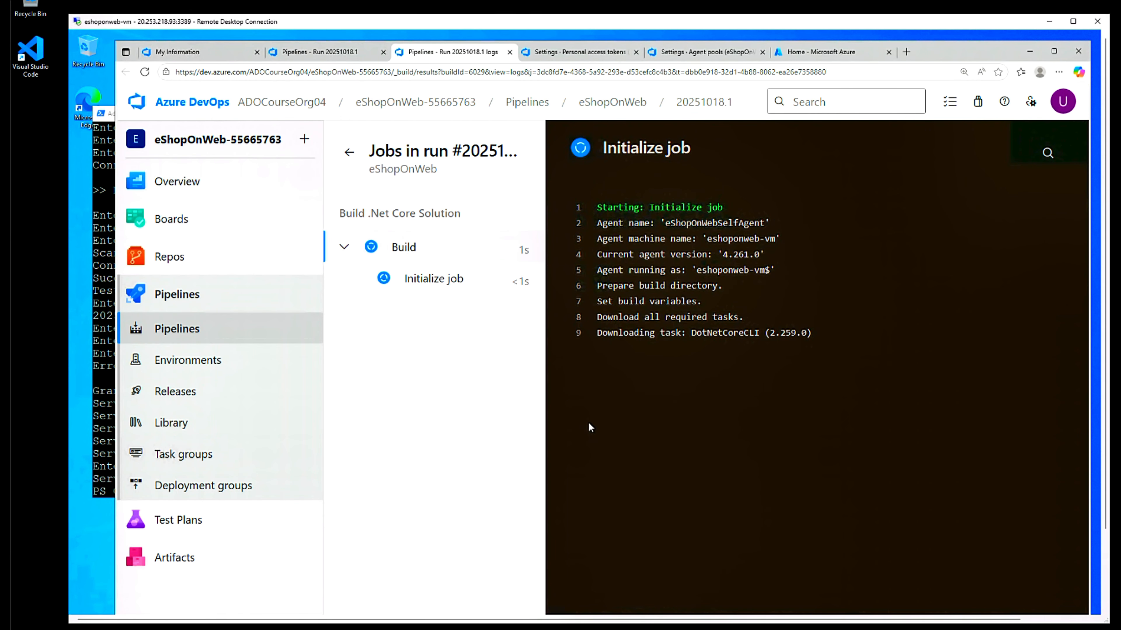
pyautogui.click(320, 52)
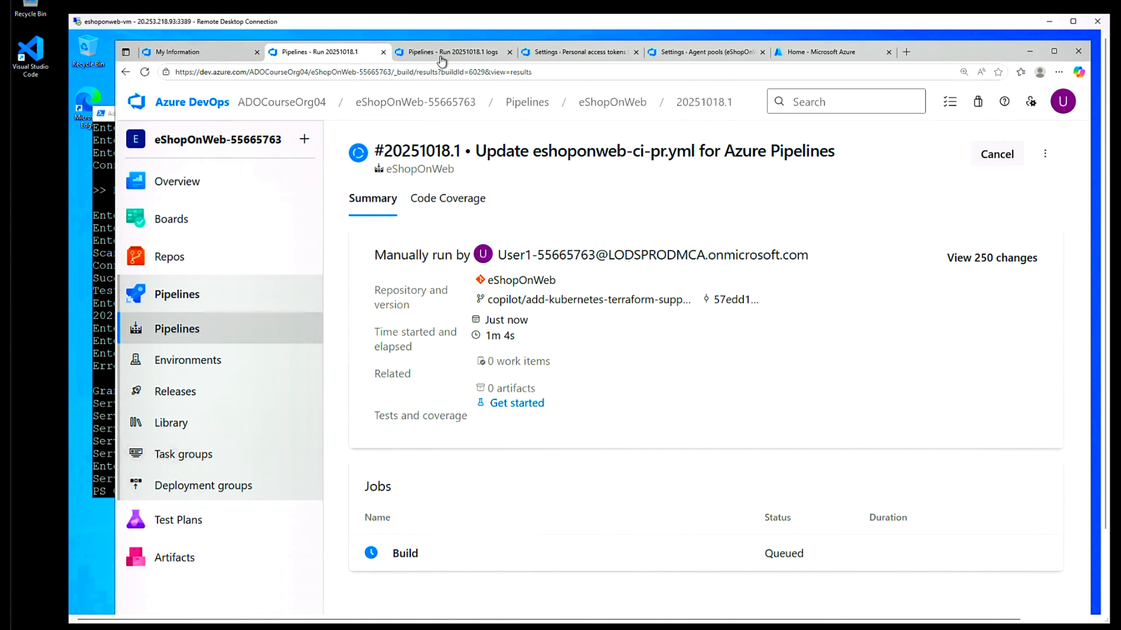
pyautogui.click(431, 51)
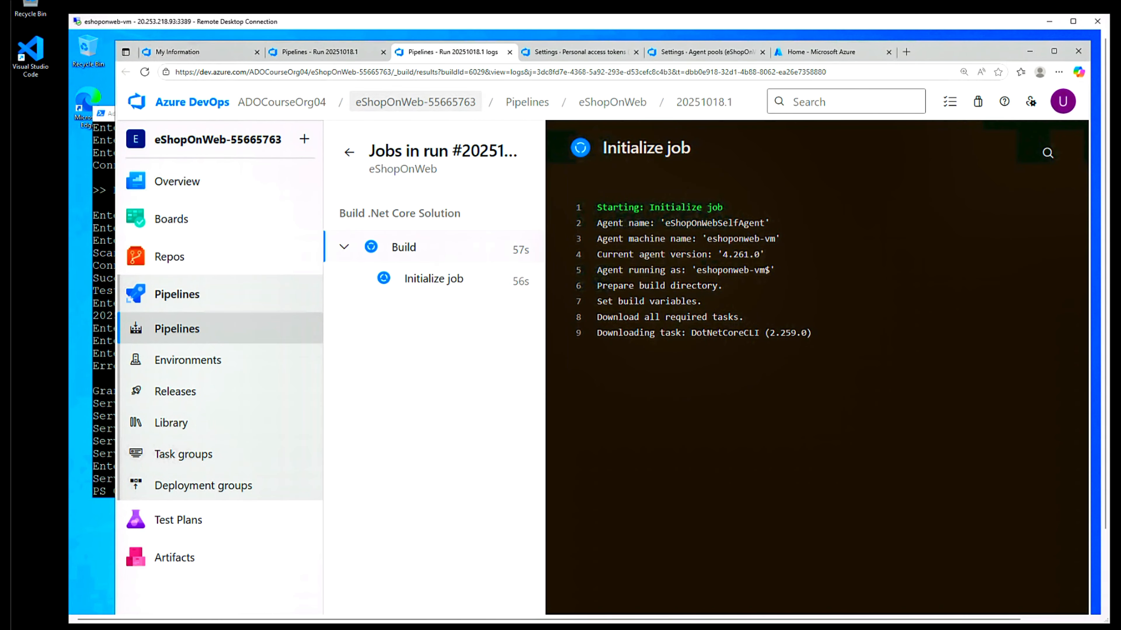
pyautogui.click(689, 51)
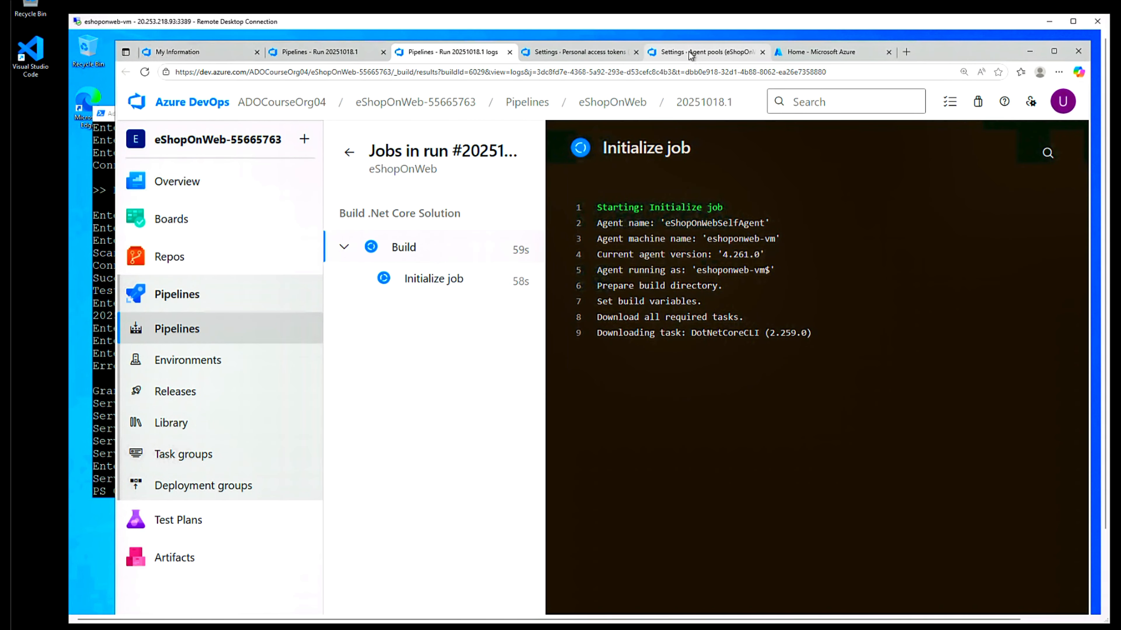
# - Review the jobs handled by eShopOnWebSelfAgent in the self-hosted pool, then return to run #20251018.1's summary
pyautogui.click(591, 53)
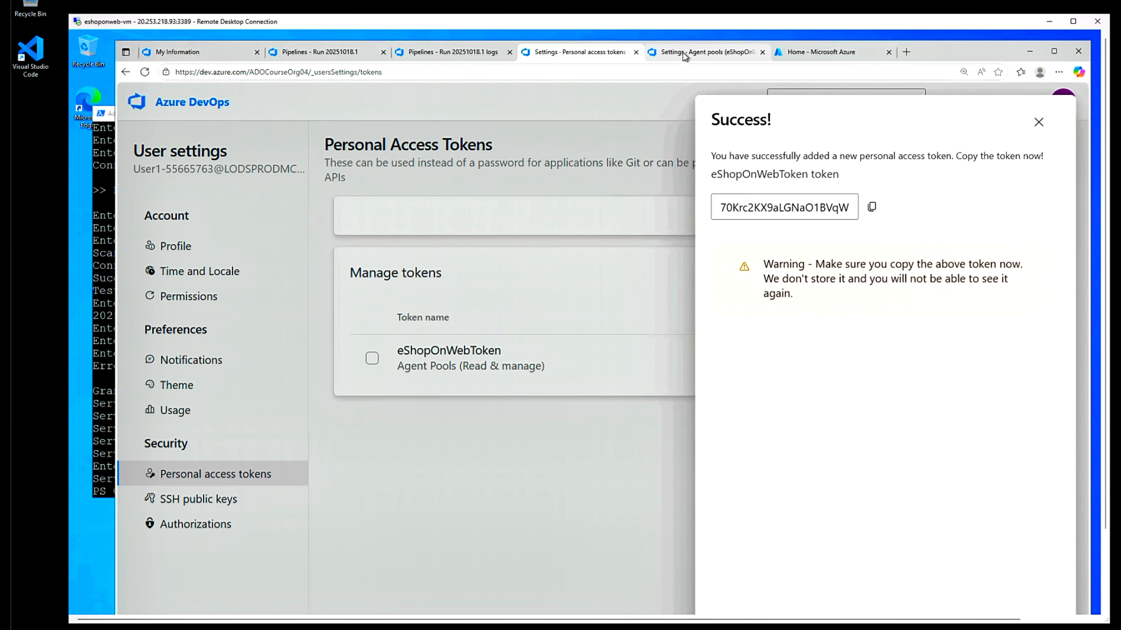
pyautogui.click(683, 52)
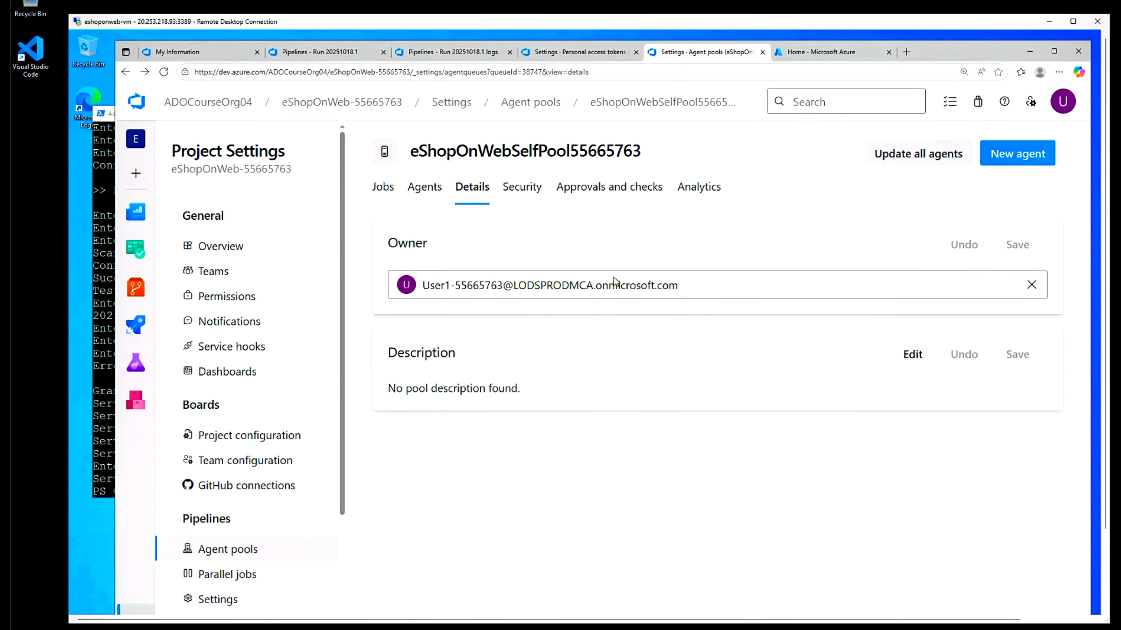
pyautogui.click(425, 189)
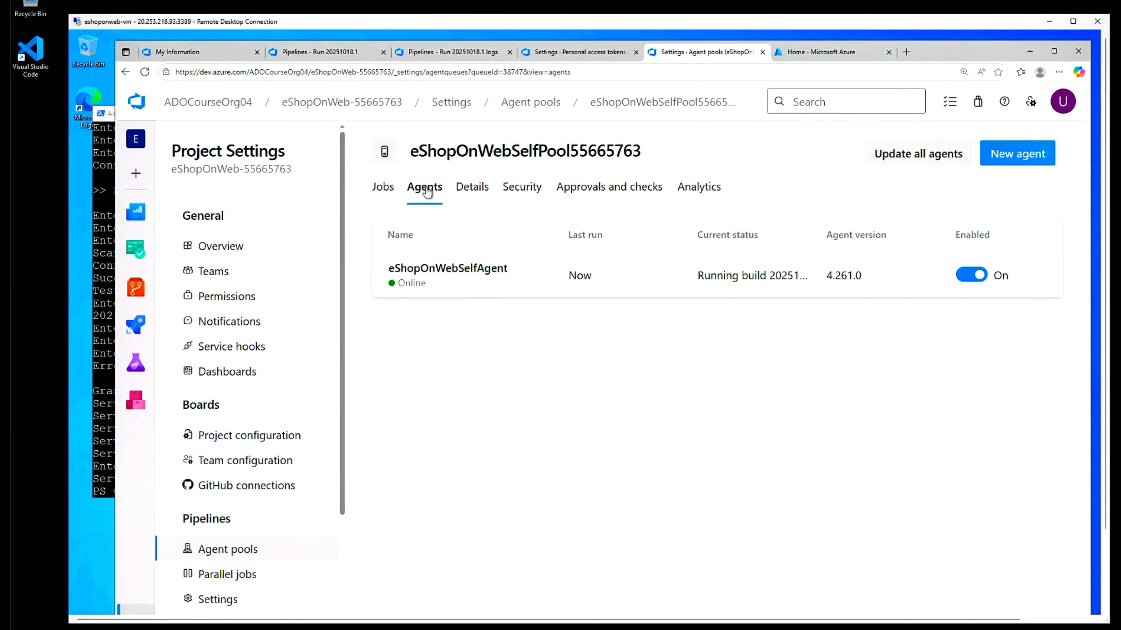
pyautogui.click(510, 282)
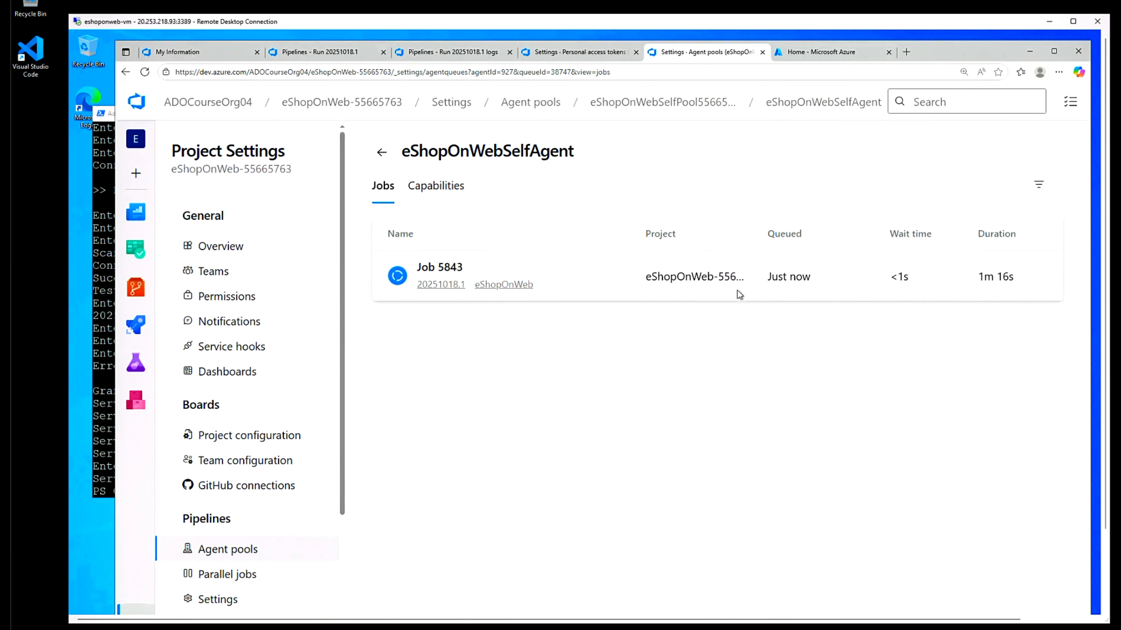
pyautogui.click(381, 155)
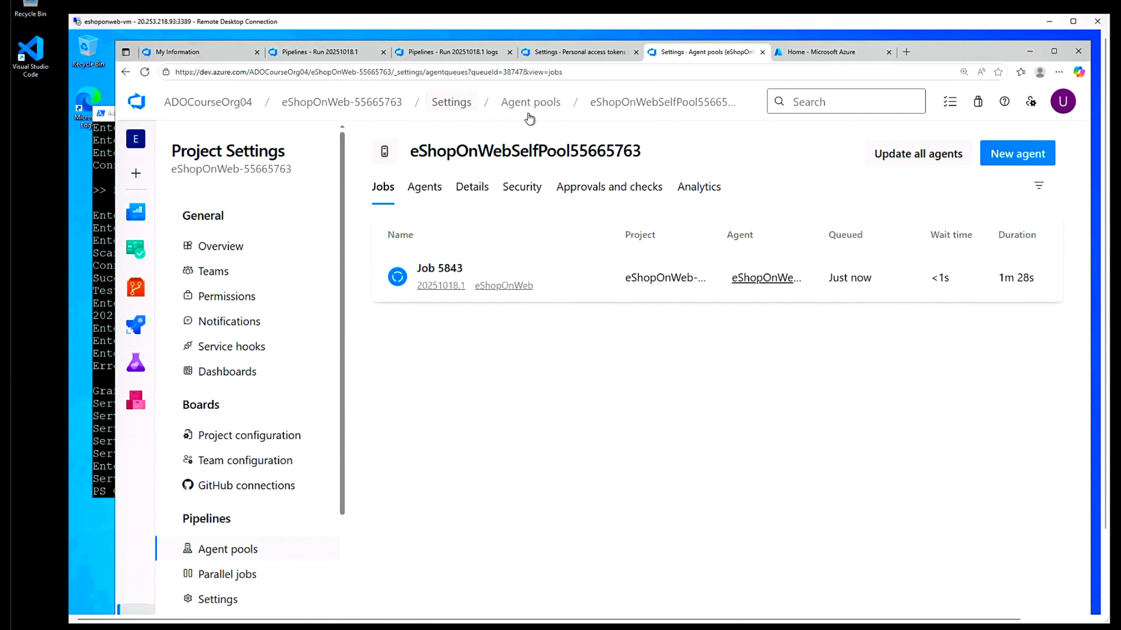
pyautogui.click(299, 58)
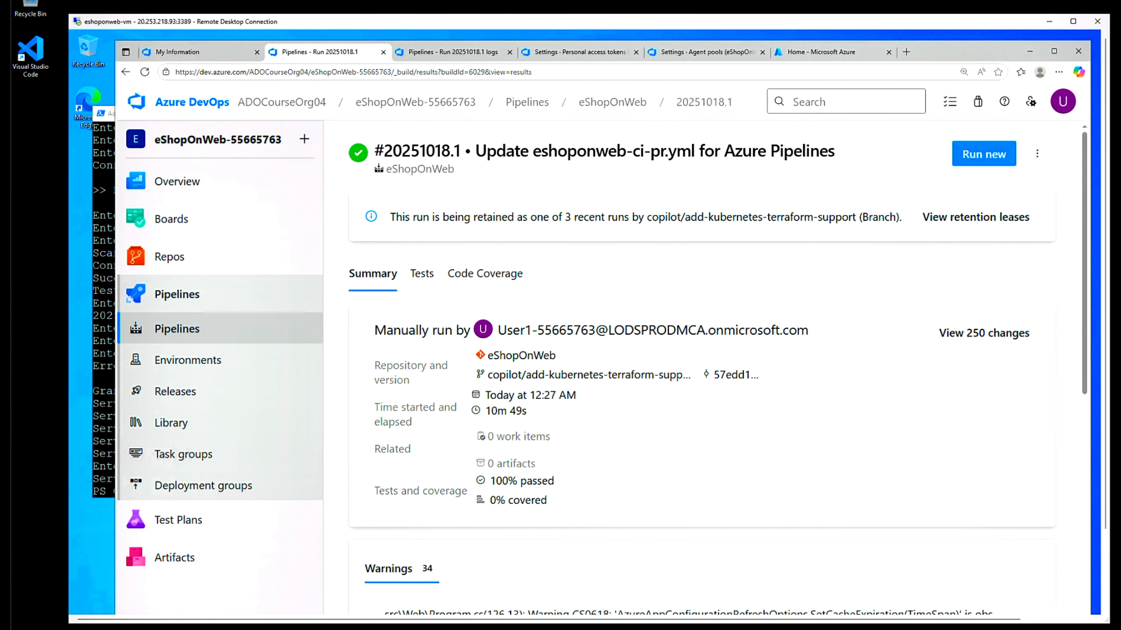
# - Confirm all 44 tests passed in the run's Tests tab and bring the lab instructions to Review
pyautogui.click(465, 55)
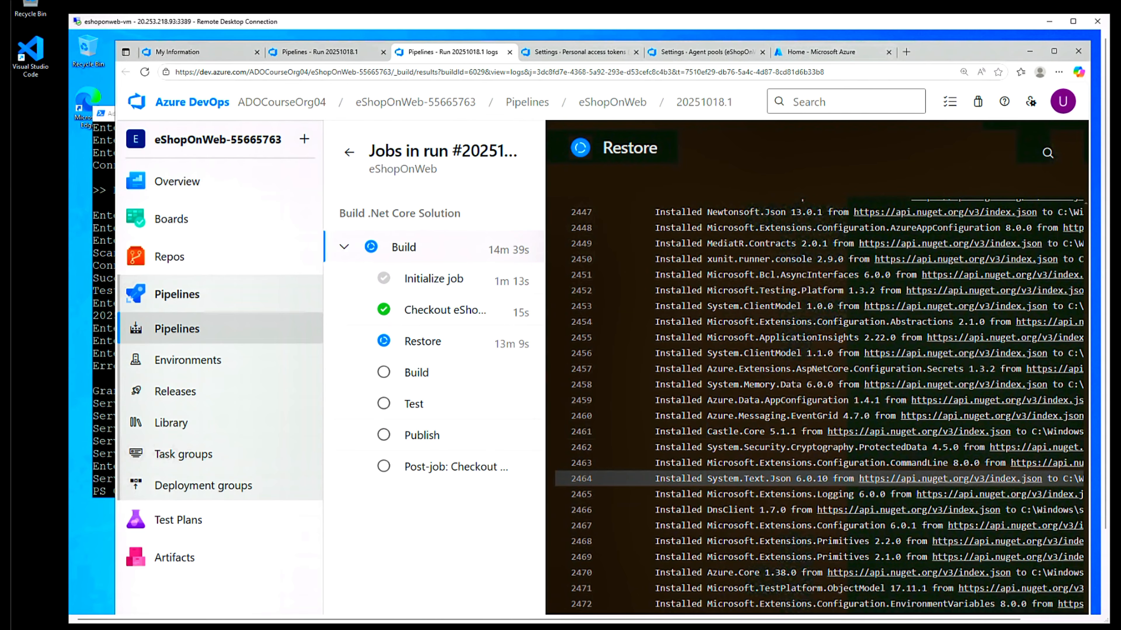
pyautogui.hotkey('ctrl', 'shift', 'Tab')
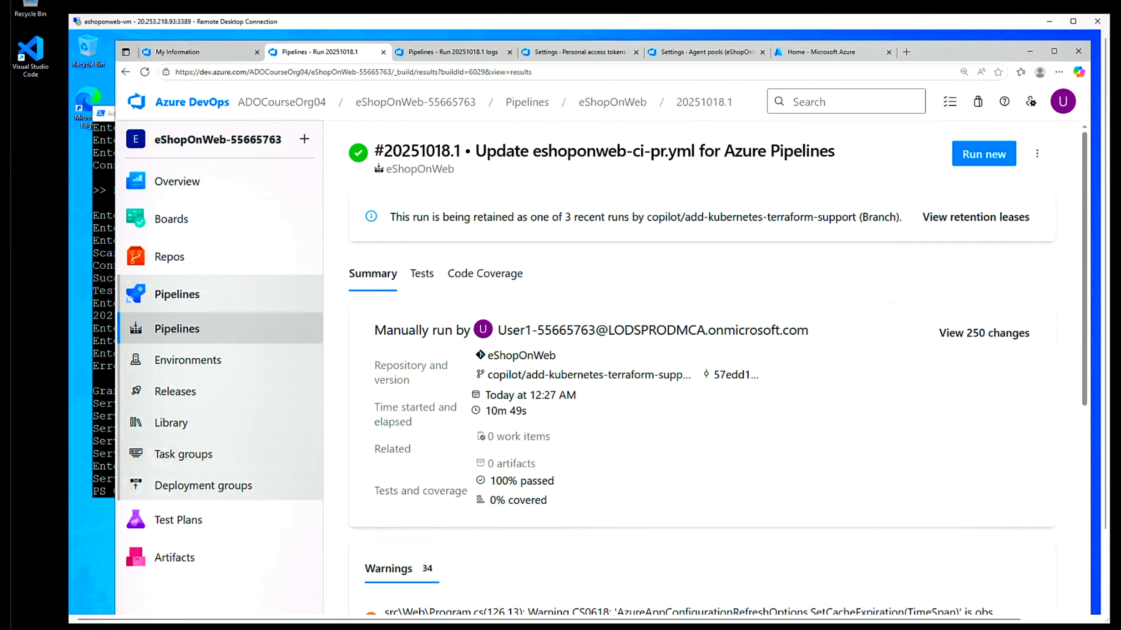
pyautogui.click(426, 280)
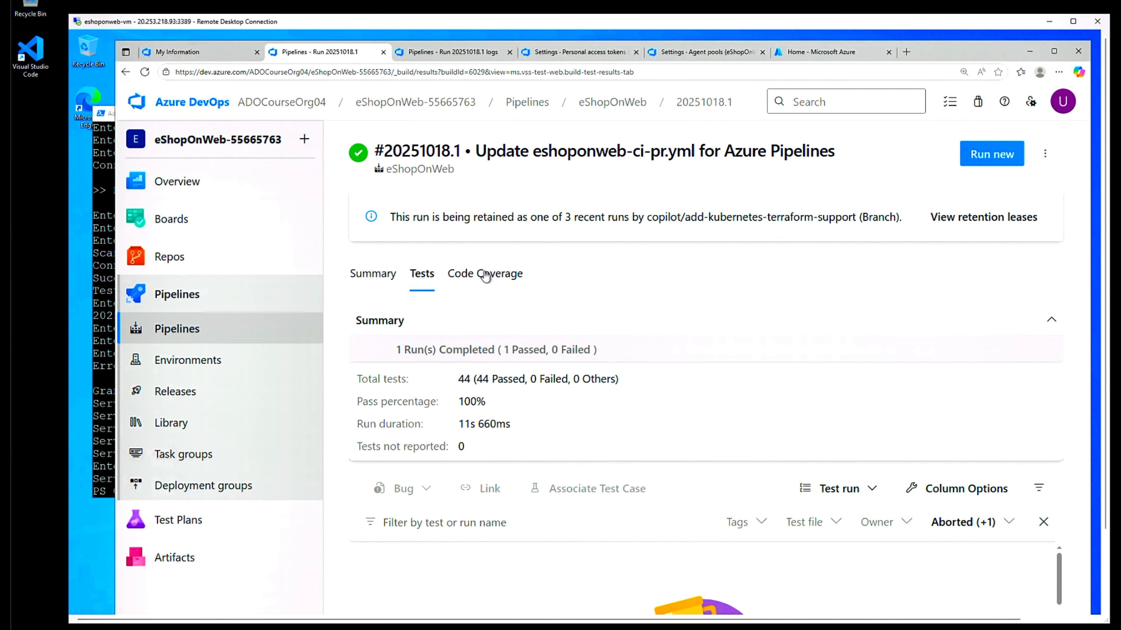
pyautogui.click(434, 53)
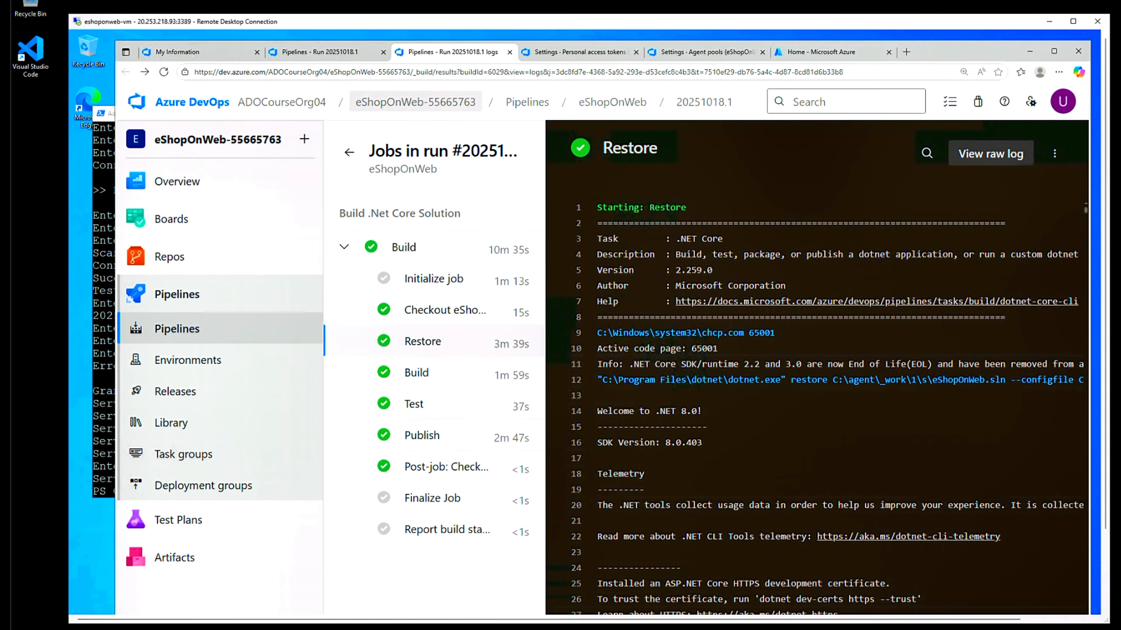
pyautogui.click(329, 52)
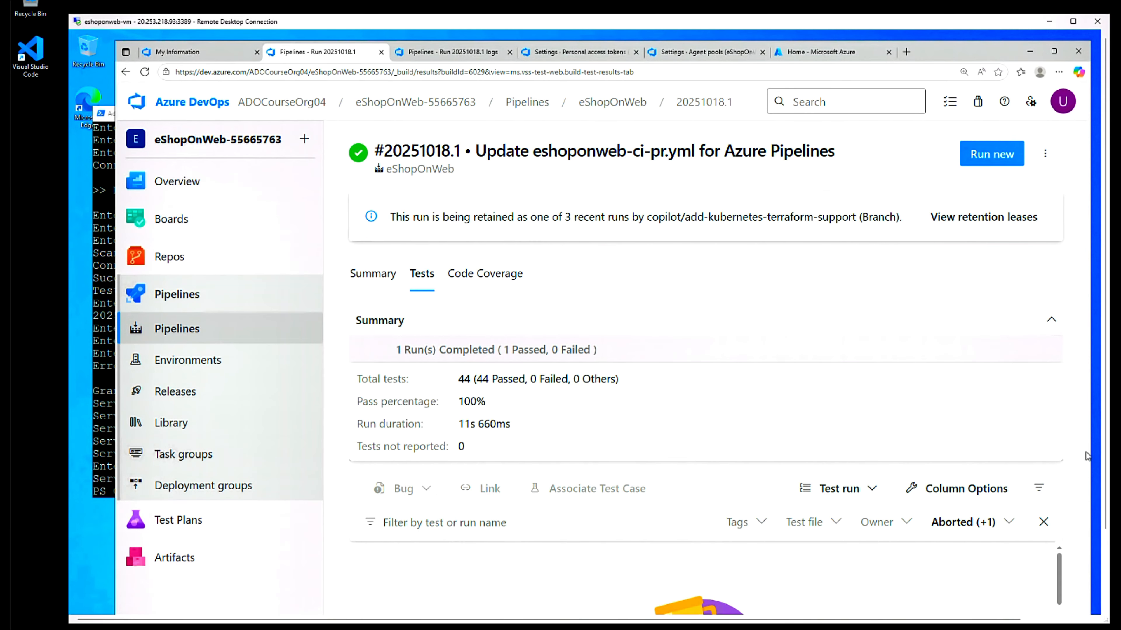
pyautogui.moveTo(1036, 42); pyautogui.dragTo(640, 89)
pyautogui.moveTo(376, 441); pyautogui.dragTo(888, 458)
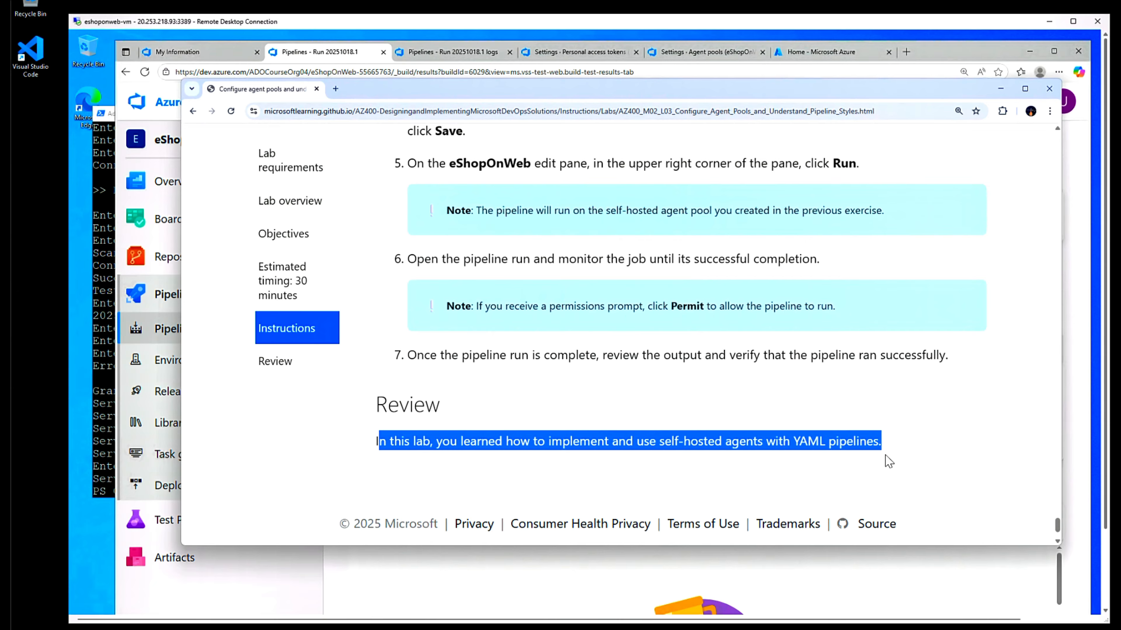
# - Skim the lab's Lab overview and Objectives sections, then minimize the instructions window
pyautogui.click(289, 202)
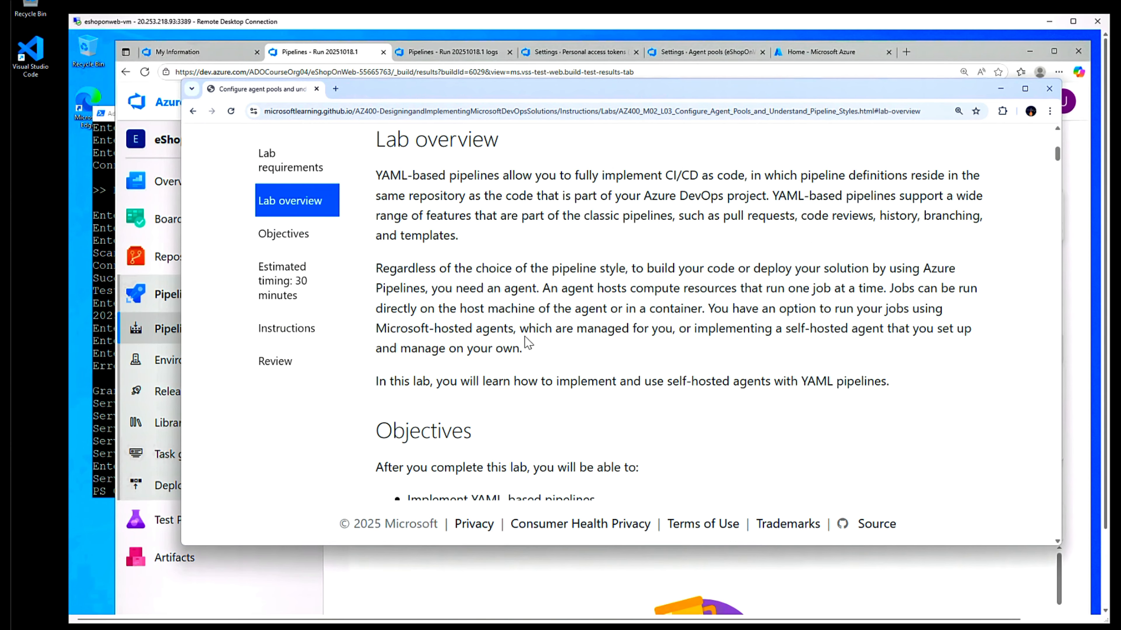
pyautogui.scroll(-1, 525, 338)
pyautogui.scroll(-1, 524, 339)
pyautogui.click(283, 234)
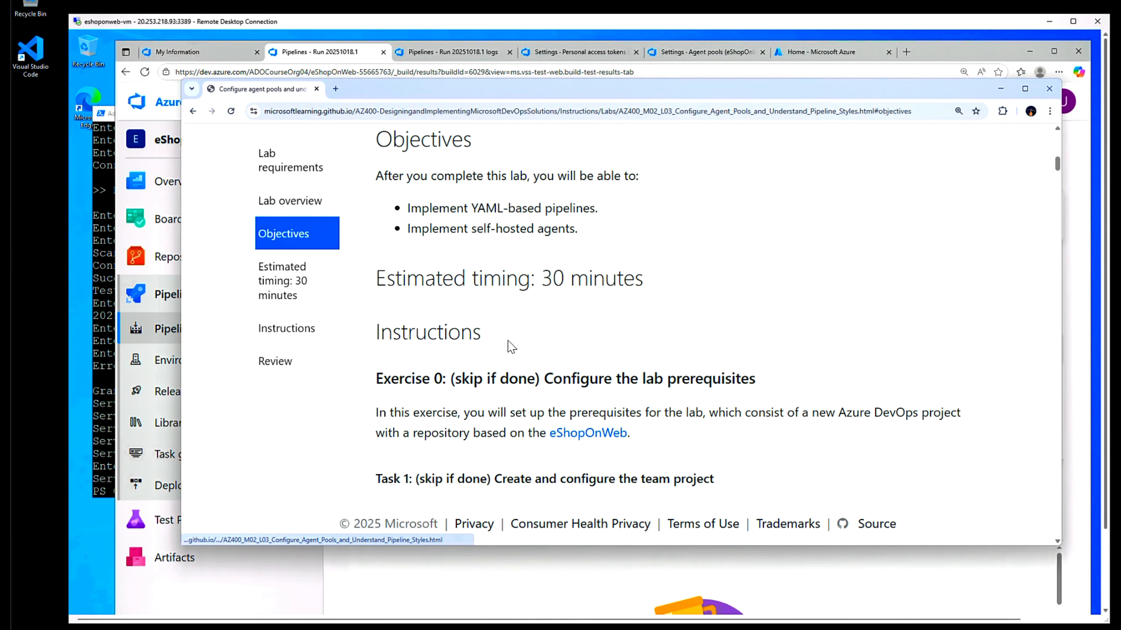
pyautogui.scroll(-3, 535, 356)
pyautogui.scroll(-6, 535, 356)
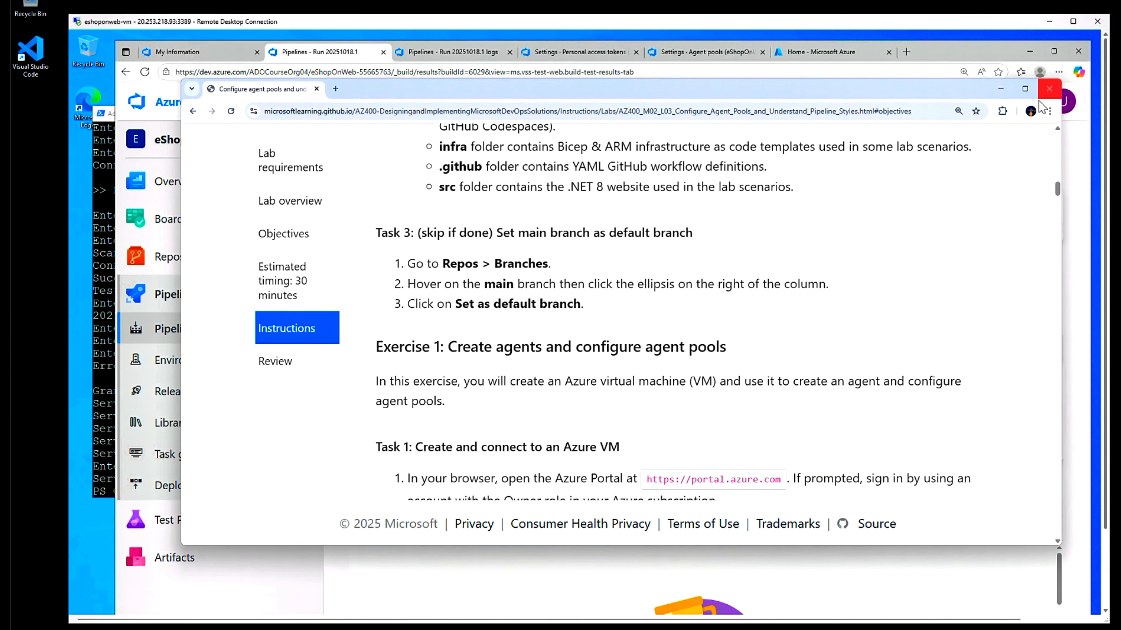
pyautogui.click(1000, 89)
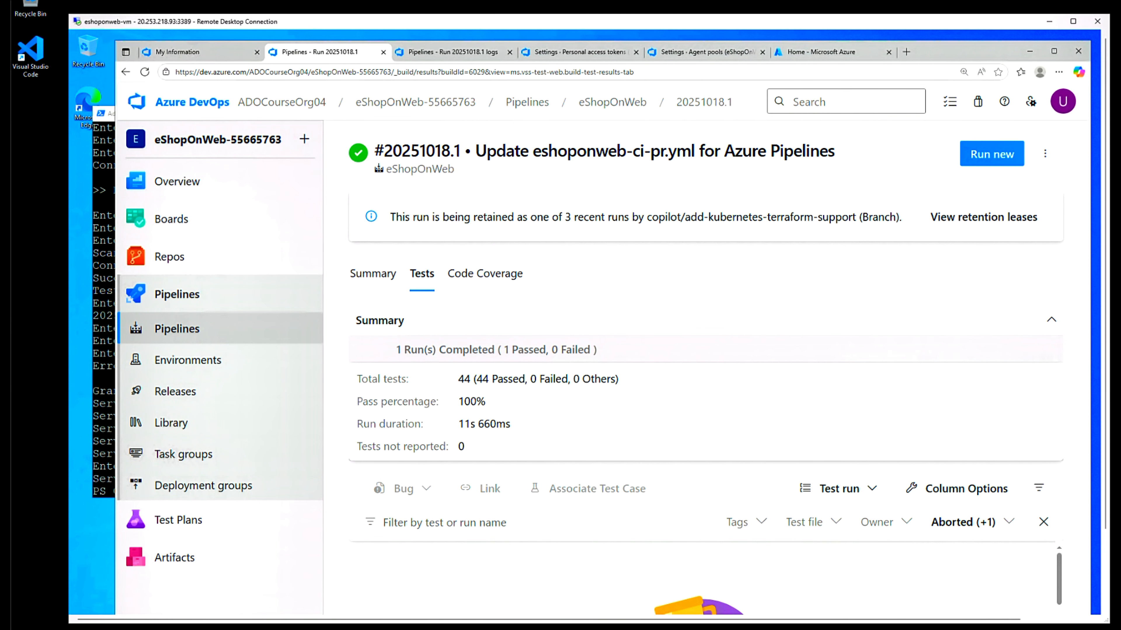